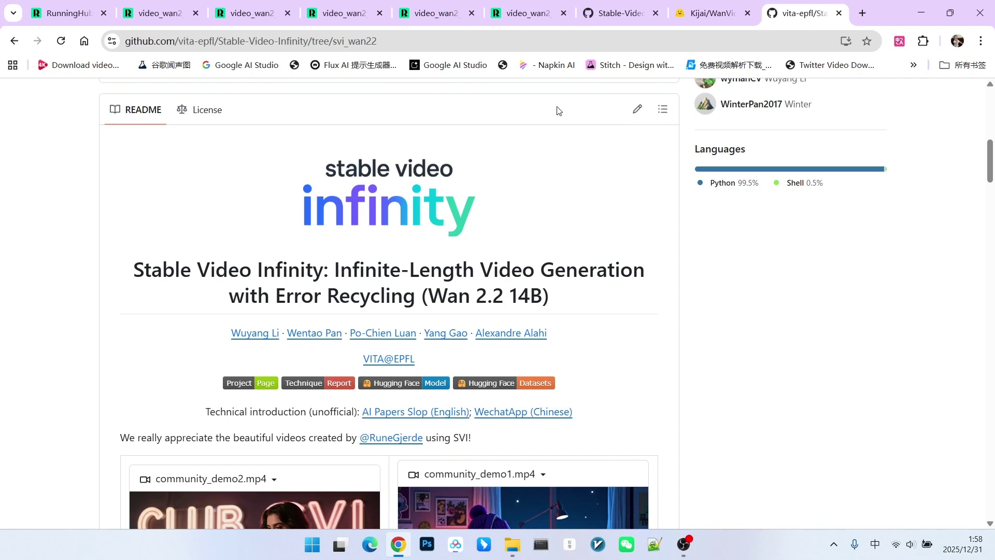
- Switch from the GitHub README to the svi_fake video workflow in RunningHub
key("ctrl+5")
left_click(431, 338)
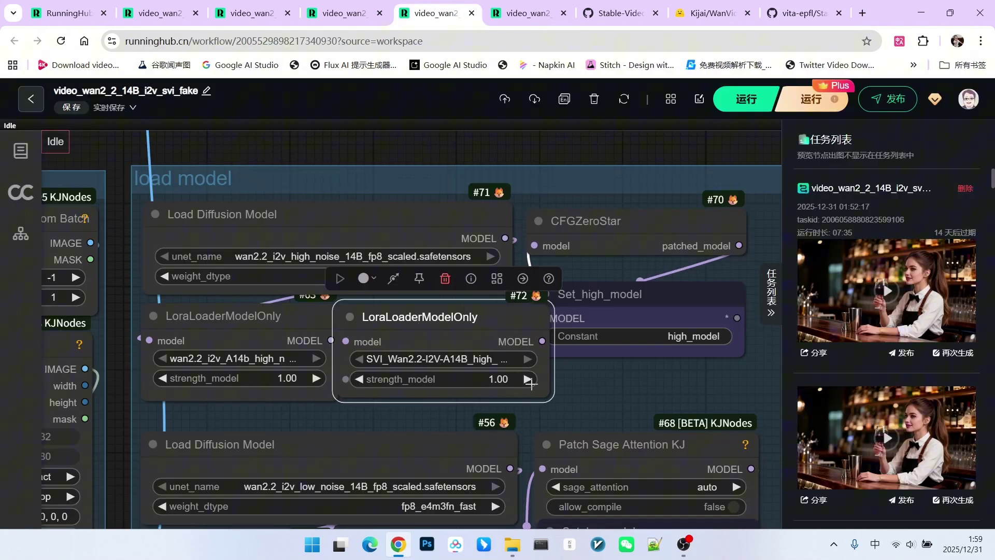
scroll(552, 383, "down", 3)
scroll(551, 383, "up", 2)
scroll(562, 376, "down", 2)
scroll(563, 377, "down", 2)
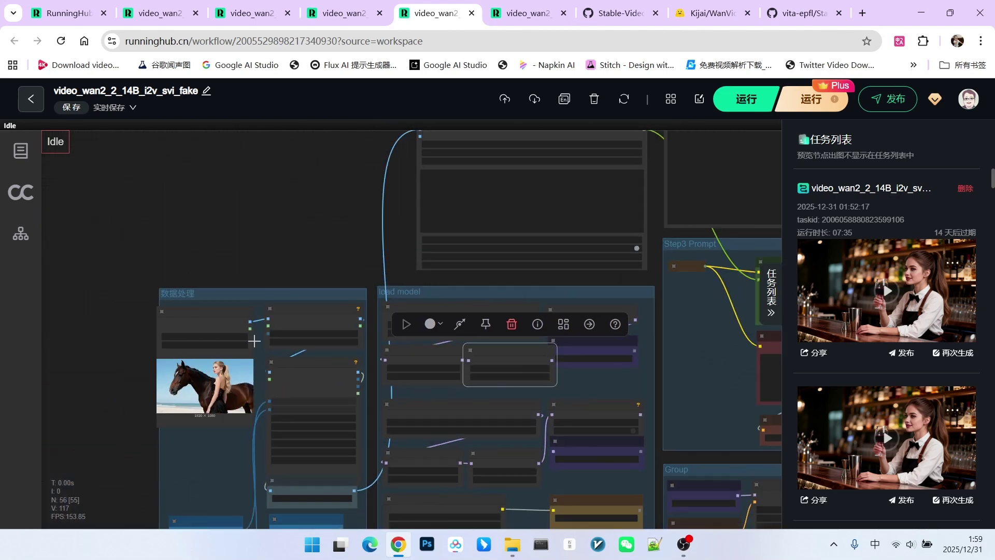
scroll(153, 399, "up", 3)
scroll(153, 399, "up", 1)
scroll(160, 418, "up", 3)
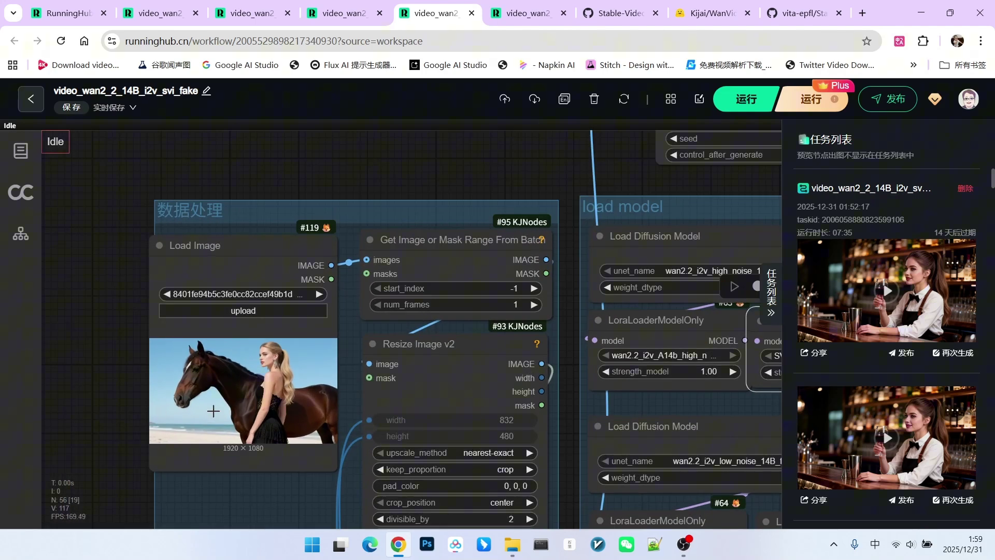
scroll(271, 287, "down", 3)
scroll(391, 189, "down", 1)
scroll(364, 334, "down", 5)
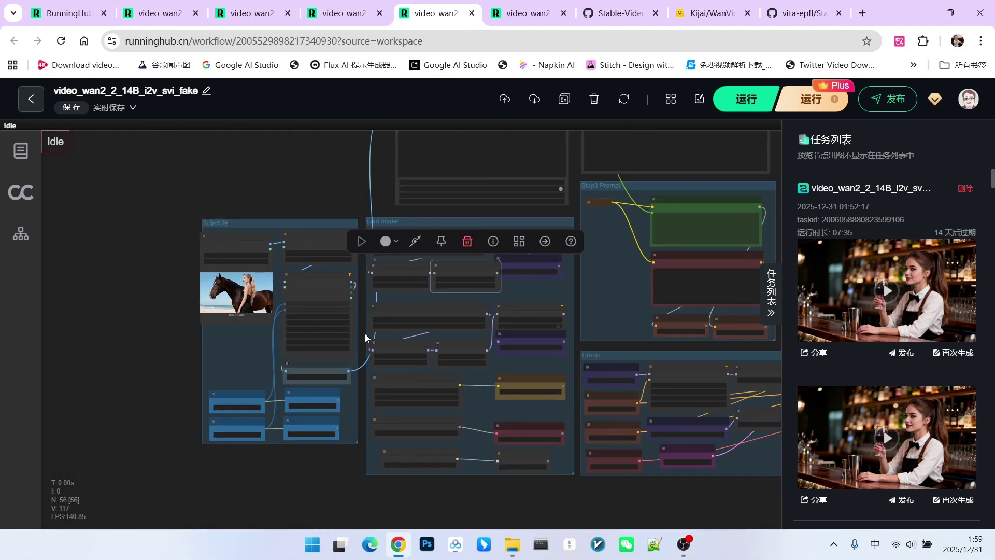
scroll(340, 461, "up", 3)
scroll(428, 446, "down", 4)
scroll(353, 441, "up", 3)
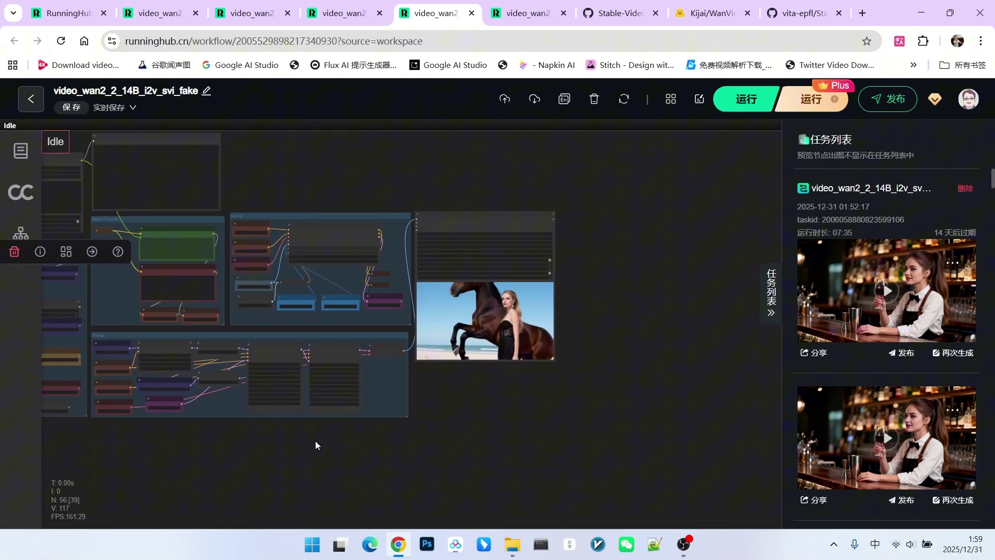
scroll(570, 322, "up", 2)
scroll(570, 322, "up", 3)
scroll(558, 283, "up", 2)
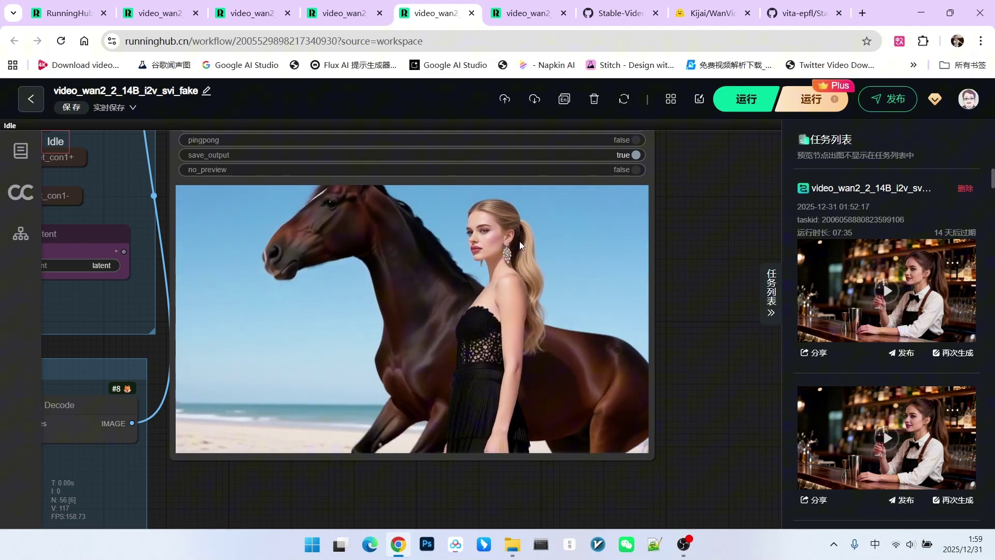
- Bring up the svi2-4 workflow with the kneeling snow robot-girl input
left_click(533, 23)
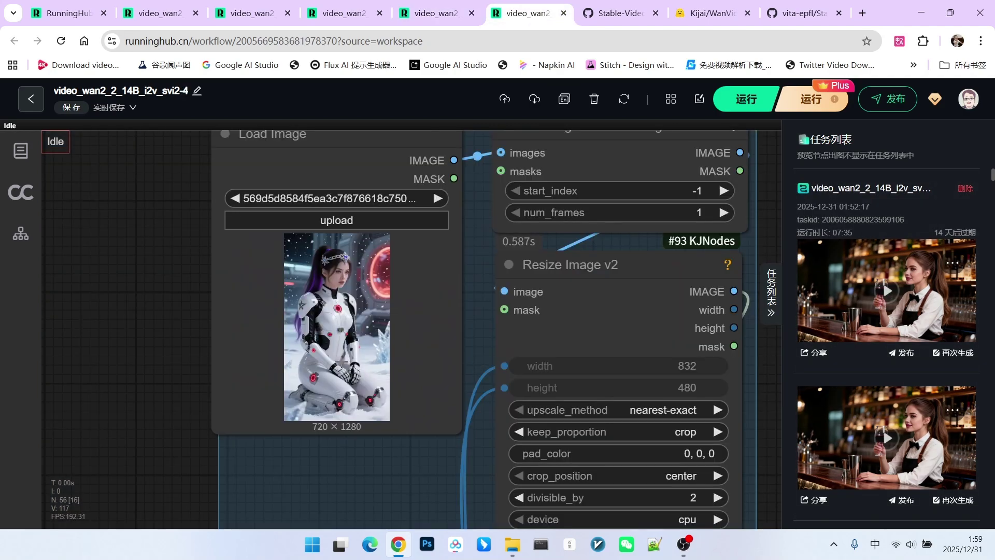
scroll(359, 338, "up", 1)
scroll(362, 342, "up", 1)
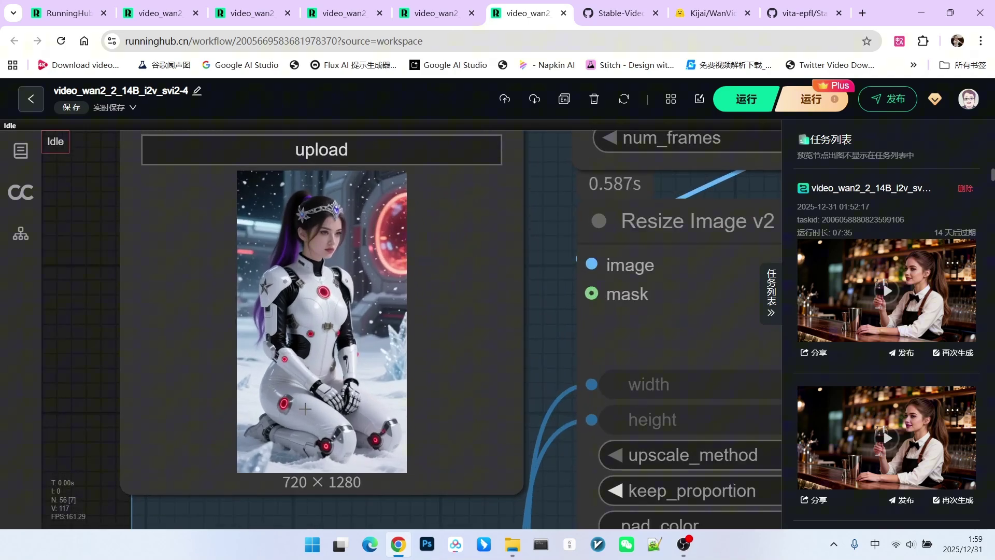
scroll(184, 377, "down", 5)
scroll(467, 240, "down", 4)
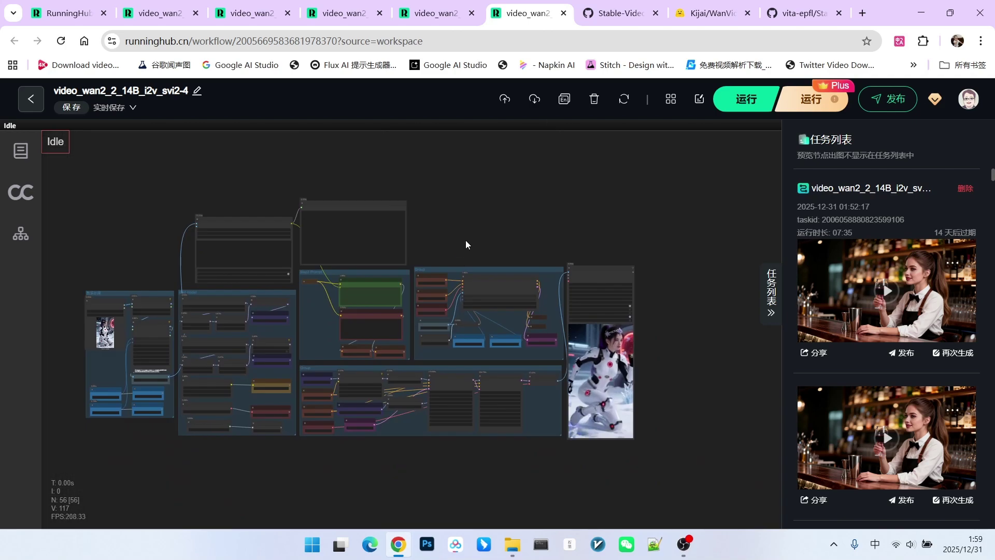
scroll(504, 344, "up", 2)
scroll(530, 421, "up", 2)
scroll(577, 378, "up", 2)
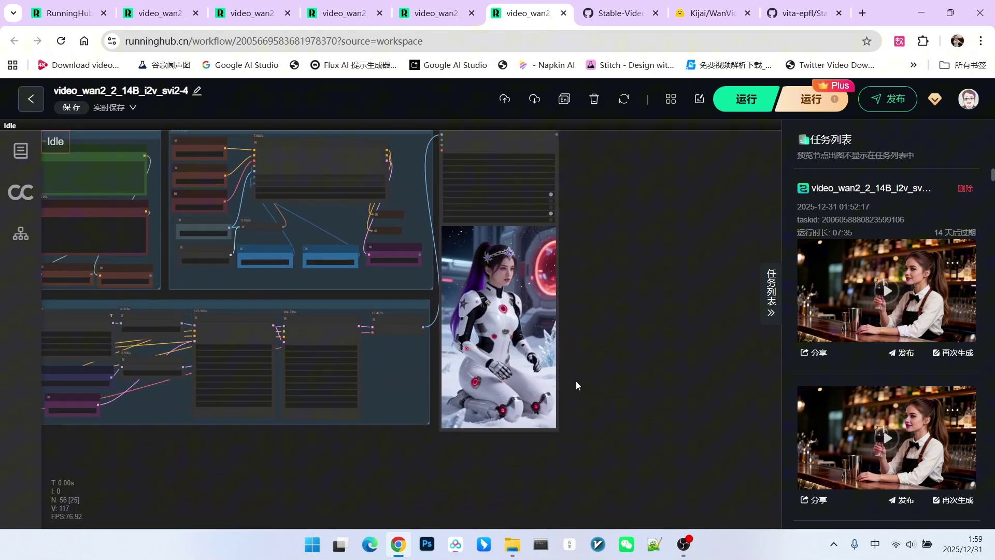
scroll(577, 349, "up", 2)
scroll(570, 293, "up", 1)
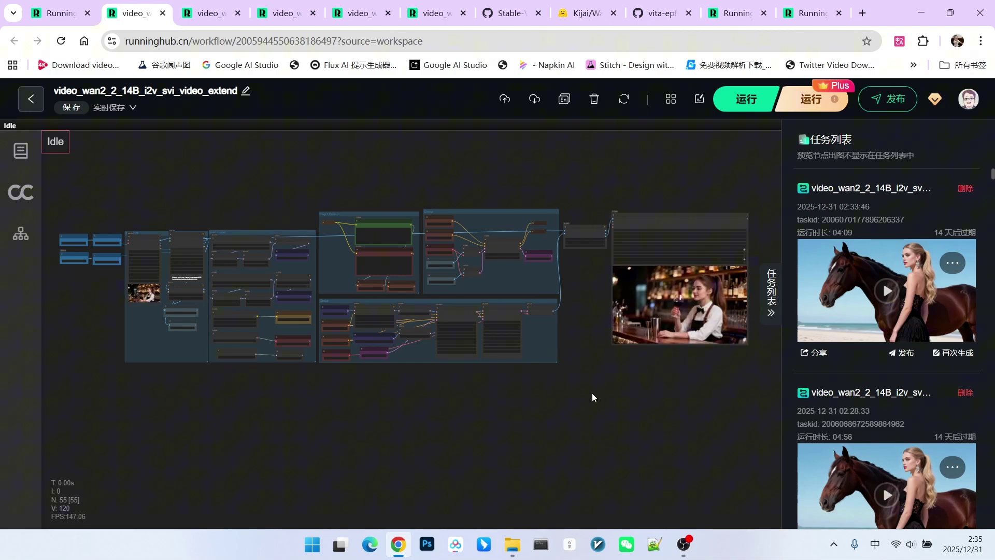
scroll(364, 388, "up", 3)
scroll(364, 388, "up", 2)
scroll(329, 422, "up", 2)
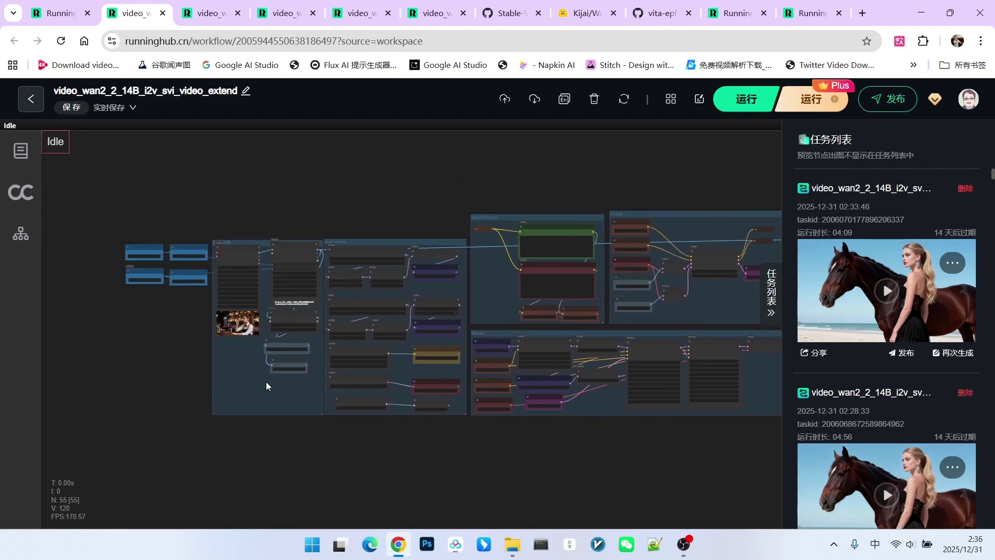
scroll(218, 351, "up", 2)
scroll(166, 322, "up", 3)
scroll(244, 353, "up", 5)
scroll(435, 334, "down", 3)
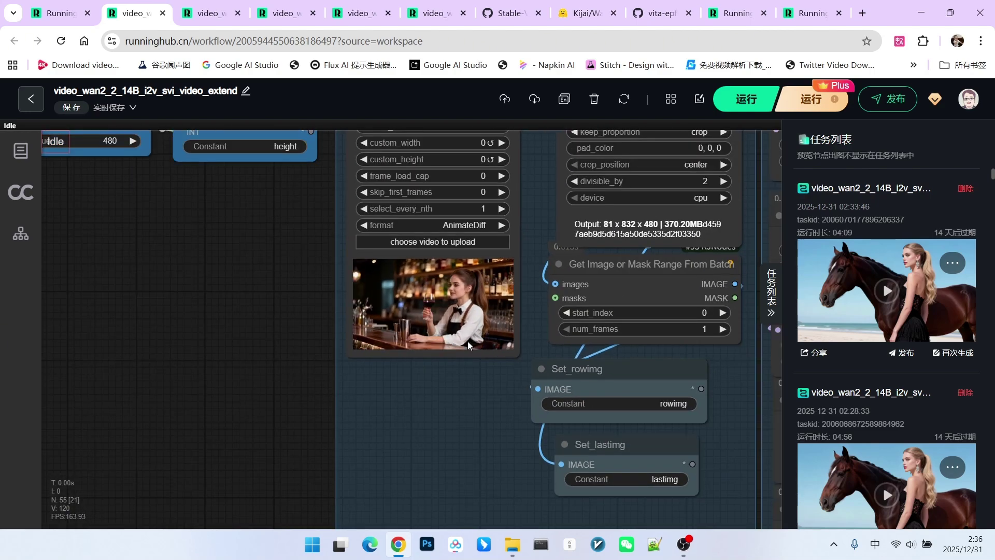
scroll(243, 327, "down", 3)
scroll(242, 336, "down", 3)
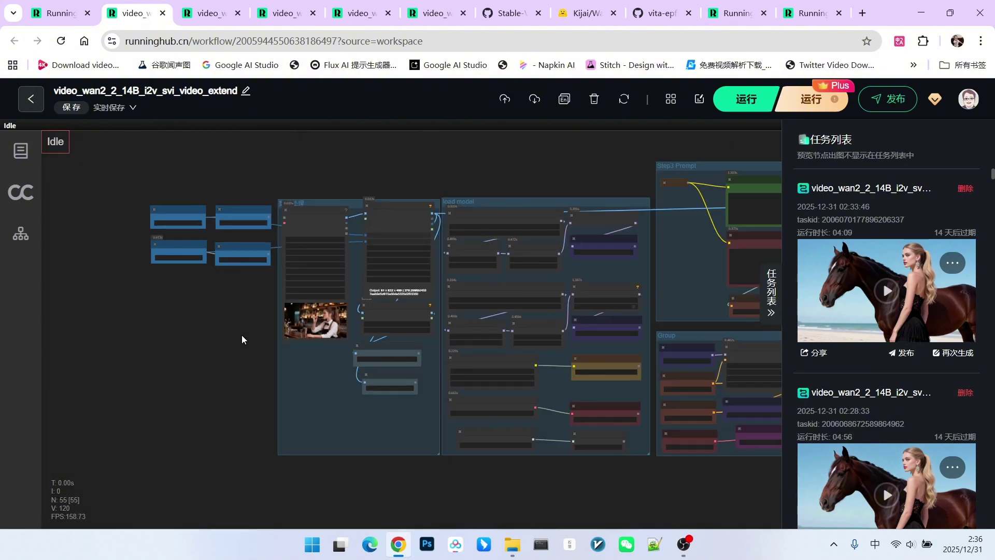
scroll(242, 335, "down", 2)
scroll(351, 441, "up", 2)
scroll(601, 291, "up", 1)
scroll(602, 295, "up", 3)
scroll(654, 309, "up", 1)
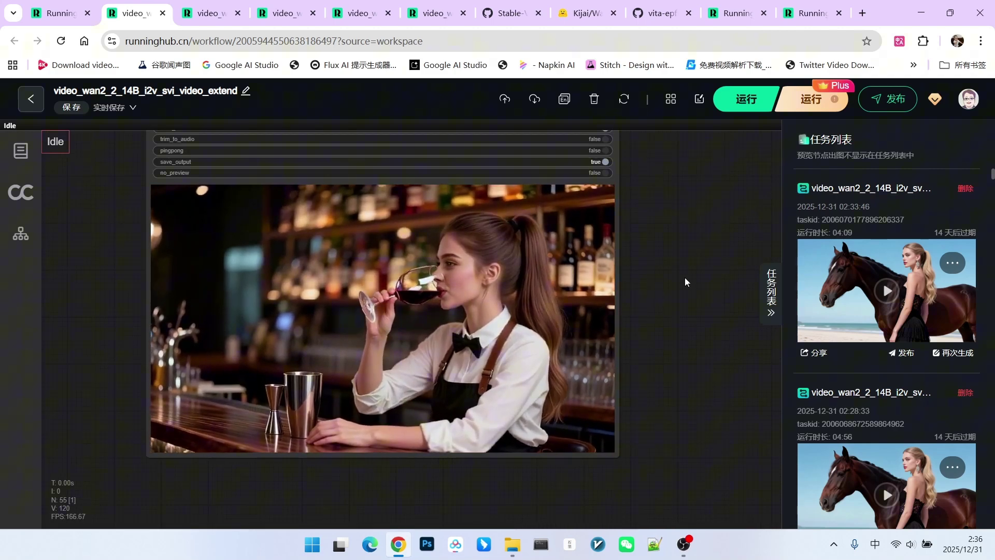
- Switch to the svi_pro_full workflow and pan to its bar-girl output node
key("ctrl+Tab")
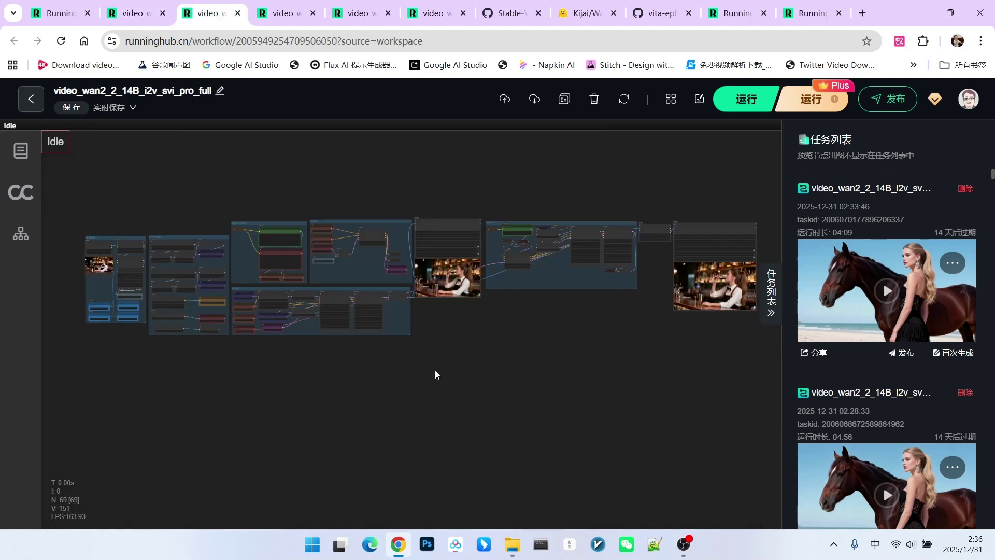
scroll(434, 370, "up", 1)
scroll(336, 355, "up", 3)
scroll(153, 256, "down", 5)
left_click_drag(467, 184, 308, 183)
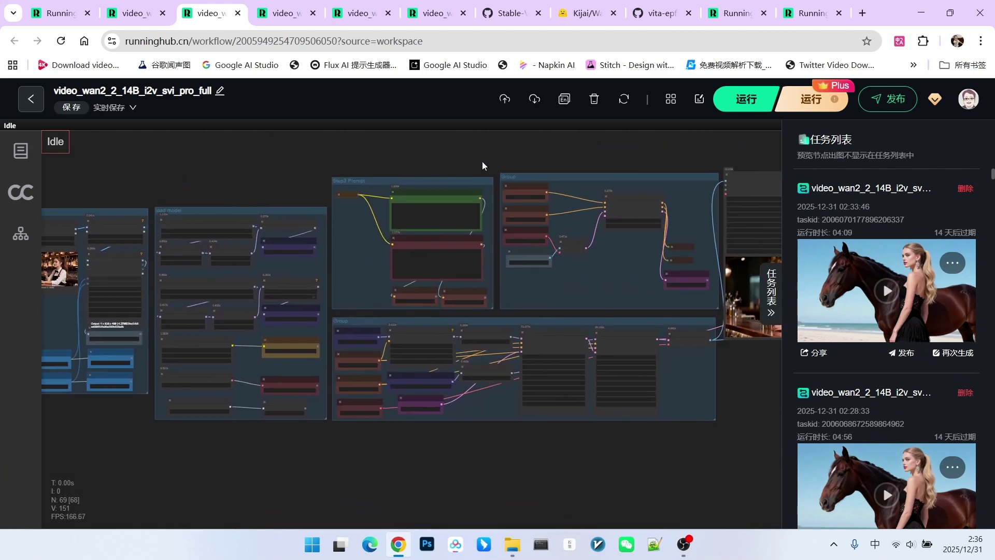
left_click_drag(486, 161, 288, 171)
scroll(614, 311, "up", 3)
scroll(565, 313, "down", 5)
scroll(658, 371, "down", 2)
scroll(386, 349, "up", 2)
scroll(595, 316, "up", 3)
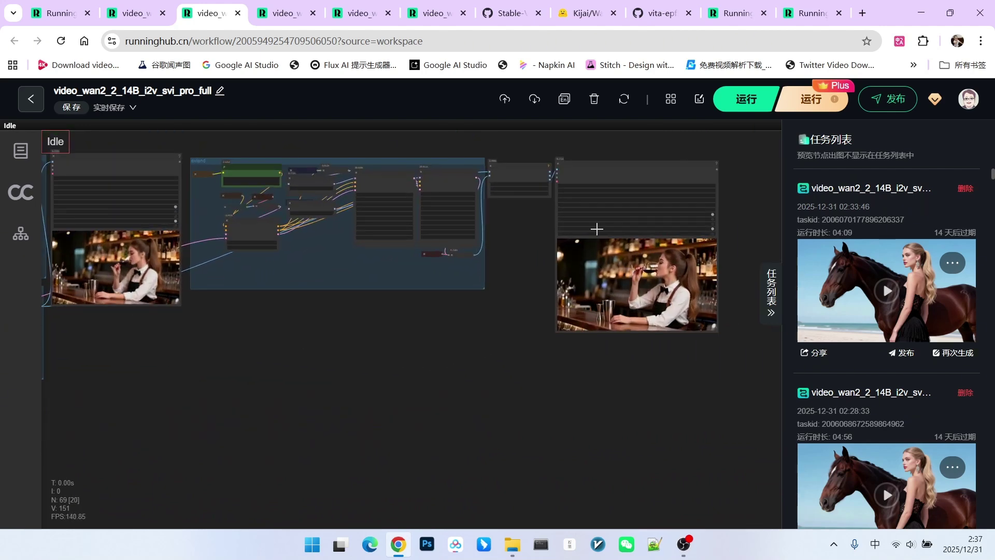
- Switch to the auto_extend2_final workflow and centre its final bartender output video
key("ctrl+Tab")
scroll(579, 395, "down", 2)
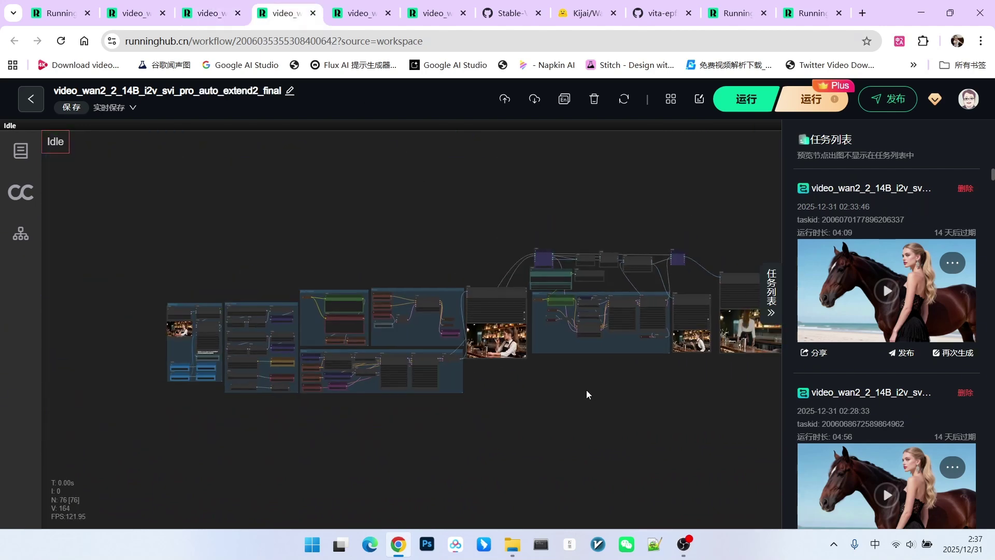
scroll(544, 358, "up", 2)
scroll(477, 325, "up", 2)
scroll(480, 320, "down", 1)
scroll(548, 361, "down", 1)
left_click_drag(547, 362, 438, 384)
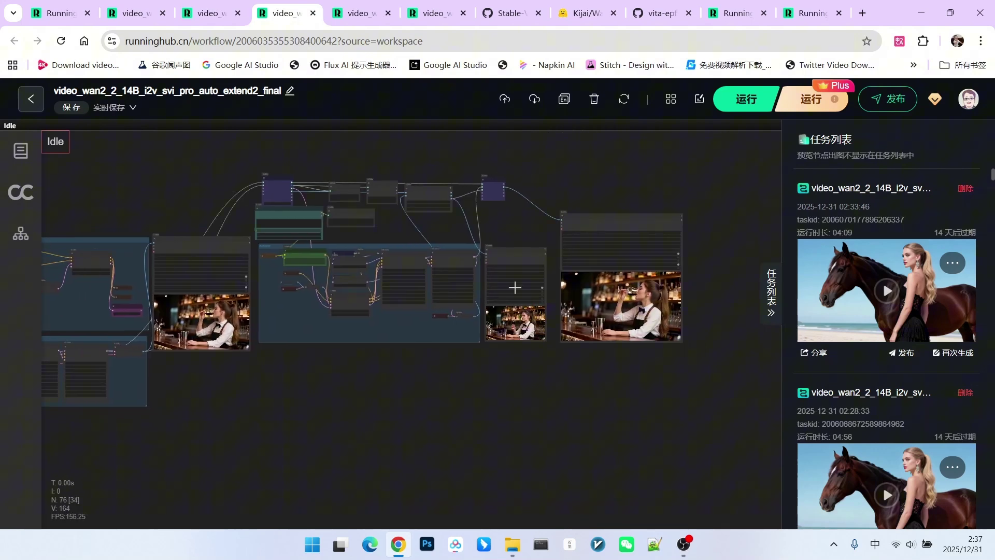
scroll(501, 252, "up", 1)
scroll(523, 232, "up", 1)
scroll(216, 198, "up", 3)
scroll(311, 219, "up", 1)
scroll(382, 242, "down", 2)
scroll(522, 261, "down", 1)
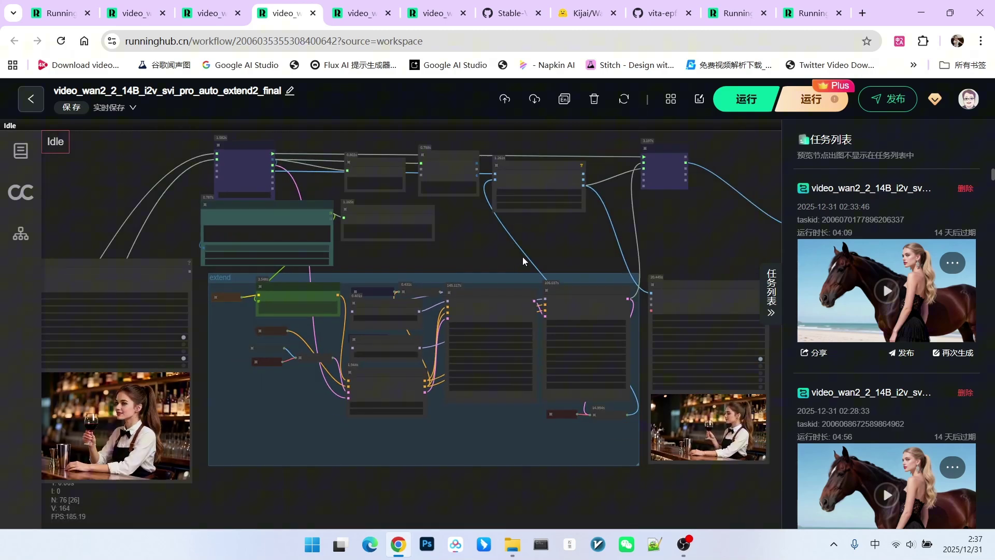
scroll(687, 483, "up", 3)
scroll(744, 469, "up", 1)
scroll(690, 444, "up", 1)
scroll(683, 398, "up", 2)
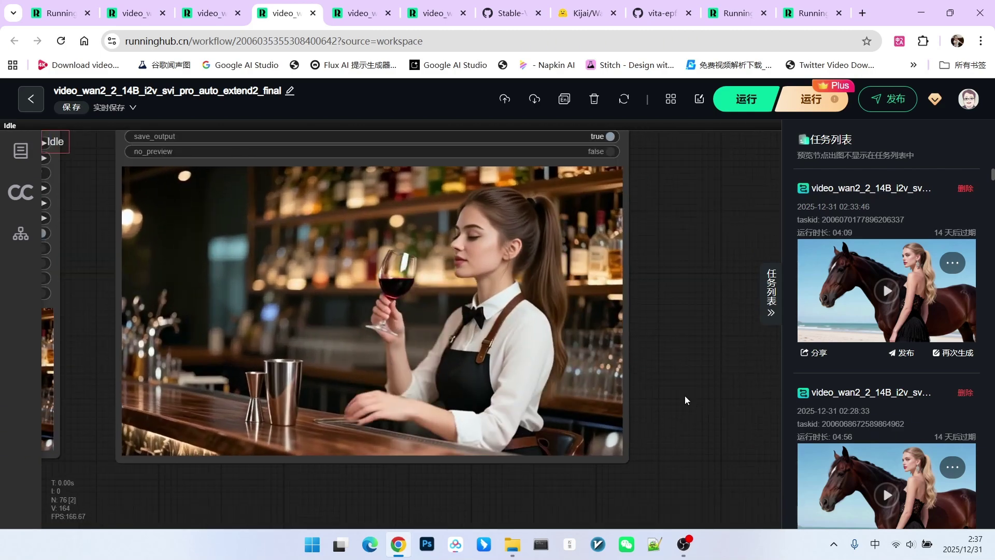
left_click_drag(684, 398, 733, 402)
scroll(733, 402, "up", 1)
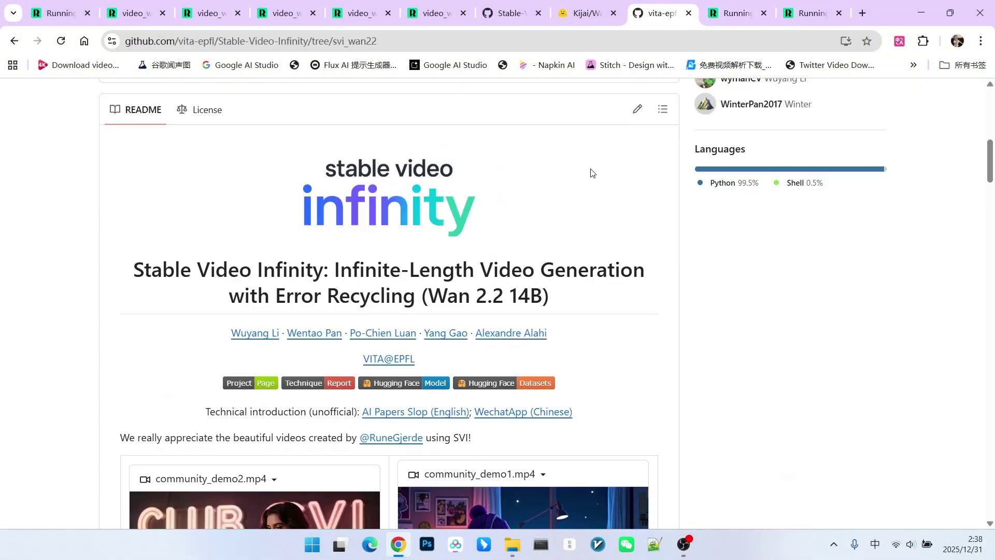
scroll(590, 172, "down", 1)
scroll(590, 172, "down", 3)
scroll(590, 171, "down", 2)
scroll(590, 172, "down", 5)
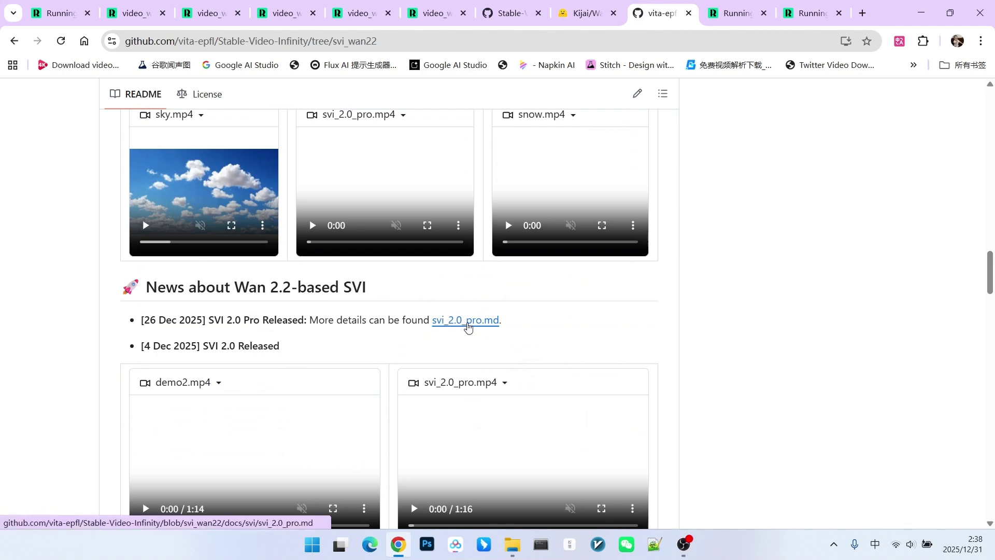
- Open the SVI 2.0 Pro release notes and highlight the Anchor Redesign and Latent Conditioning points
left_click(459, 323)
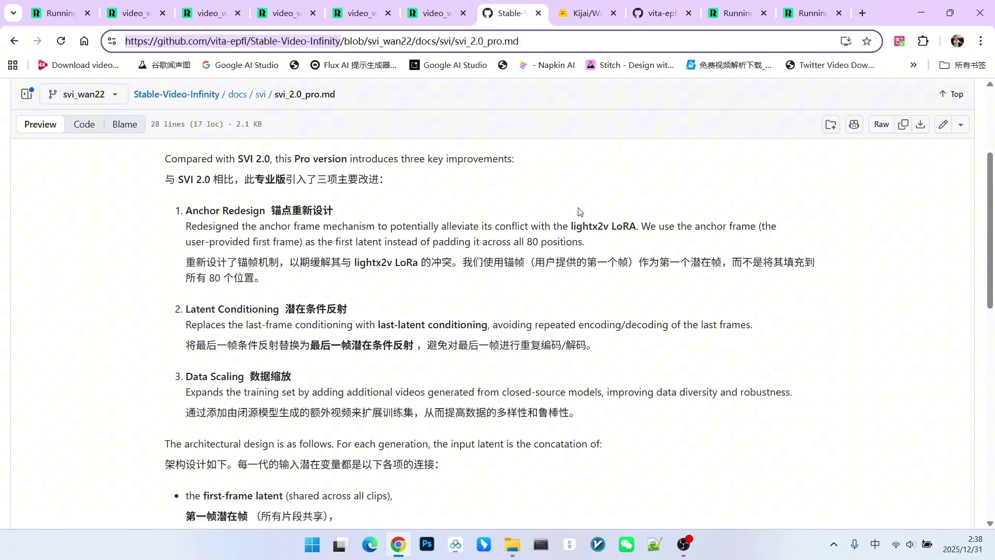
scroll(580, 210, "down", 1)
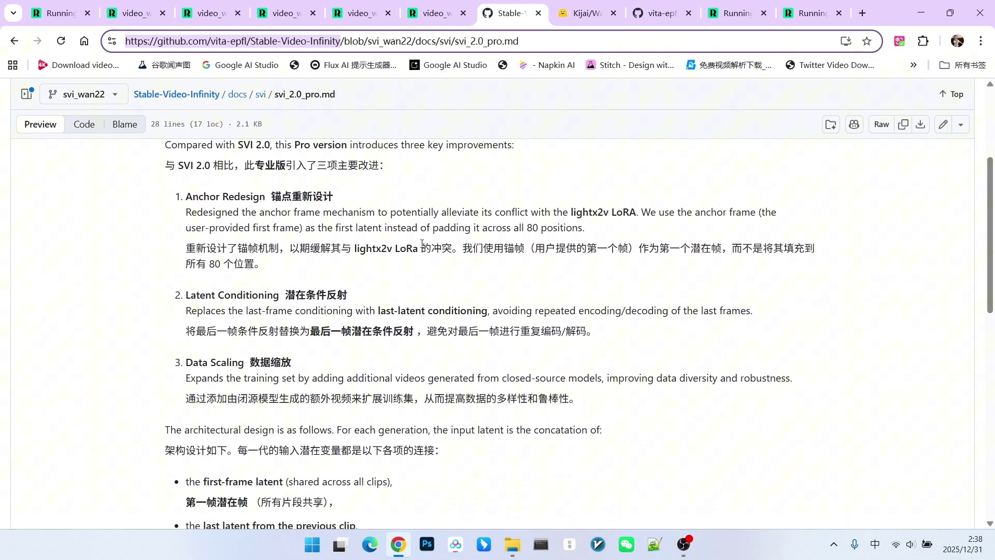
left_click_drag(191, 197, 252, 198)
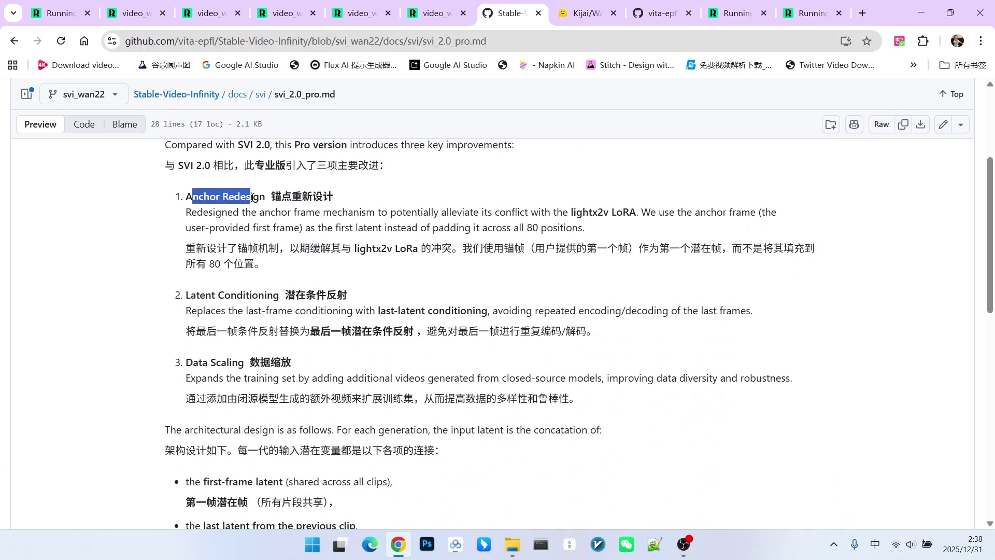
left_click(386, 203)
scroll(336, 263, "up", 1)
scroll(336, 263, "down", 1)
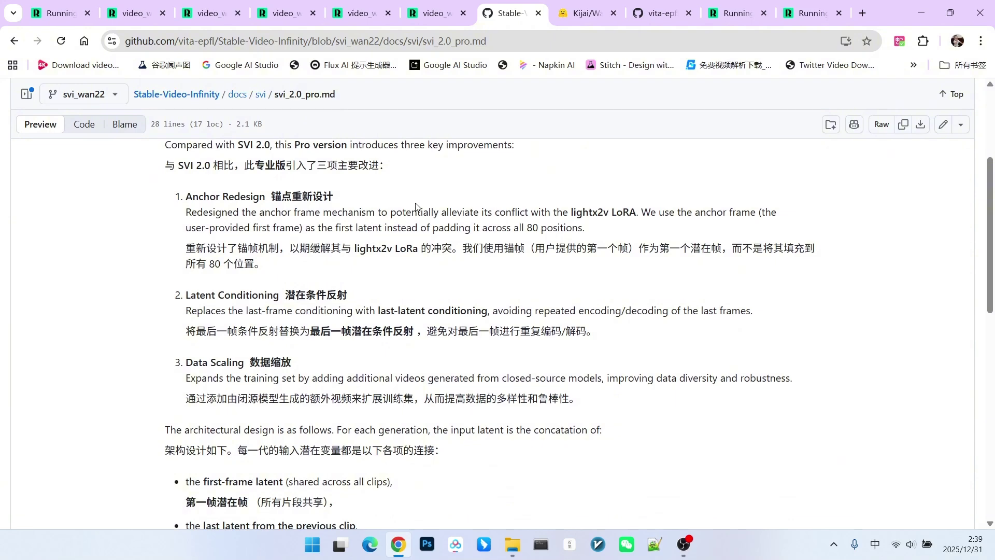
scroll(467, 223, "down", 1)
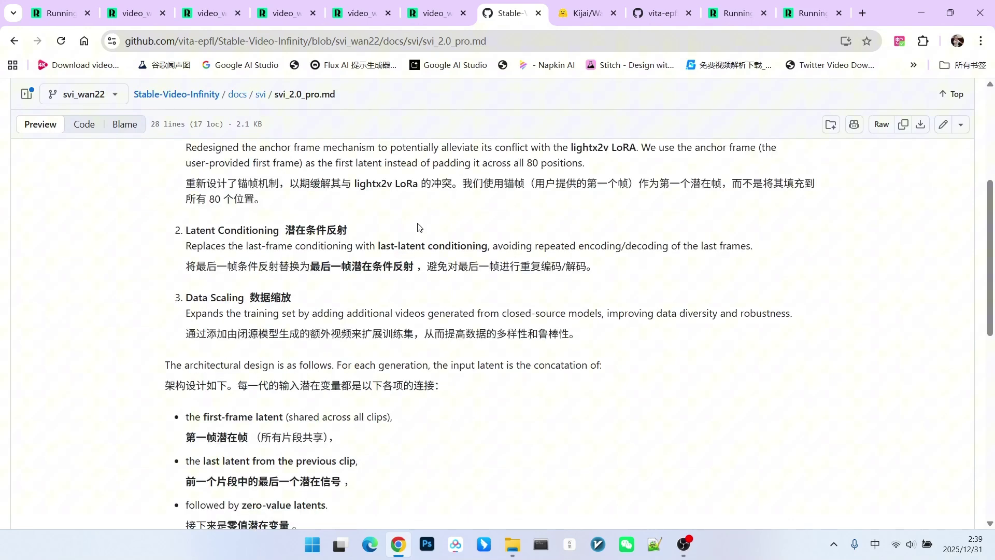
left_click_drag(214, 247, 364, 247)
left_click(506, 228)
scroll(528, 222, "up", 1)
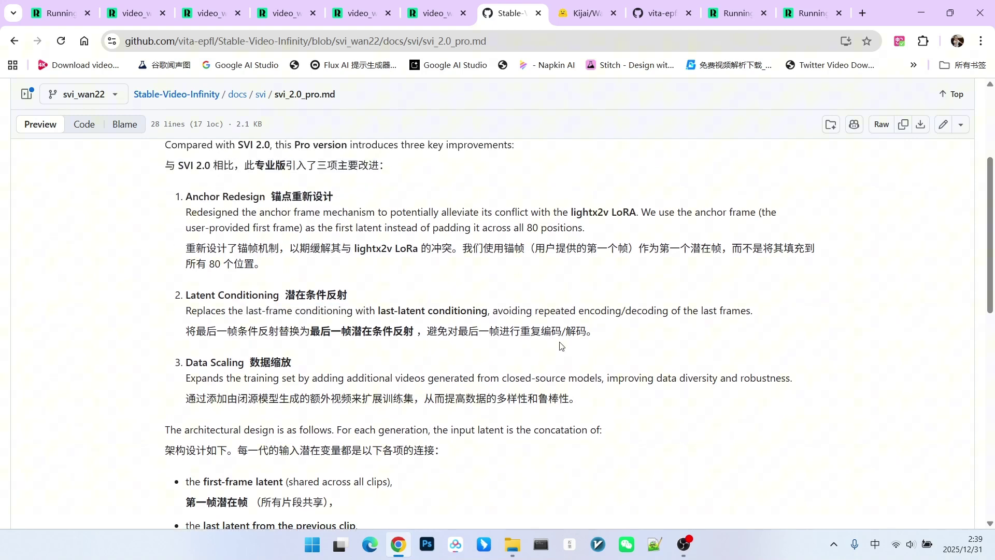
scroll(642, 286, "down", 1)
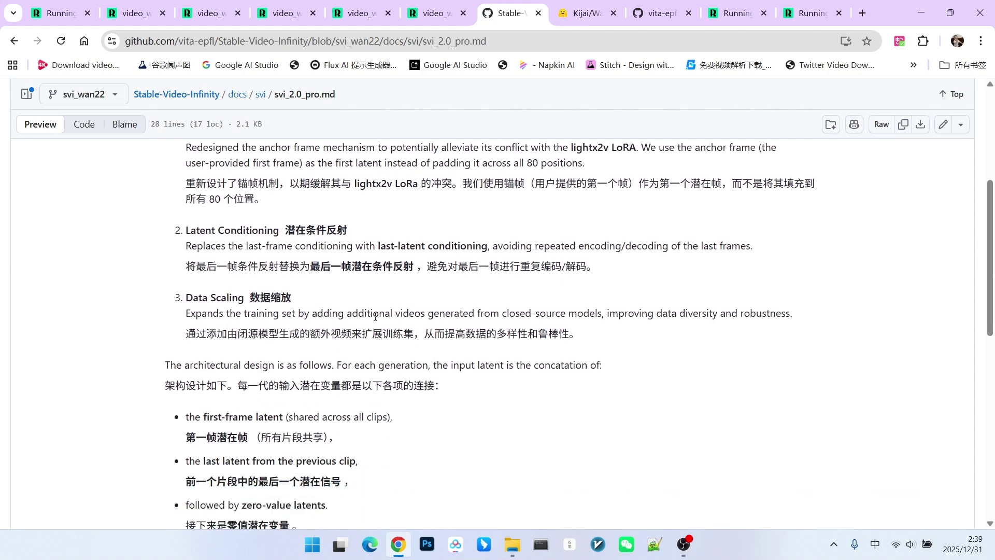
scroll(504, 303, "up", 1)
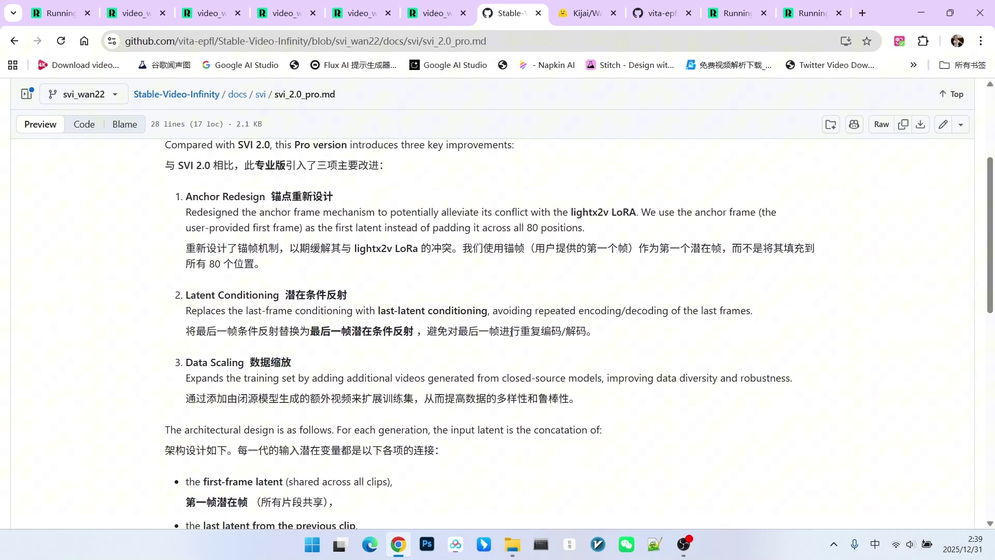
scroll(514, 335, "up", 1)
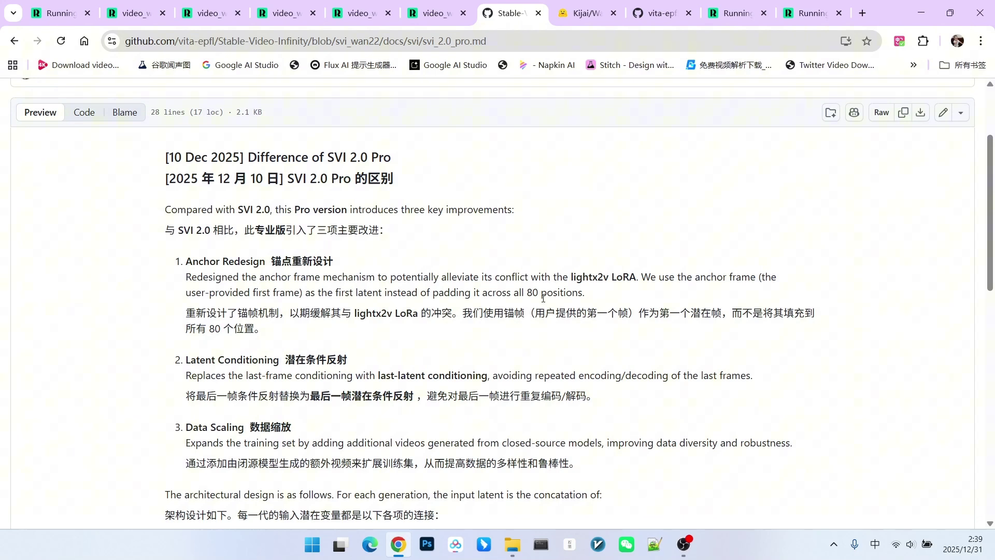
scroll(543, 296, "down", 5)
scroll(377, 292, "down", 2)
scroll(377, 292, "up", 2)
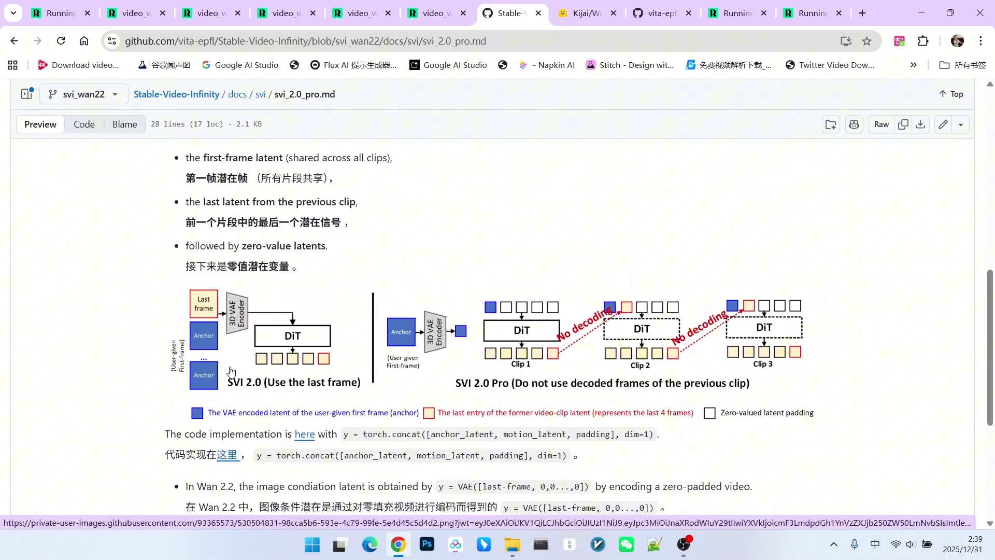
scroll(321, 312, "up", 1)
scroll(320, 313, "down", 1)
scroll(378, 323, "up", 1)
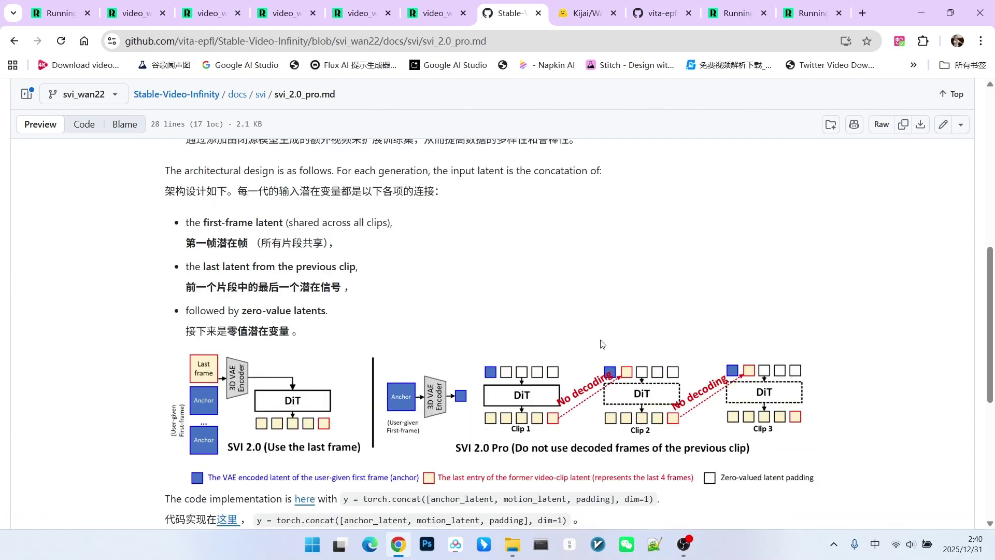
scroll(552, 382, "up", 2)
scroll(521, 397, "down", 2)
scroll(328, 301, "down", 1)
left_click_drag(205, 201, 261, 201)
left_click(389, 264)
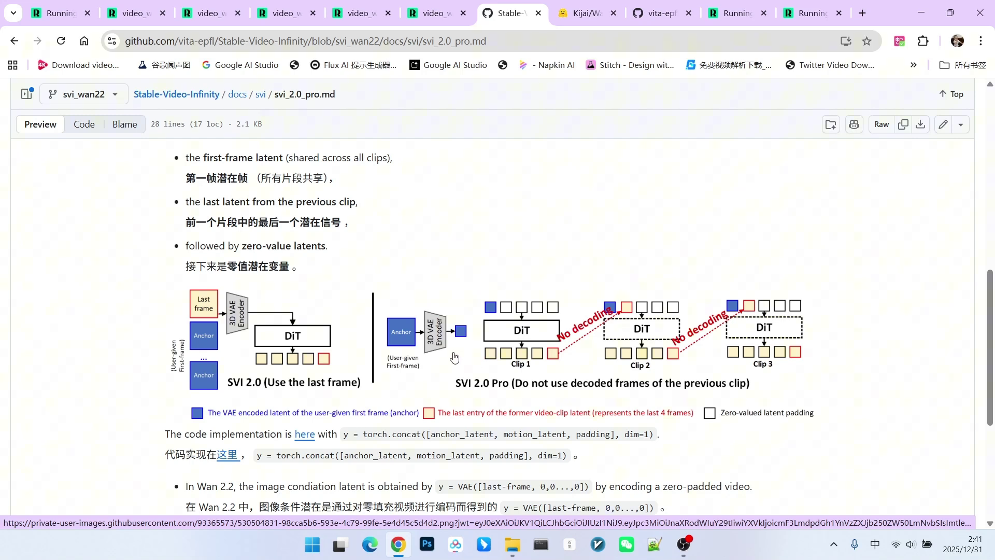
scroll(480, 359, "down", 1)
scroll(499, 339, "up", 1)
scroll(598, 304, "down", 1)
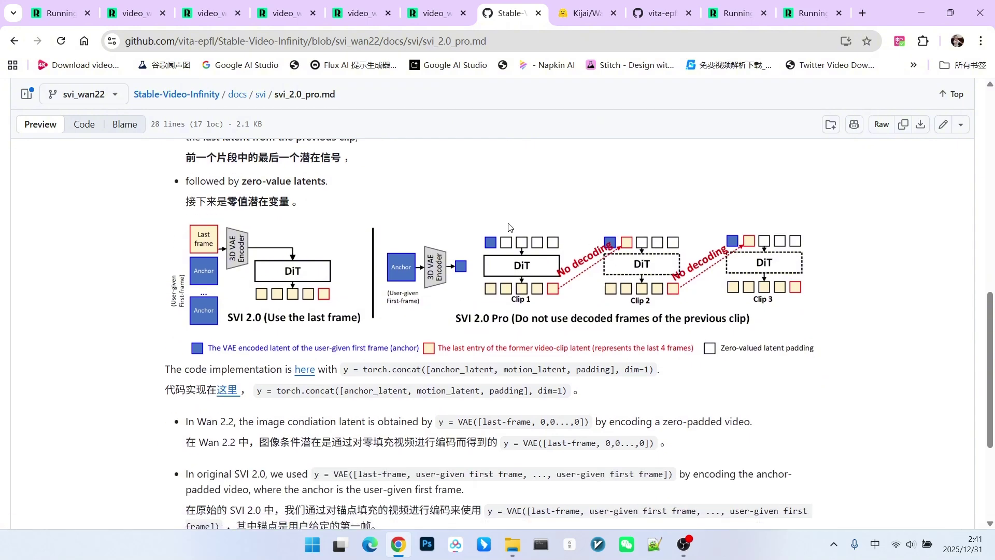
scroll(577, 249, "up", 5)
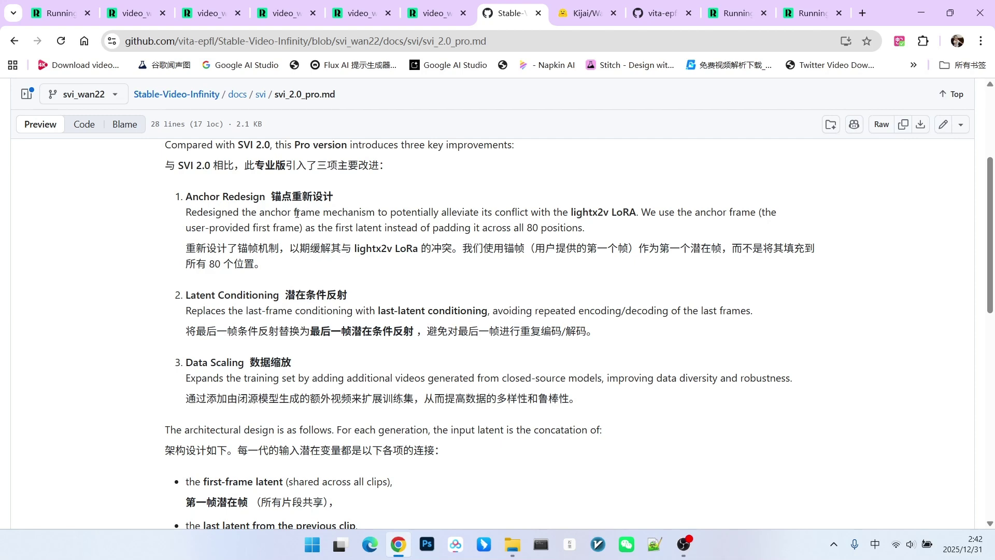
left_click_drag(295, 212, 368, 212)
left_click(425, 215)
left_click_drag(487, 211, 526, 213)
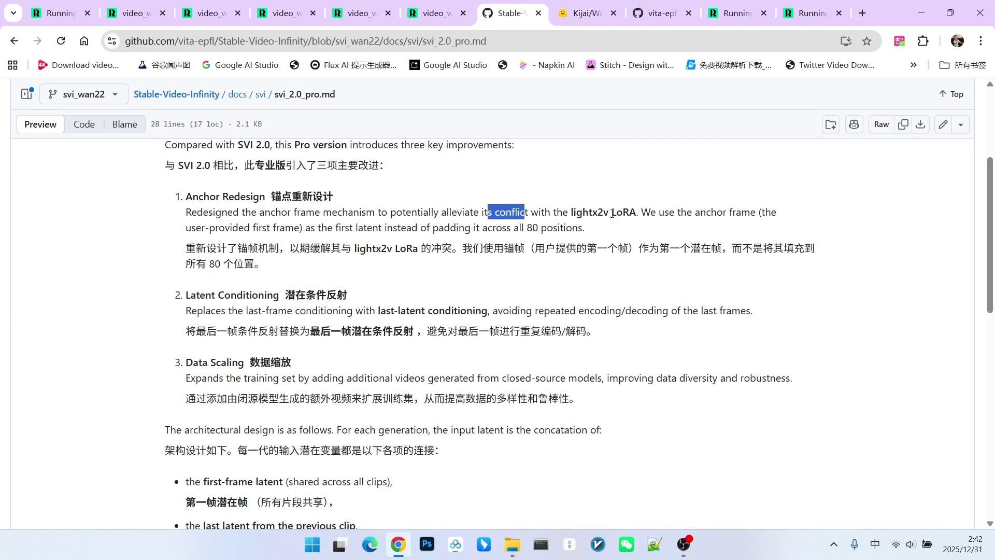
left_click_drag(679, 212, 712, 213)
left_click(540, 208)
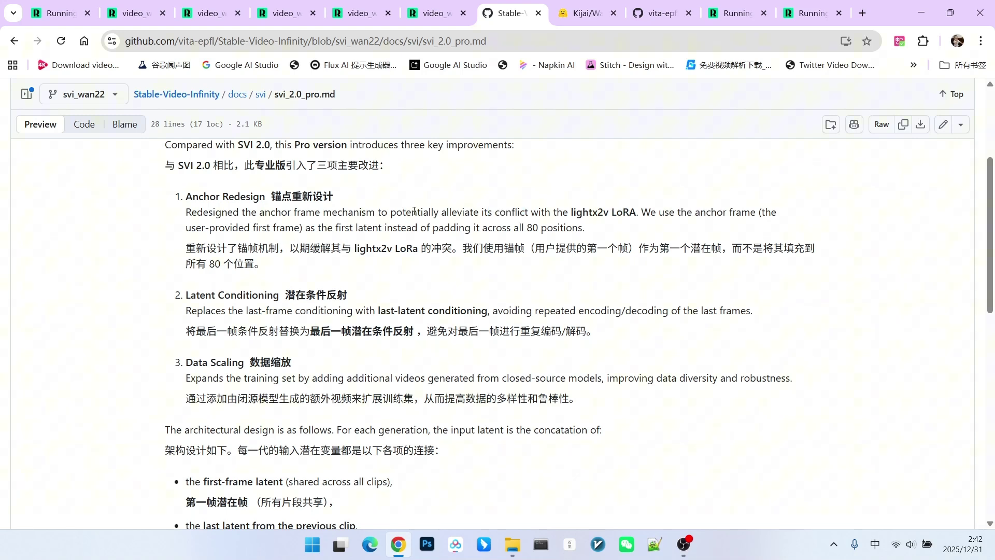
left_click_drag(413, 212, 494, 213)
left_click(520, 216)
left_click_drag(569, 212, 613, 211)
left_click(564, 206)
scroll(565, 206, "up", 1)
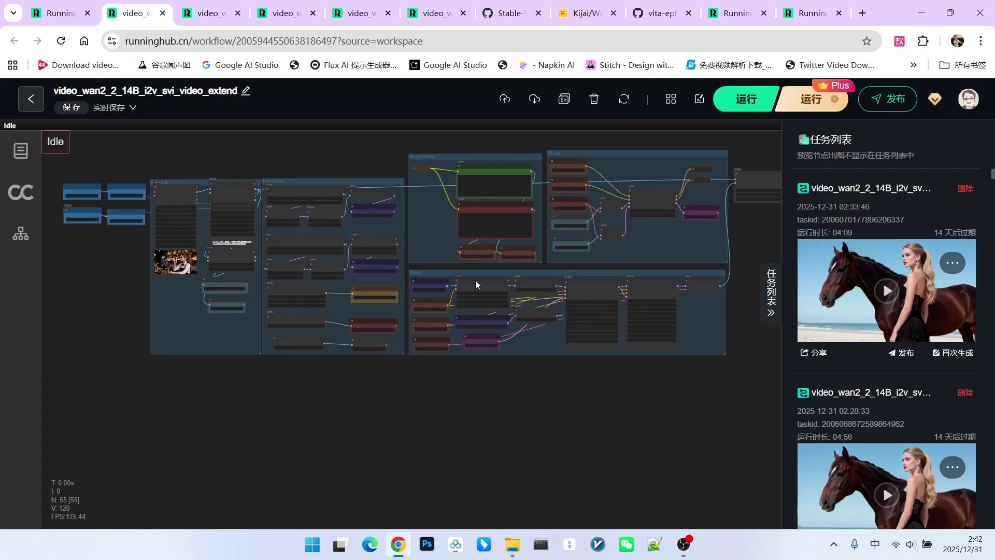
scroll(517, 296, "down", 2)
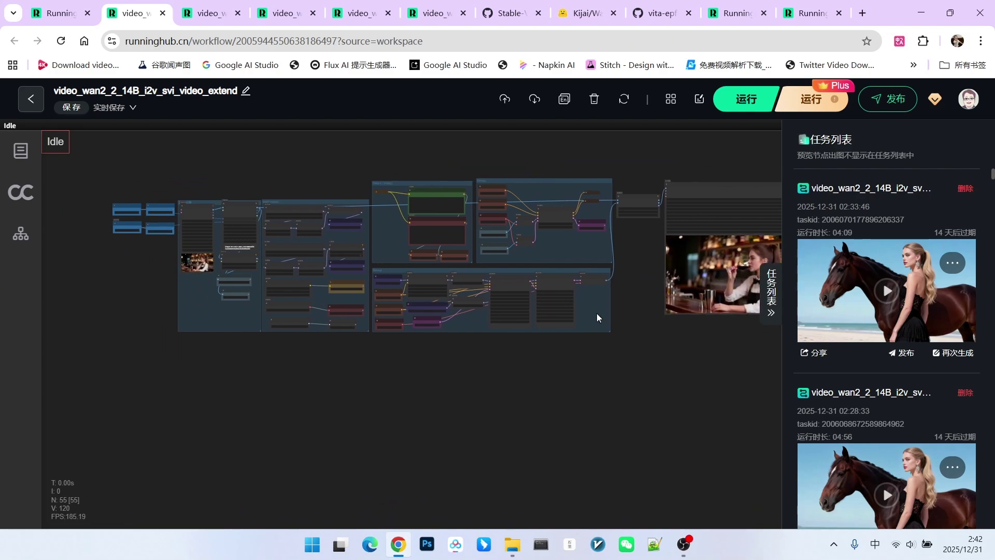
scroll(185, 259, "up", 1)
scroll(185, 260, "up", 5)
- Pan over the Load Video, Resize Image and Set_rowimg/Set_lastimg nodes and select Set_rowimg
left_click_drag(185, 260, 163, 336)
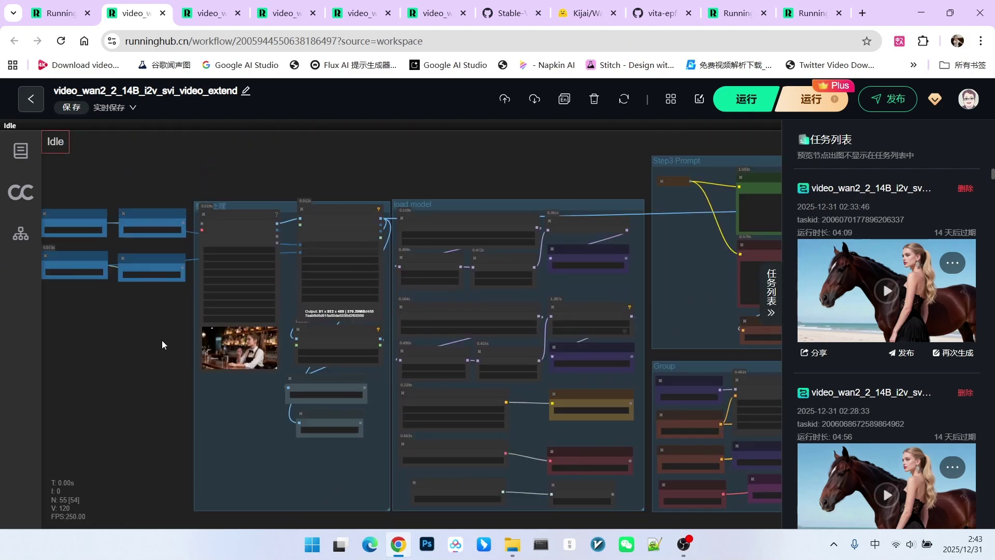
scroll(162, 336, "up", 5)
left_click_drag(598, 178, 421, 178)
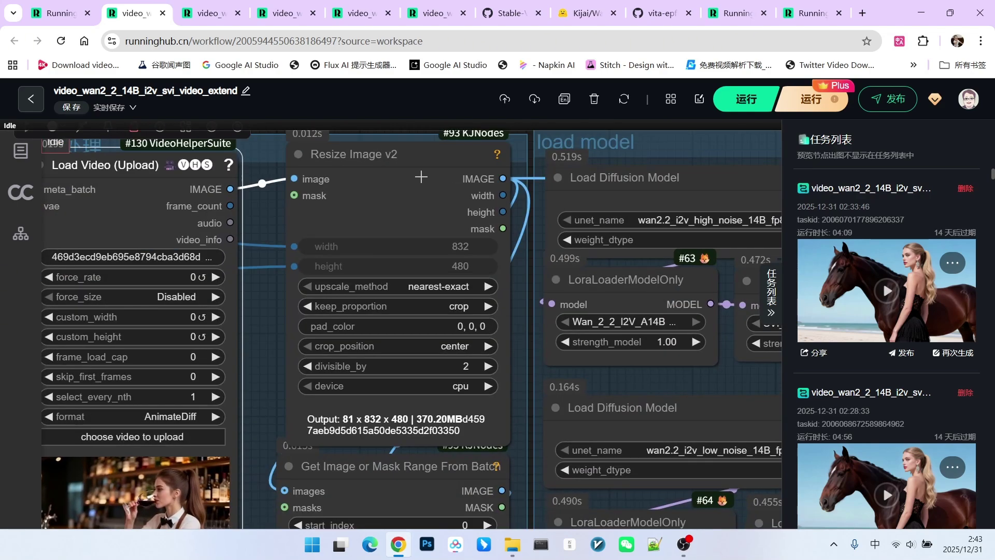
left_click_drag(523, 347, 516, 94)
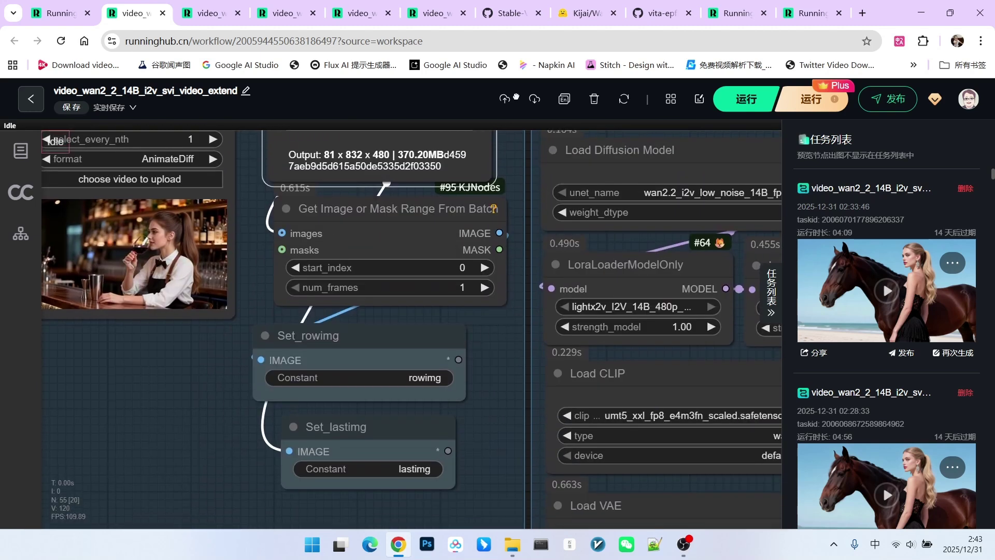
left_click_drag(494, 334, 501, 304)
scroll(502, 305, "down", 2)
left_click(398, 353)
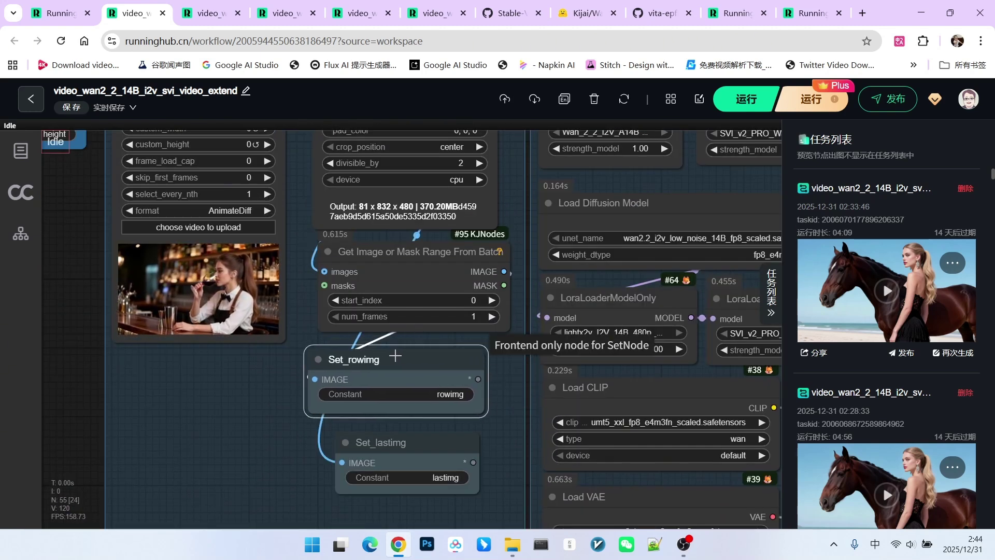
scroll(173, 366, "up", 1)
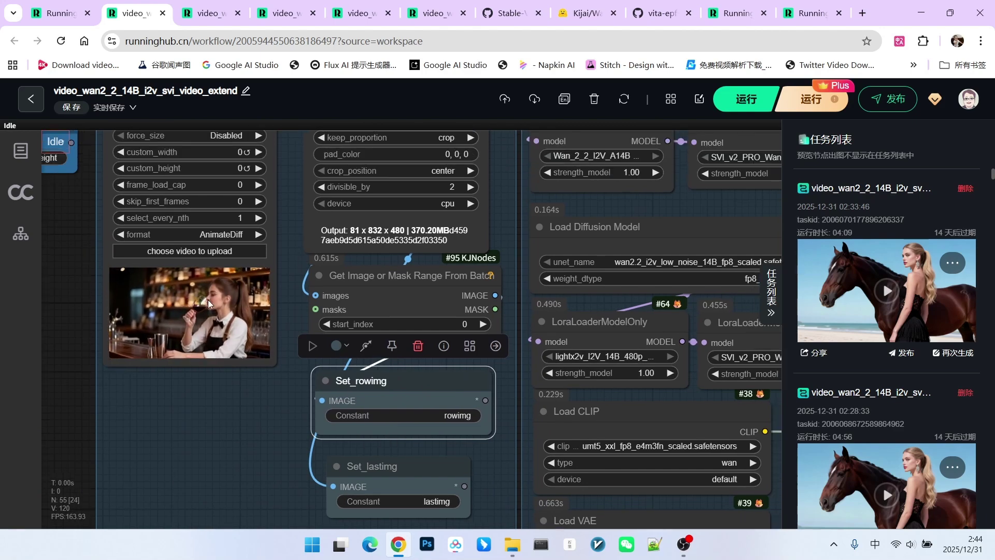
scroll(173, 366, "down", 3)
scroll(634, 468, "down", 3)
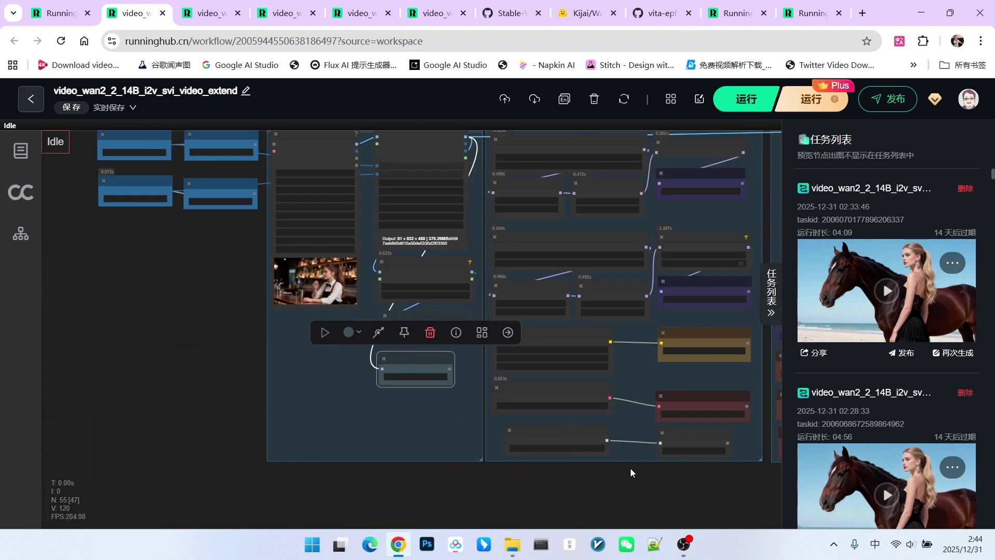
scroll(442, 189, "up", 5)
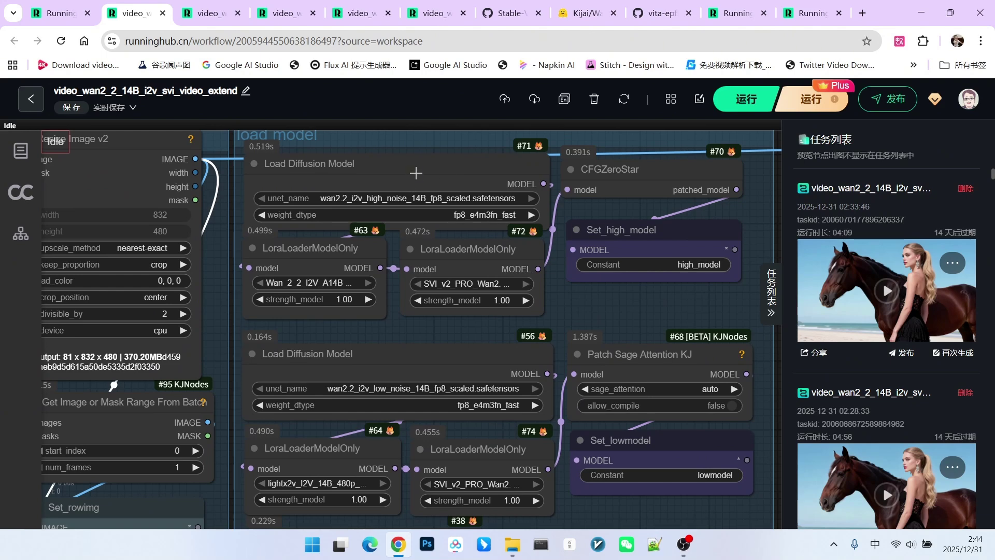
- Widen the high-noise LoRA loader node #63 to show its full LoRA name
left_click_drag(379, 315, 359, 298)
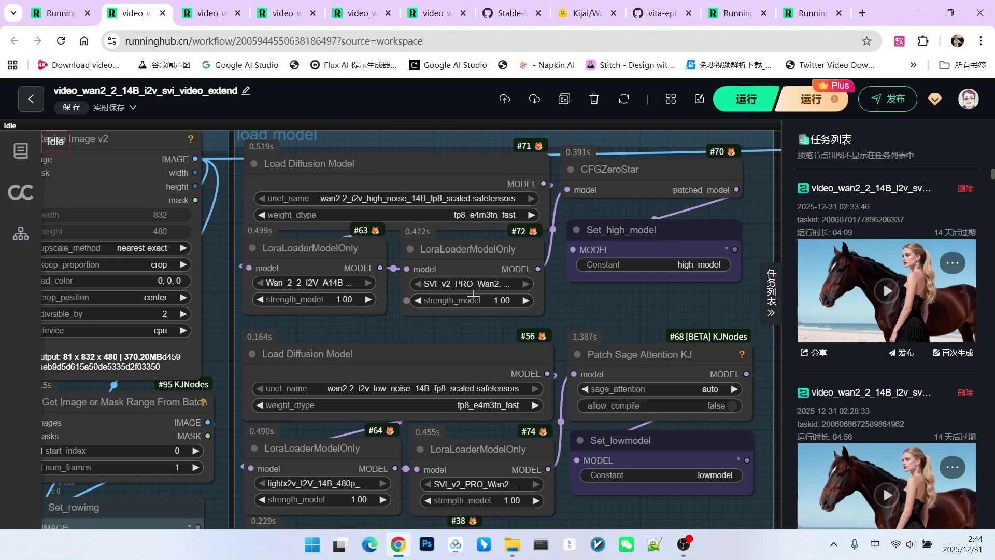
scroll(436, 335, "down", 1)
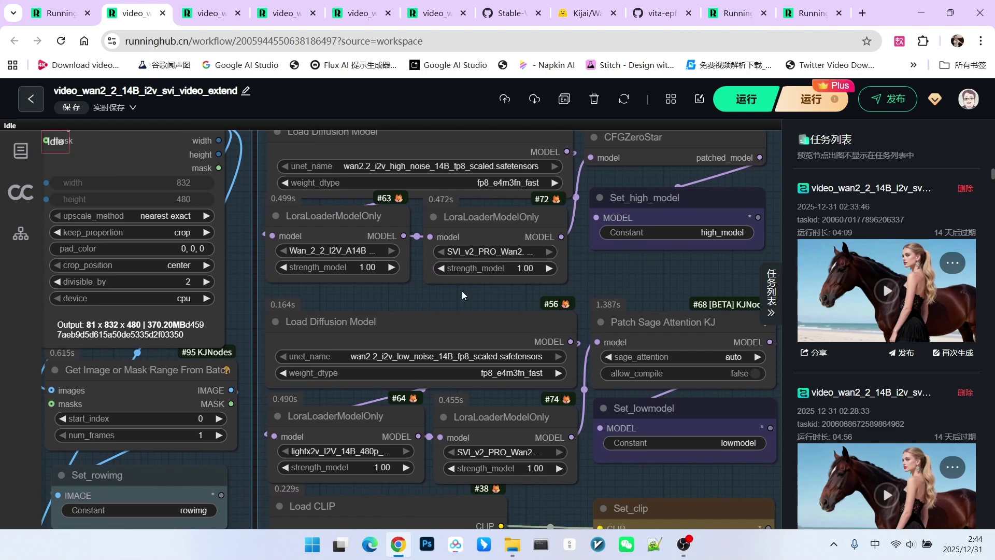
scroll(451, 300, "up", 1)
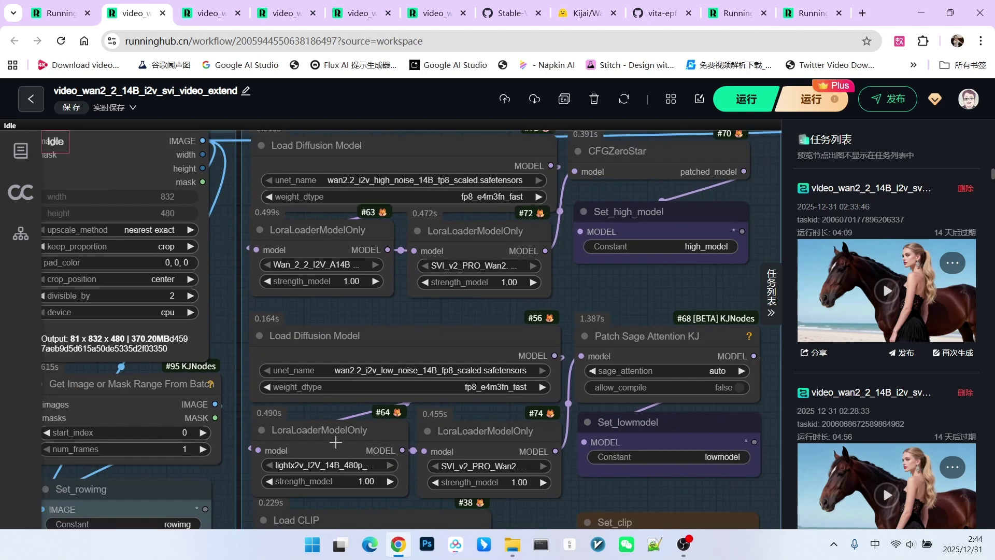
left_click(342, 233)
scroll(399, 309, "up", 5)
scroll(402, 308, "up", 3)
left_click_drag(393, 292, 777, 312)
mouse_move(321, 264)
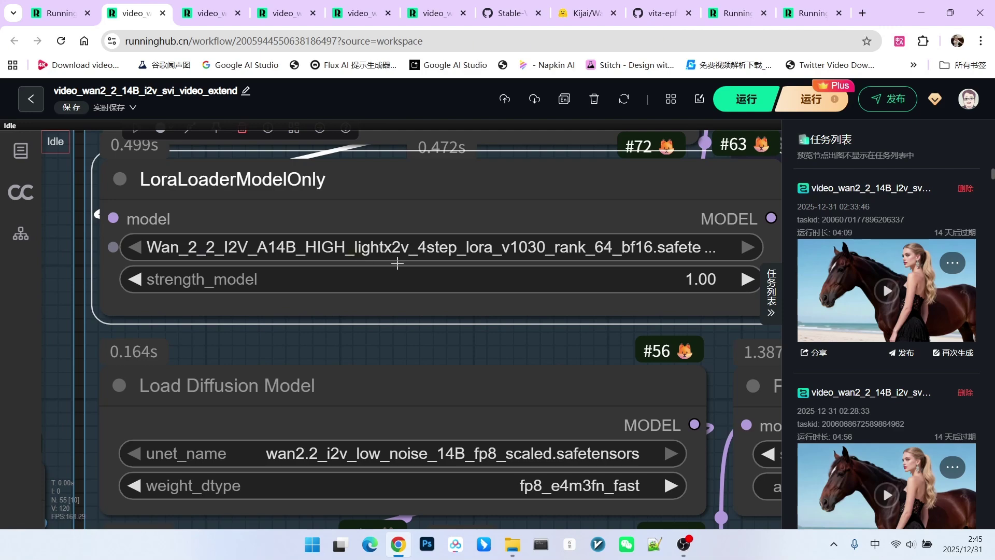
scroll(486, 320, "down", 4)
left_click(547, 340)
scroll(546, 340, "up", 3)
scroll(548, 354, "down", 2)
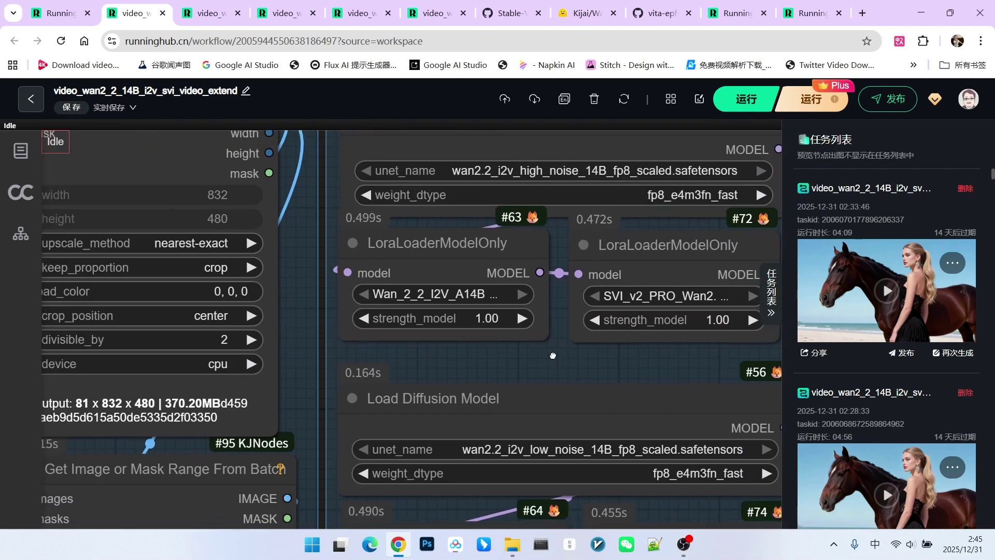
scroll(548, 354, "down", 5)
scroll(466, 350, "up", 2)
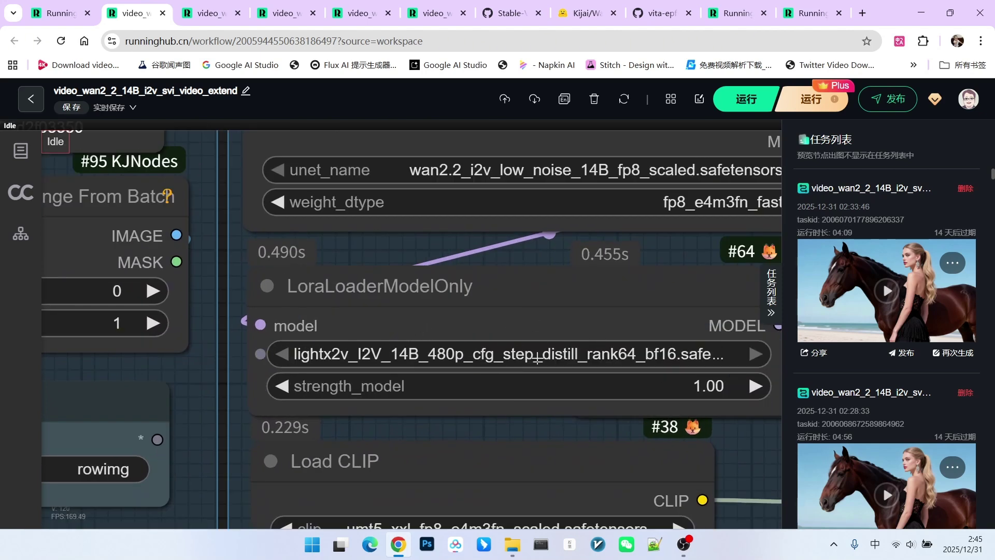
scroll(575, 345, "down", 2)
- Resize the low-noise loader #64 and widen the SVI_v2_PRO loader #72
left_click_drag(743, 388, 583, 412)
scroll(389, 374, "up", 2)
scroll(467, 350, "down", 3)
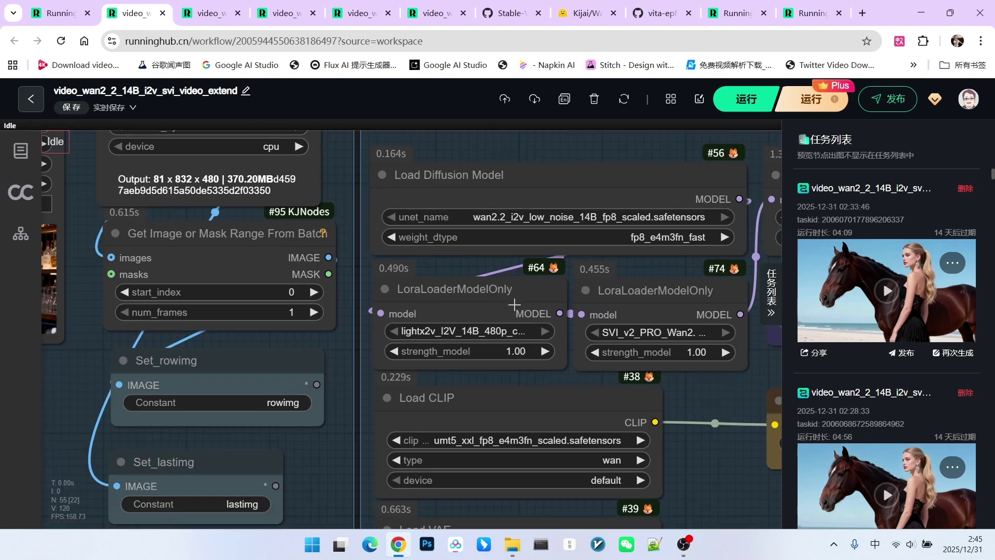
scroll(575, 311, "up", 3)
left_click_drag(575, 308, 758, 307)
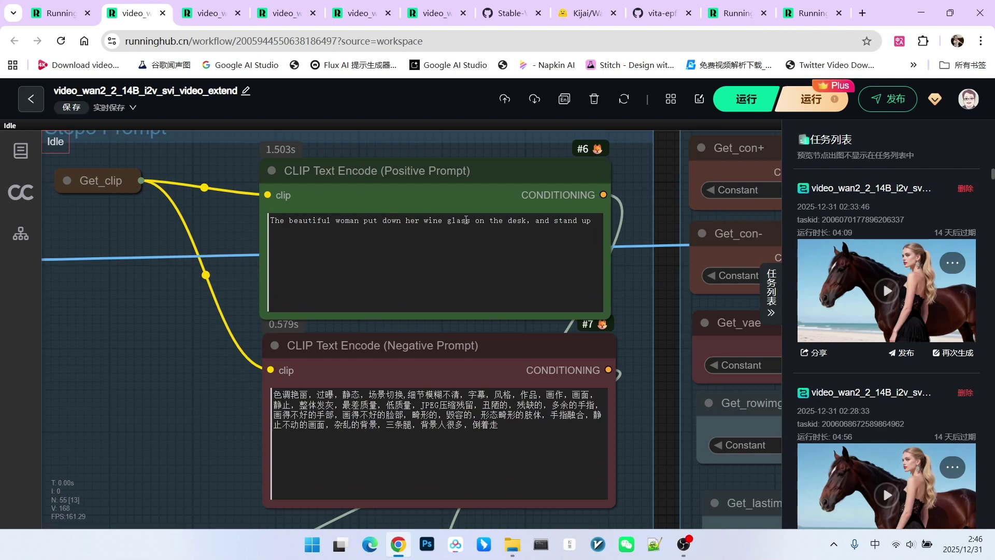
scroll(390, 227, "down", 5)
scroll(457, 262, "up", 5)
- Reposition the Wan Image To Video SVIPro node, compare with the svi2-4 workflow, and select node #124
left_click_drag(457, 261, 439, 159)
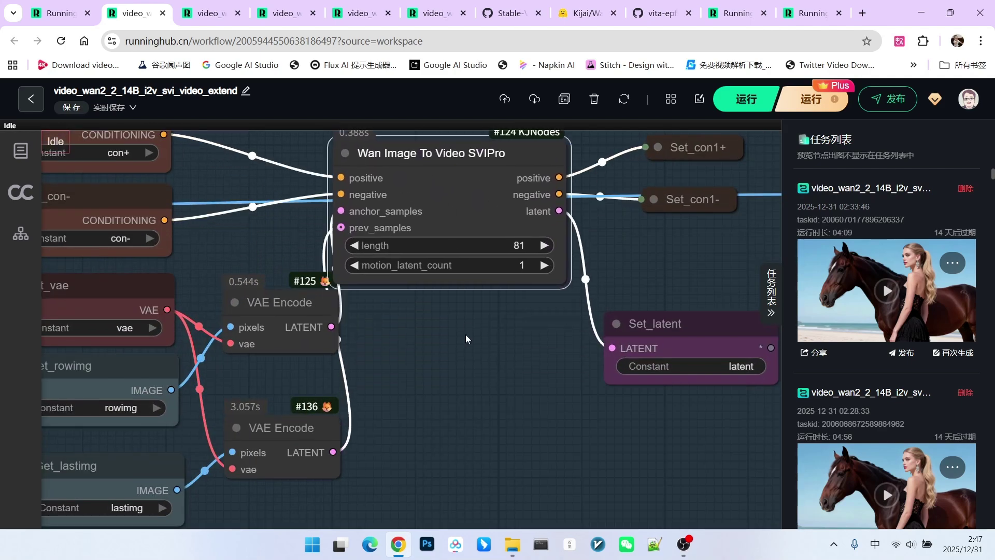
scroll(467, 335, "down", 5)
scroll(459, 233, "up", 2)
scroll(454, 218, "up", 2)
scroll(450, 201, "up", 1)
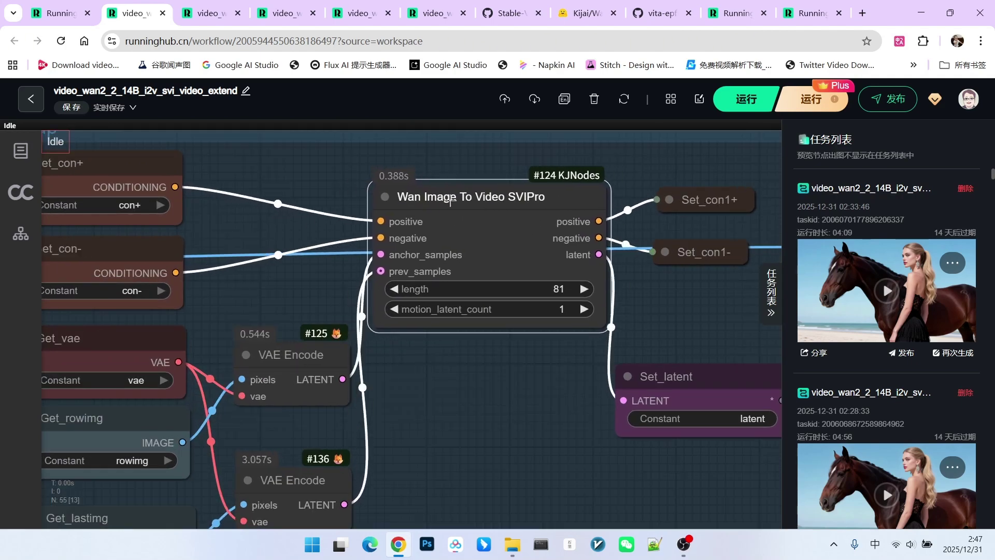
left_click(435, 13)
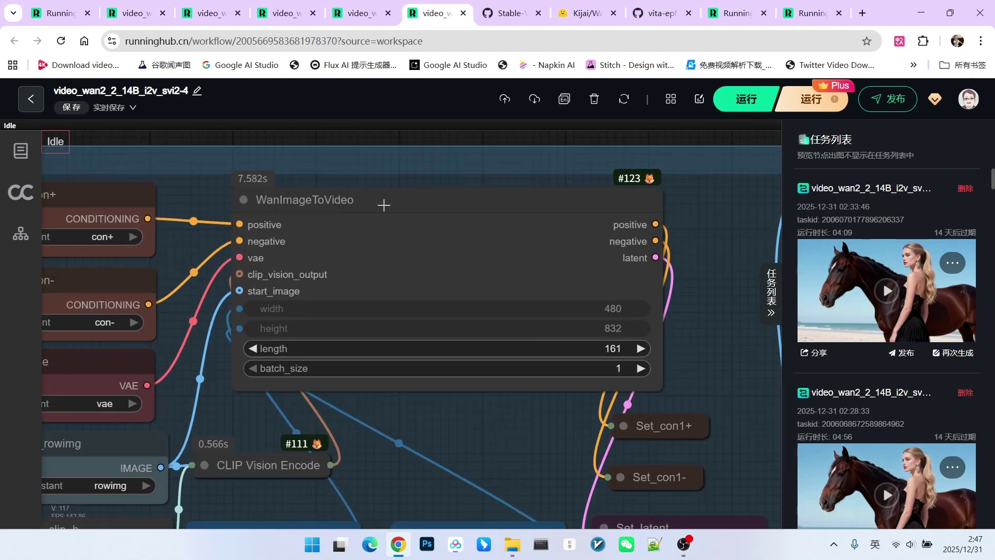
key("ctrl+2")
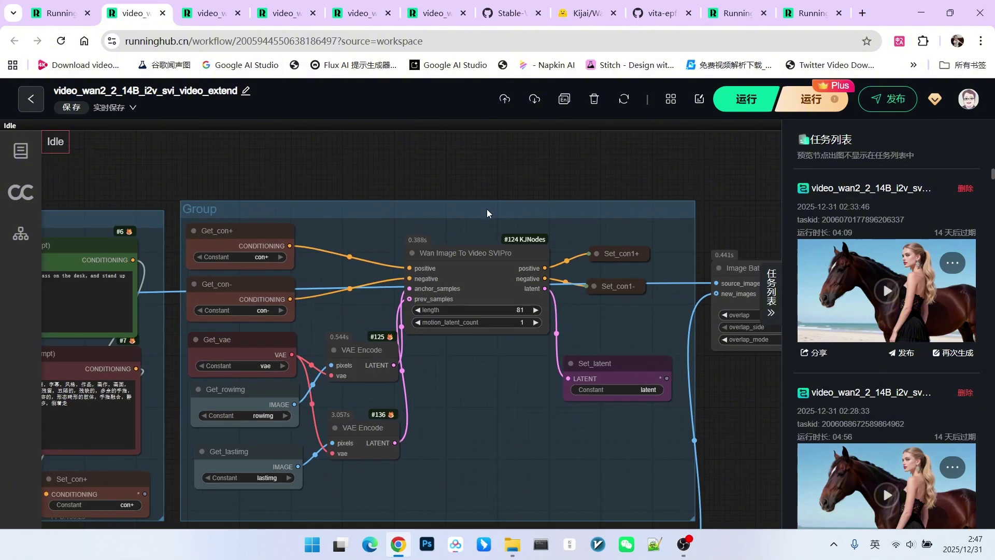
left_click(467, 257)
scroll(430, 211, "up", 2)
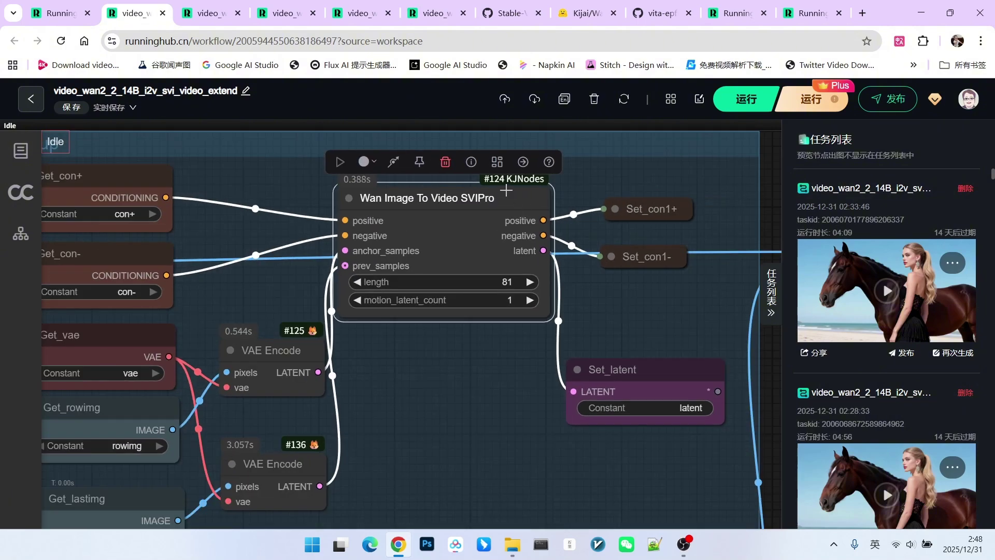
scroll(432, 169, "down", 2)
scroll(474, 204, "down", 1)
scroll(474, 204, "down", 1)
scroll(462, 249, "down", 1)
scroll(455, 249, "up", 1)
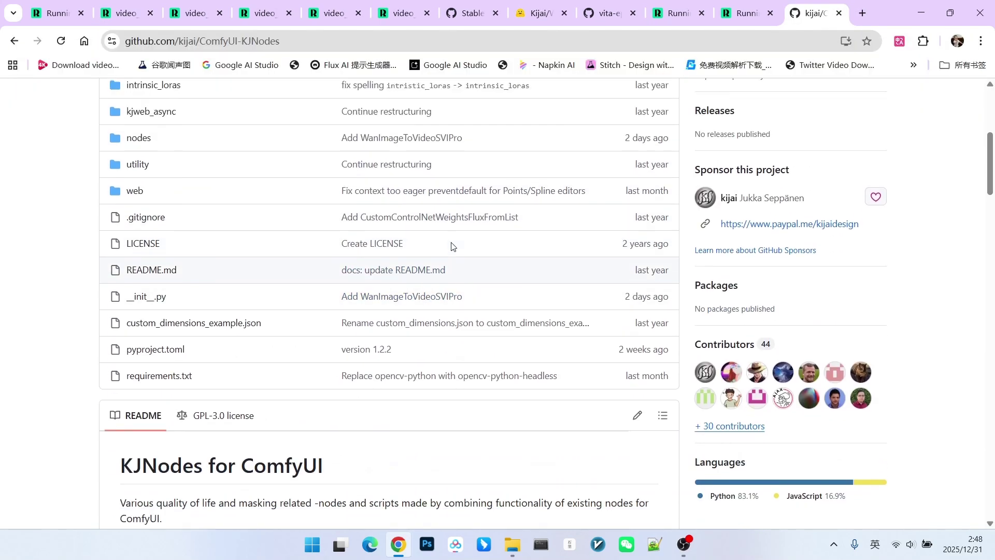
scroll(427, 226, "up", 3)
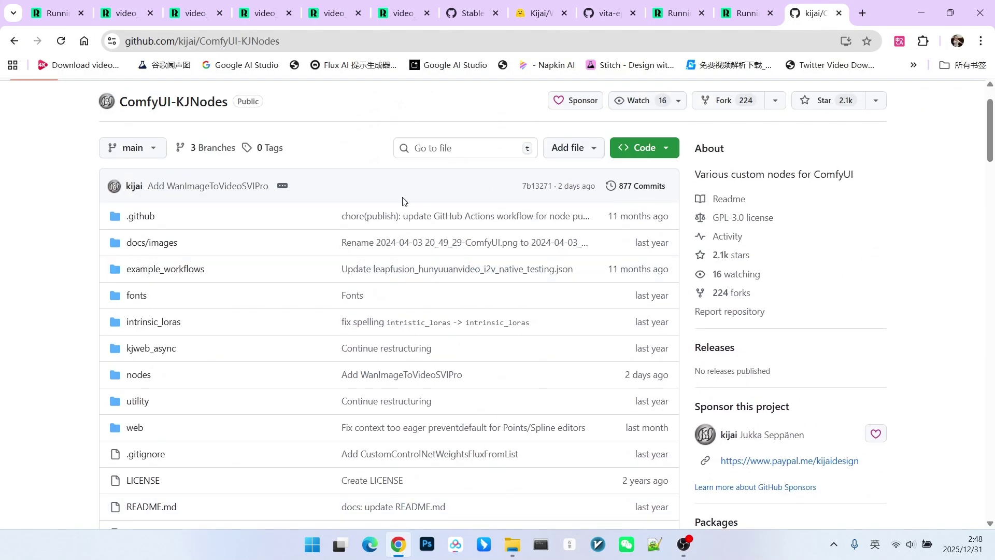
- Move VAE Encode #125 up beside the Wan Image To Video SVIPro node
left_click(119, 13)
left_click(408, 375)
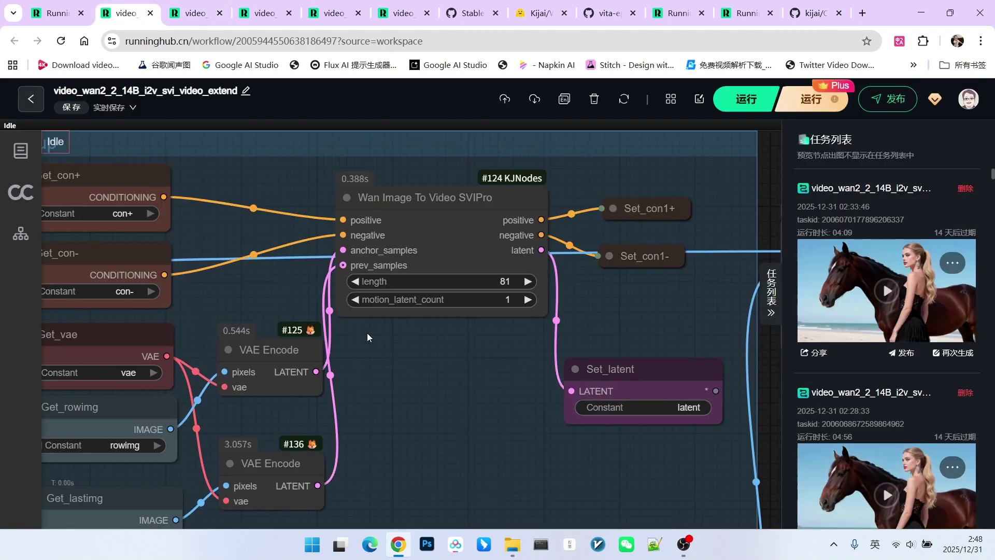
scroll(369, 332, "up", 2)
left_click_drag(397, 332, 416, 348)
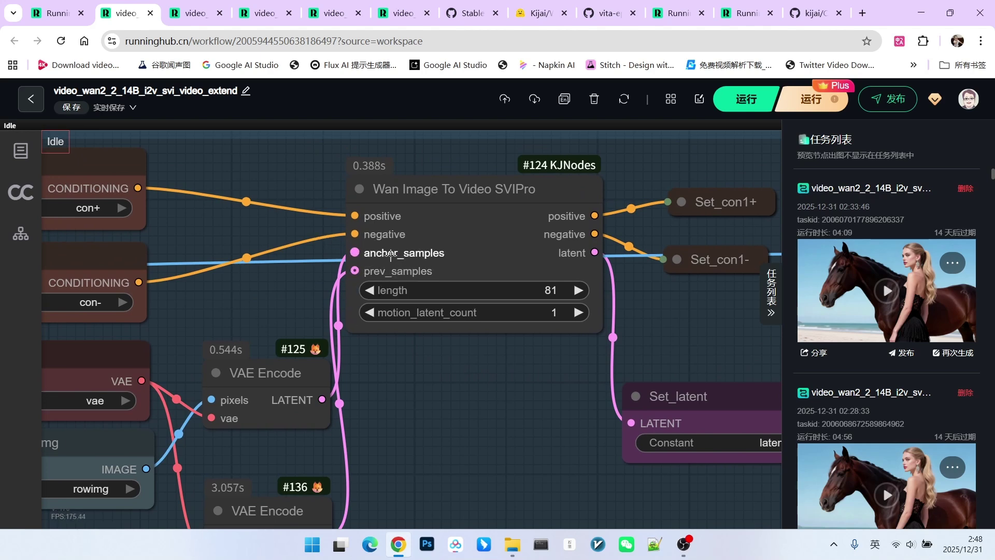
scroll(432, 255, "up", 1)
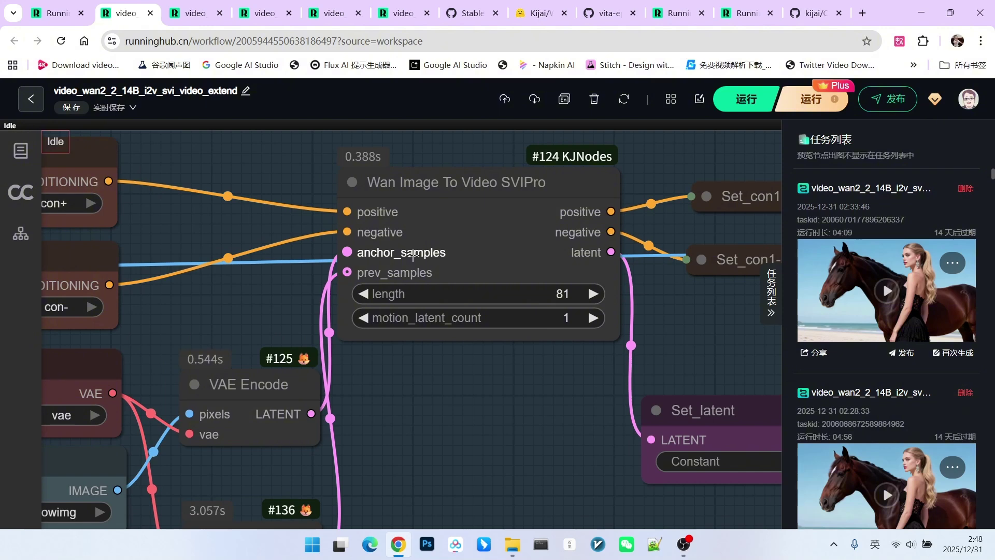
left_click_drag(249, 384, 215, 281)
scroll(347, 288, "down", 2)
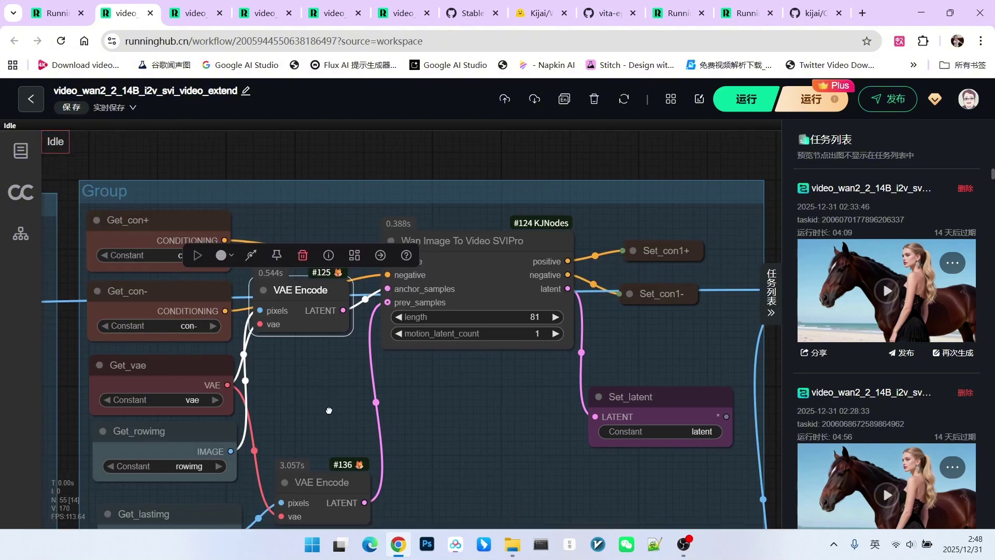
scroll(346, 288, "up", 1)
scroll(355, 338, "up", 2)
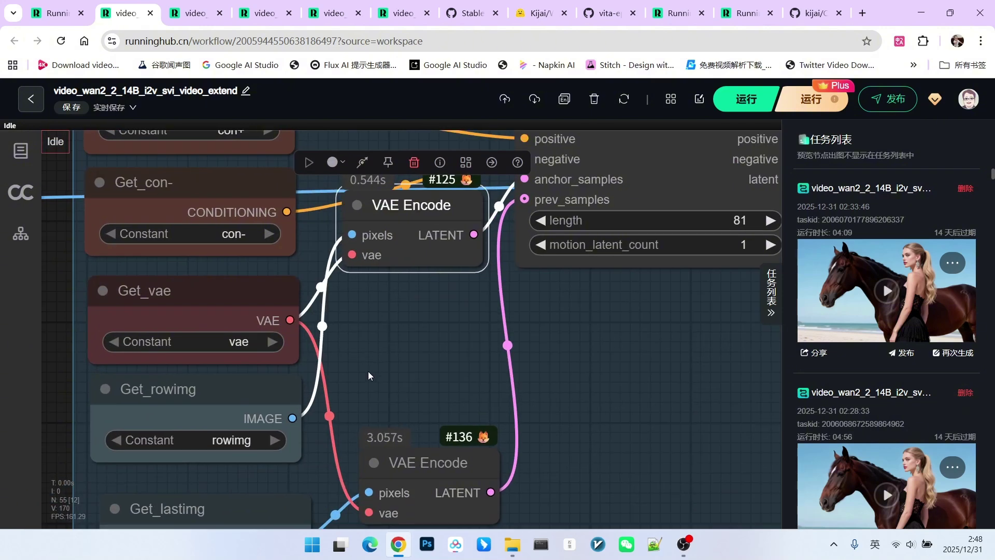
- Nudge VAE Encode #125 next to the anchor_samples input, then return to the SVI documentation
left_click(224, 389)
scroll(392, 337, "up", 1)
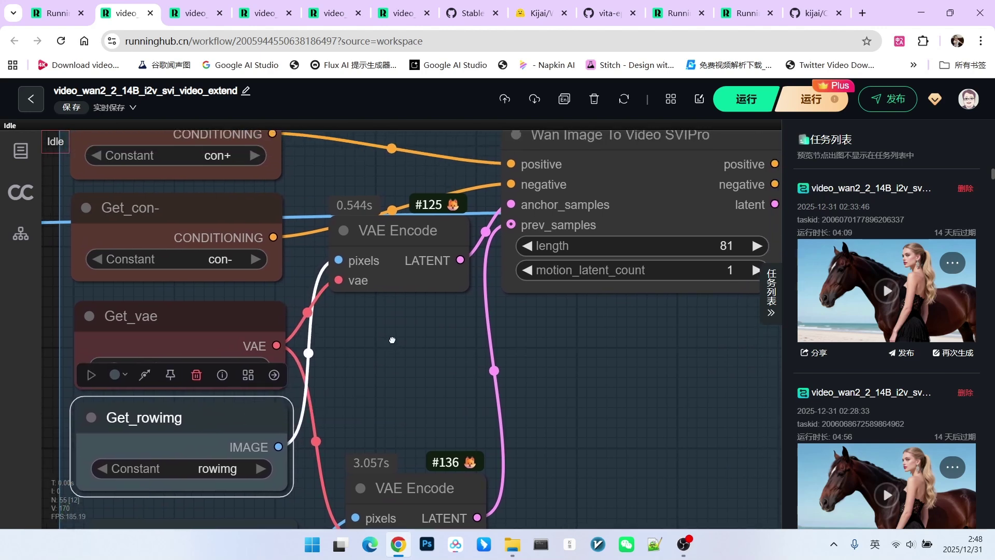
left_click(410, 236)
left_click_drag(410, 236, 397, 238)
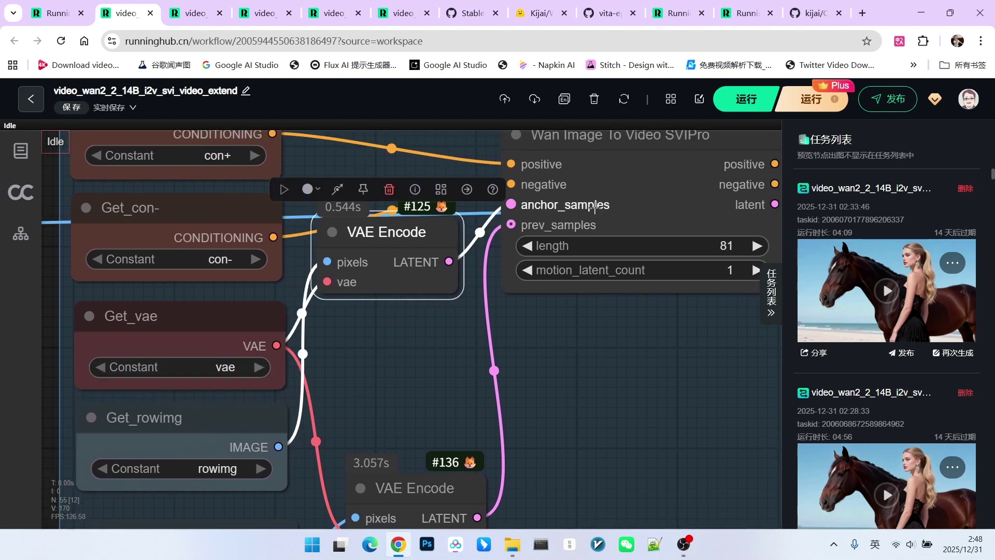
scroll(520, 212, "up", 2)
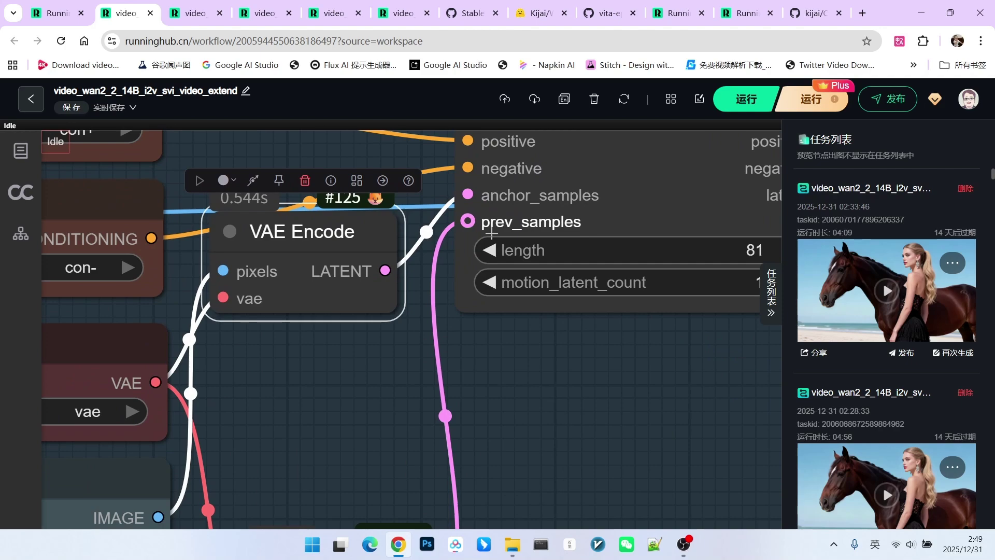
scroll(532, 223, "down", 1)
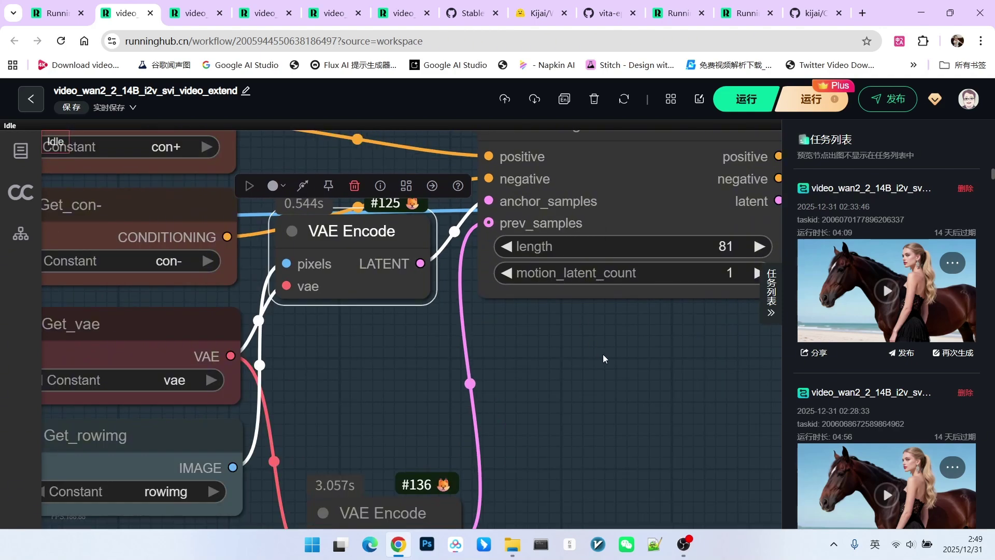
key("ctrl+7")
scroll(450, 300, "down", 3)
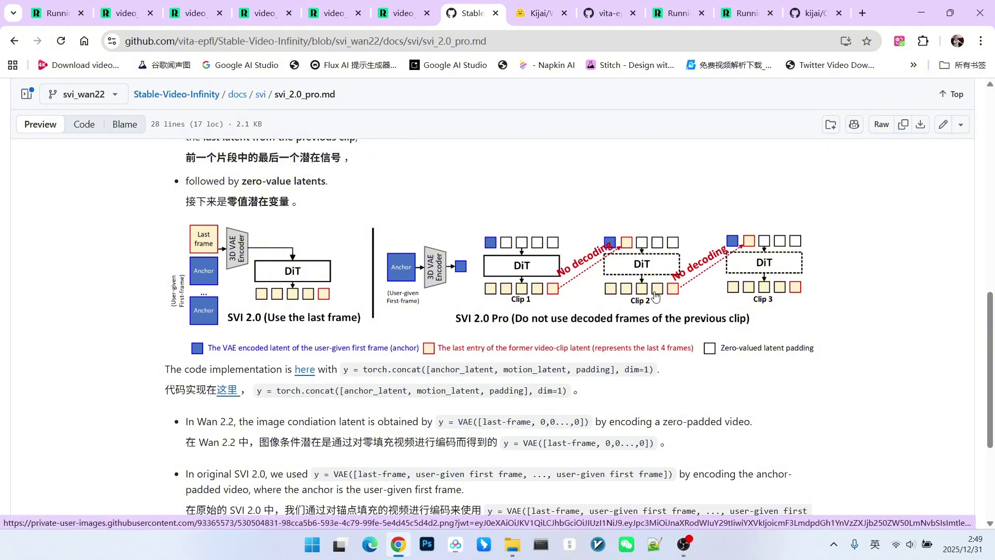
- Return to the extend workflow's encoding group, selecting VAE Encode #136 and then Set_con1+
key("ctrl+2")
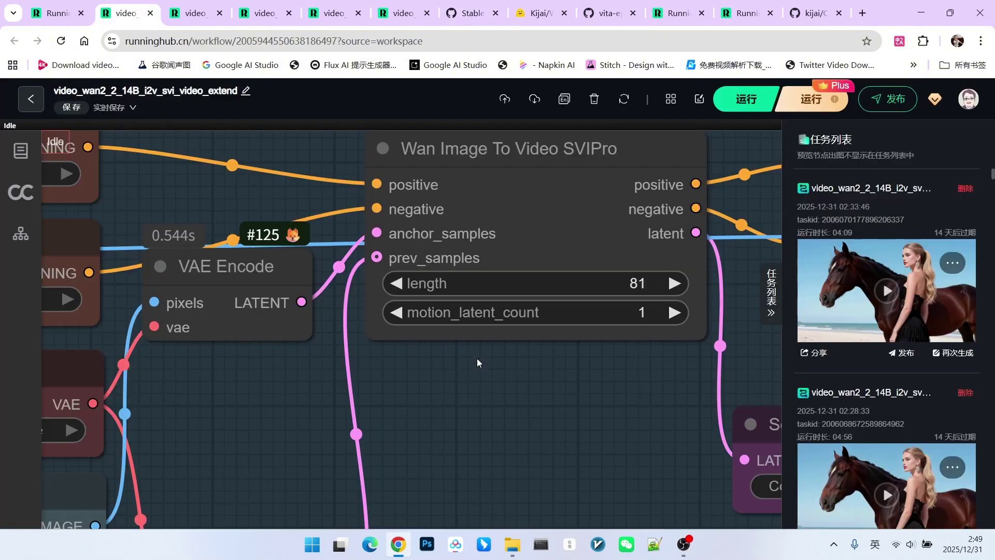
scroll(476, 377, "down", 2)
scroll(415, 337, "down", 2)
left_click_drag(415, 337, 416, 273)
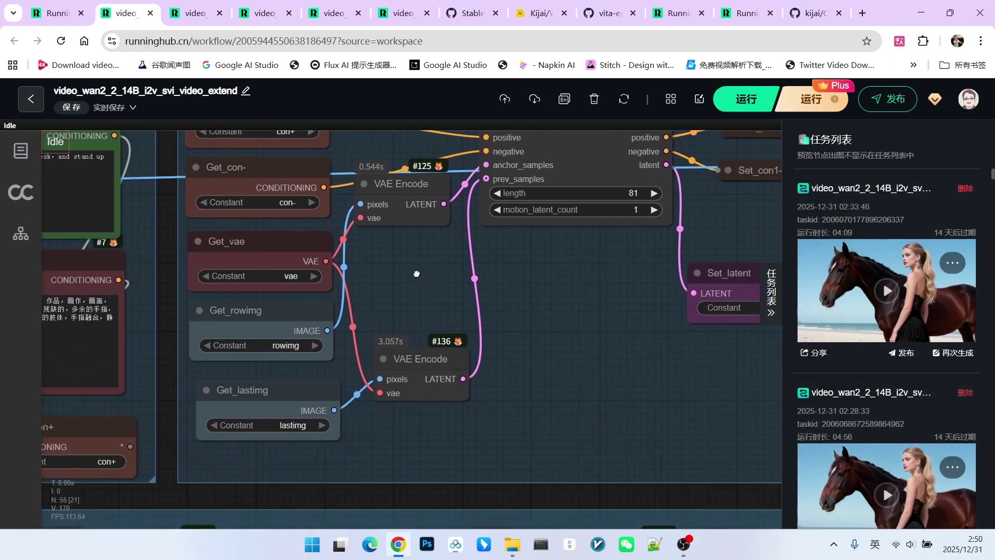
left_click(420, 360)
scroll(392, 242, "down", 1)
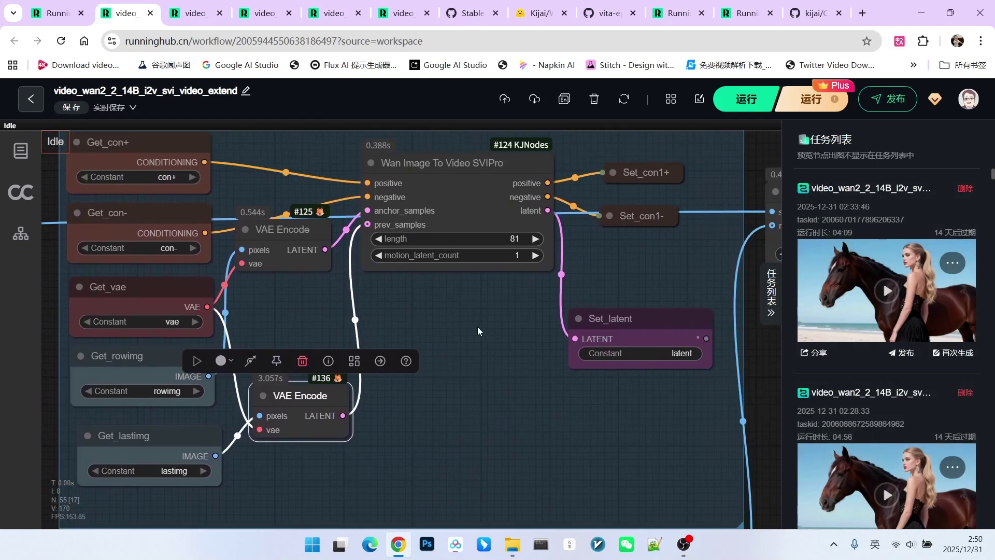
scroll(515, 298, "up", 3)
scroll(511, 325, "up", 4)
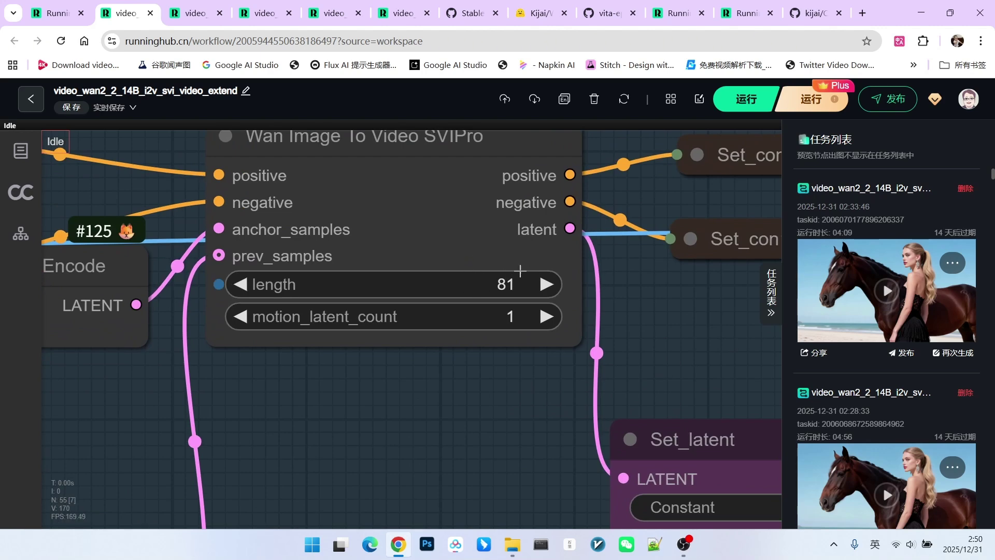
scroll(488, 269, "down", 1)
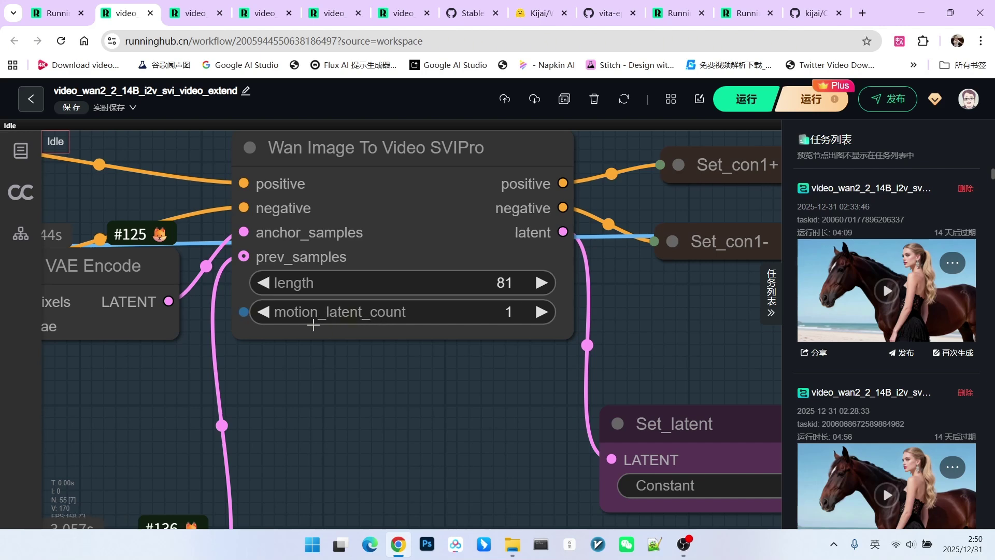
scroll(379, 324, "down", 2)
scroll(388, 330, "up", 3)
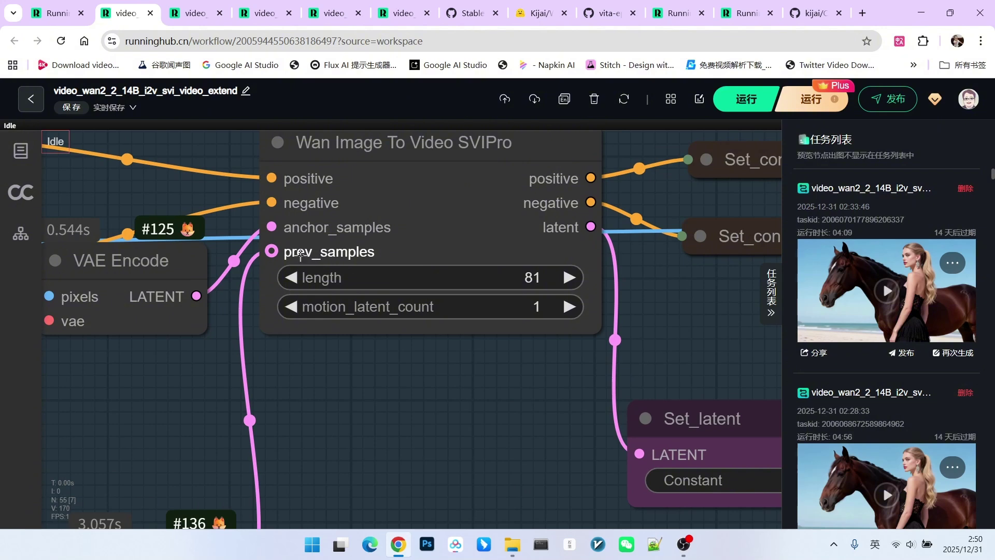
scroll(429, 257, "down", 3)
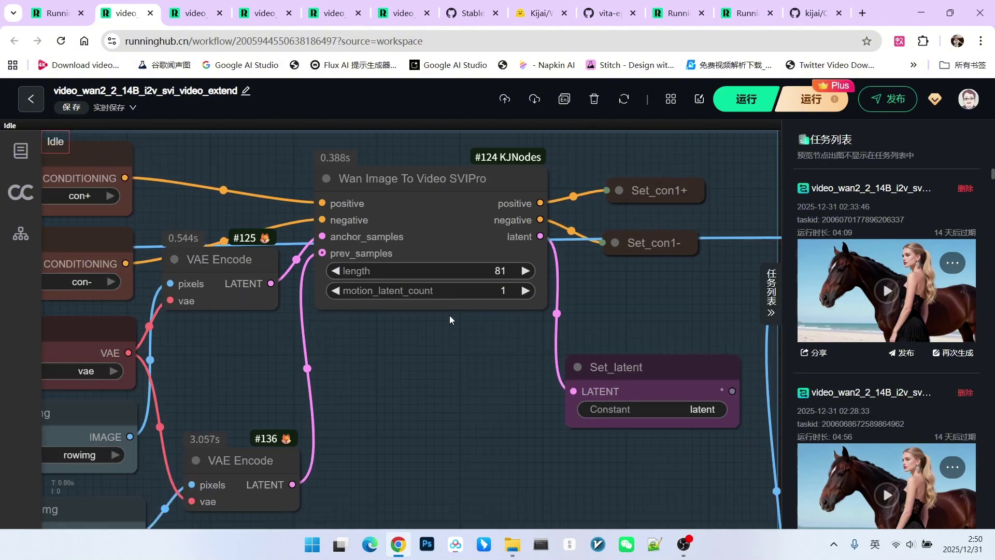
scroll(450, 319, "down", 3)
scroll(432, 330, "up", 4)
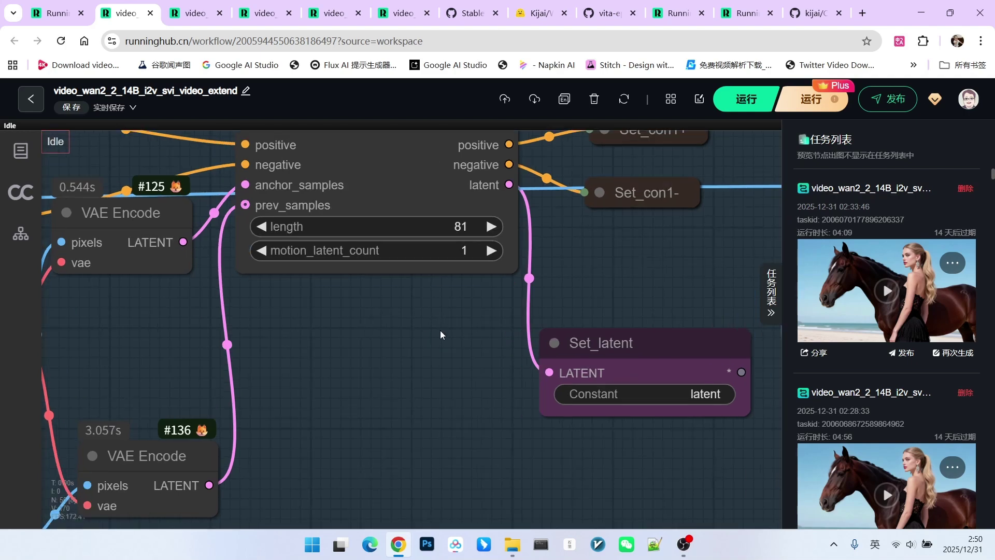
scroll(440, 330, "down", 3)
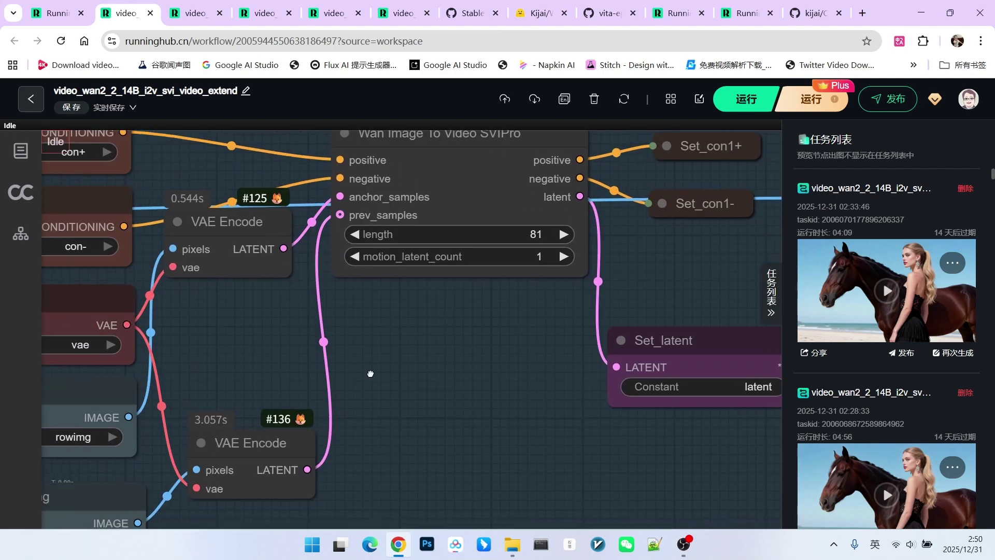
scroll(350, 412, "up", 2)
scroll(539, 328, "down", 1)
scroll(480, 305, "up", 3)
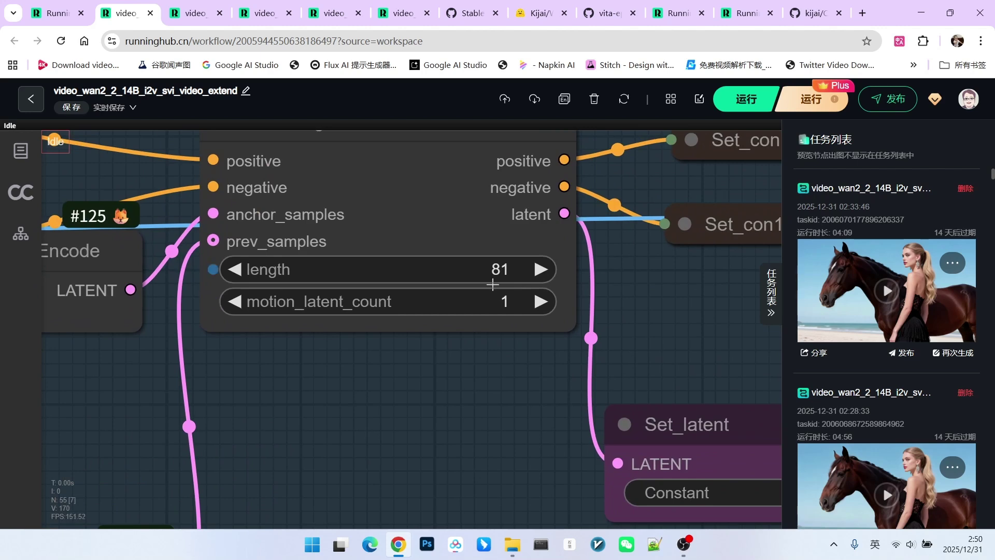
scroll(504, 348, "down", 4)
scroll(485, 359, "up", 1)
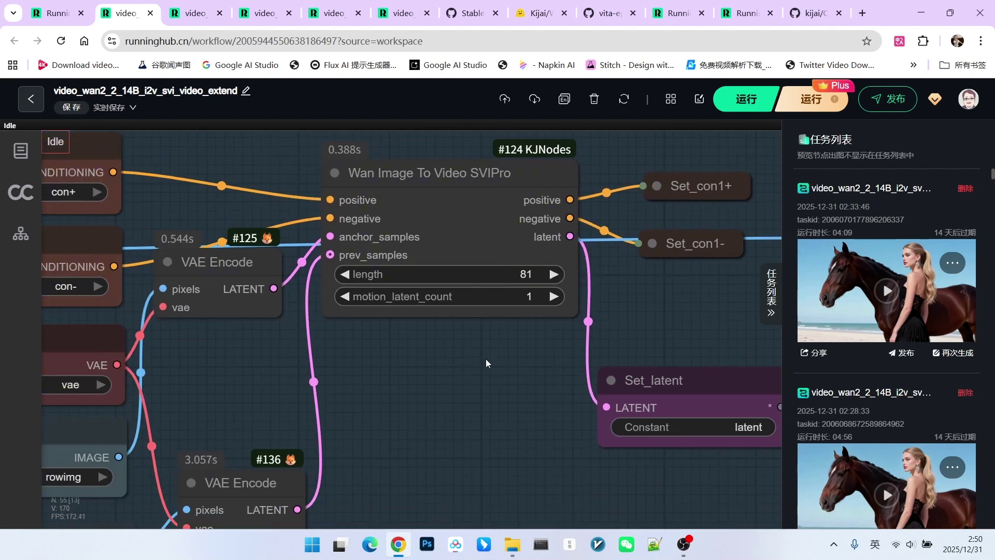
scroll(488, 343, "down", 4)
scroll(487, 343, "up", 2)
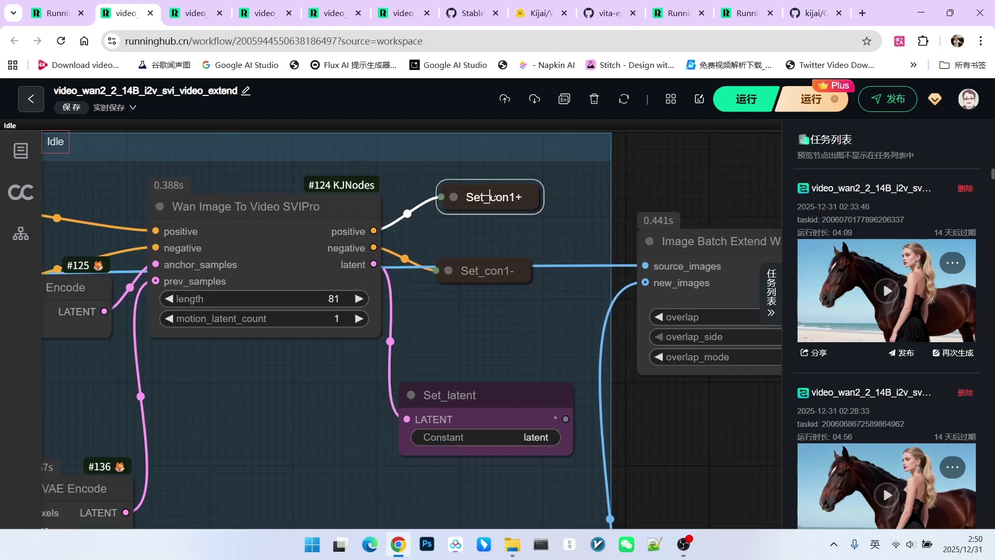
left_click(494, 261)
left_click_drag(469, 395, 466, 351)
scroll(710, 405, "down", 3)
left_click_drag(709, 404, 684, 233)
scroll(663, 372, "down", 2)
scroll(663, 371, "up", 4)
left_click_drag(600, 378, 306, 329)
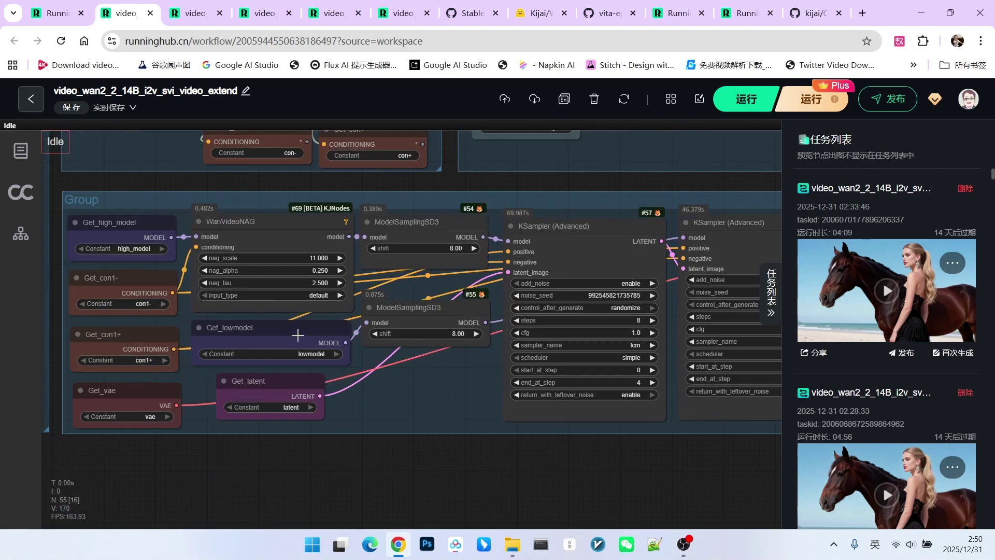
left_click_drag(552, 462, 471, 458)
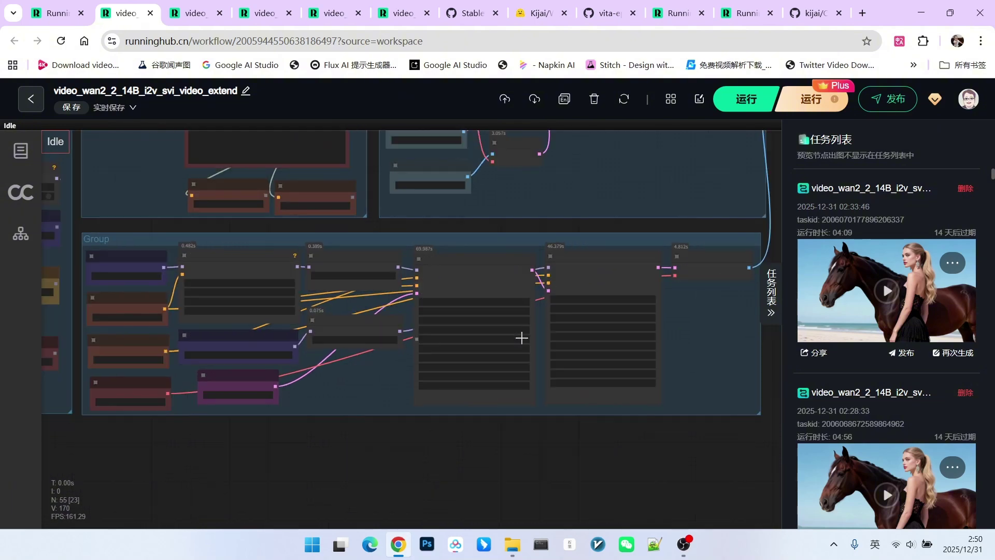
scroll(702, 338, "up", 2)
scroll(695, 210, "up", 2)
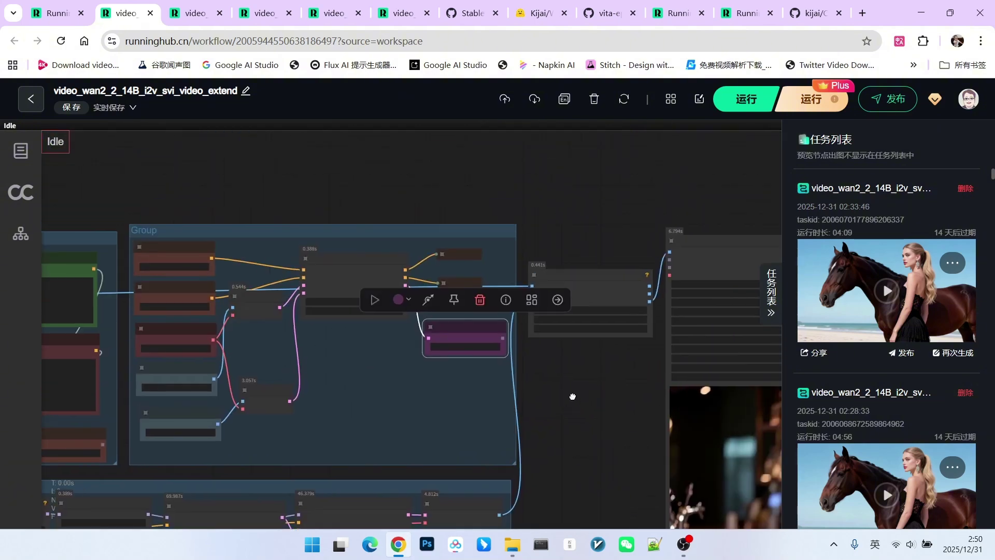
scroll(604, 347, "up", 2)
scroll(604, 343, "up", 2)
left_click_drag(562, 194, 562, 144)
scroll(575, 343, "down", 2)
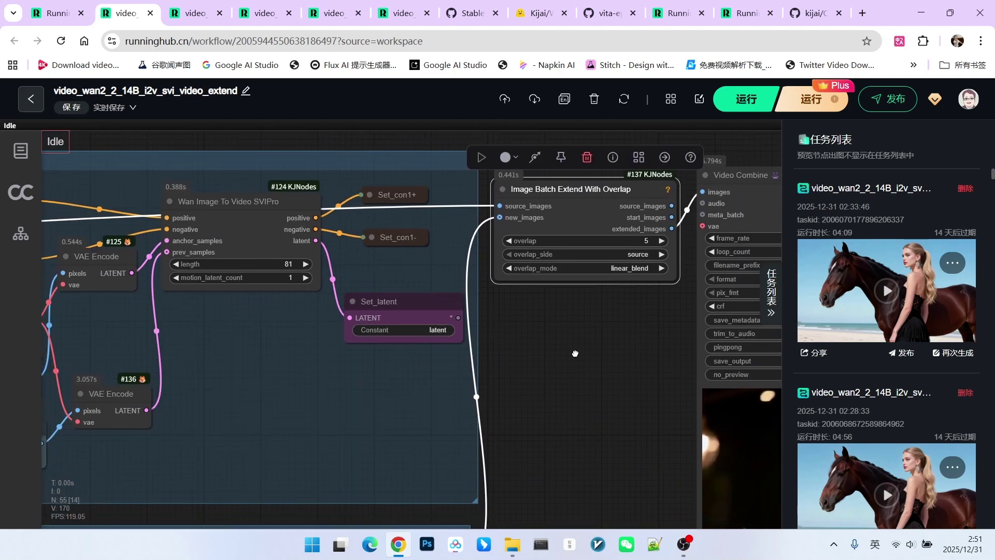
scroll(491, 224, "up", 1)
scroll(492, 225, "up", 2)
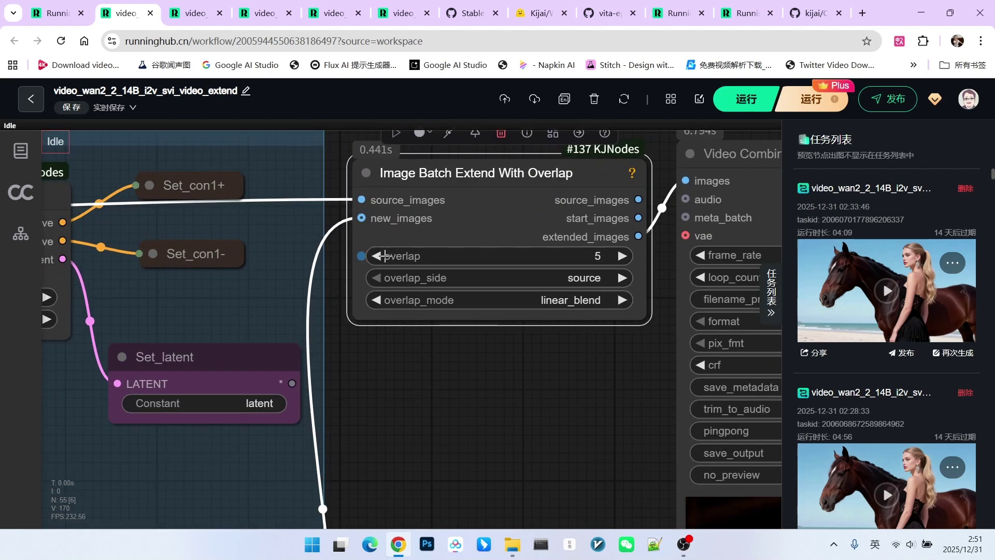
scroll(427, 254, "down", 1)
scroll(416, 251, "down", 1)
scroll(405, 248, "down", 1)
scroll(436, 261, "down", 2)
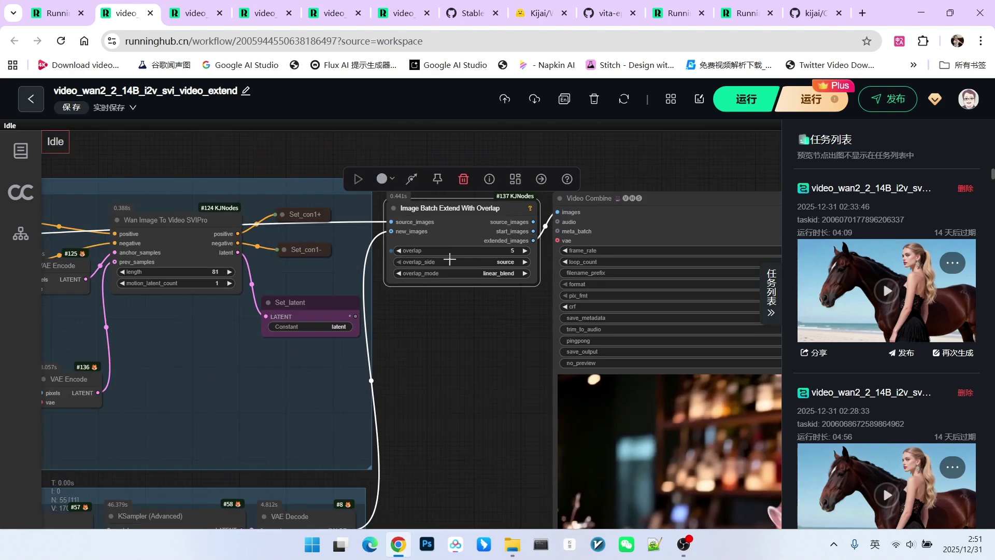
scroll(466, 284, "down", 1)
scroll(478, 295, "up", 1)
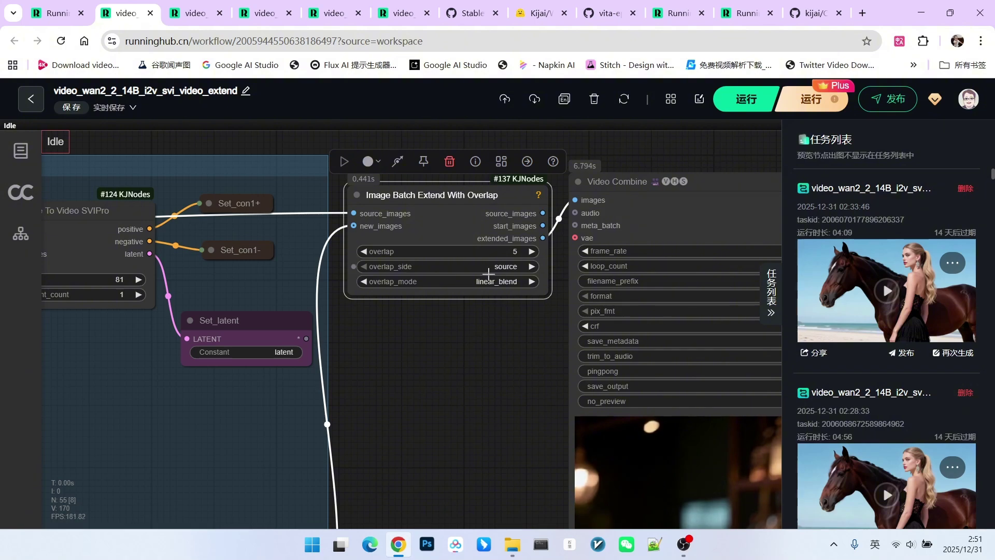
scroll(475, 374, "up", 2)
scroll(360, 312, "up", 1)
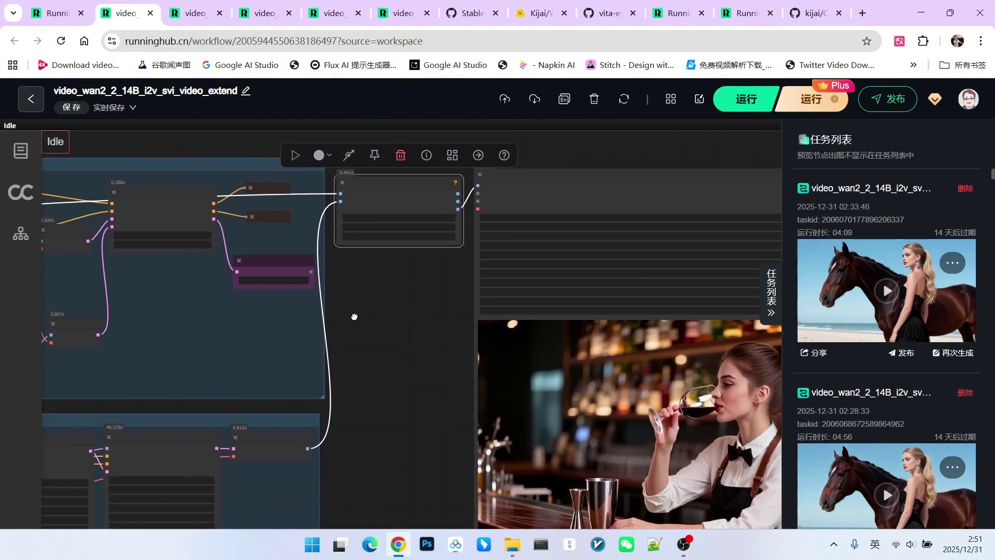
scroll(542, 260, "up", 2)
scroll(543, 260, "down", 1)
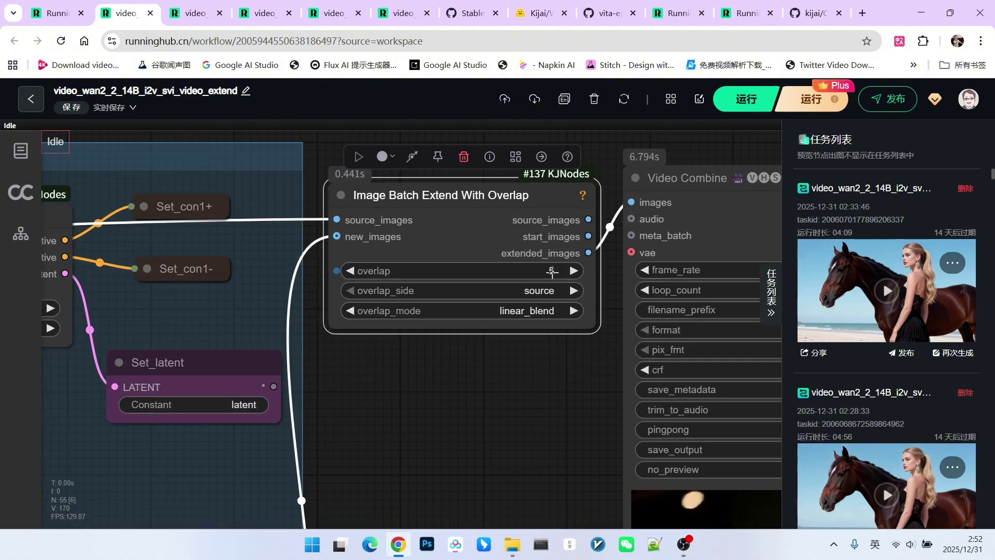
scroll(560, 280, "down", 3)
scroll(575, 340, "up", 1)
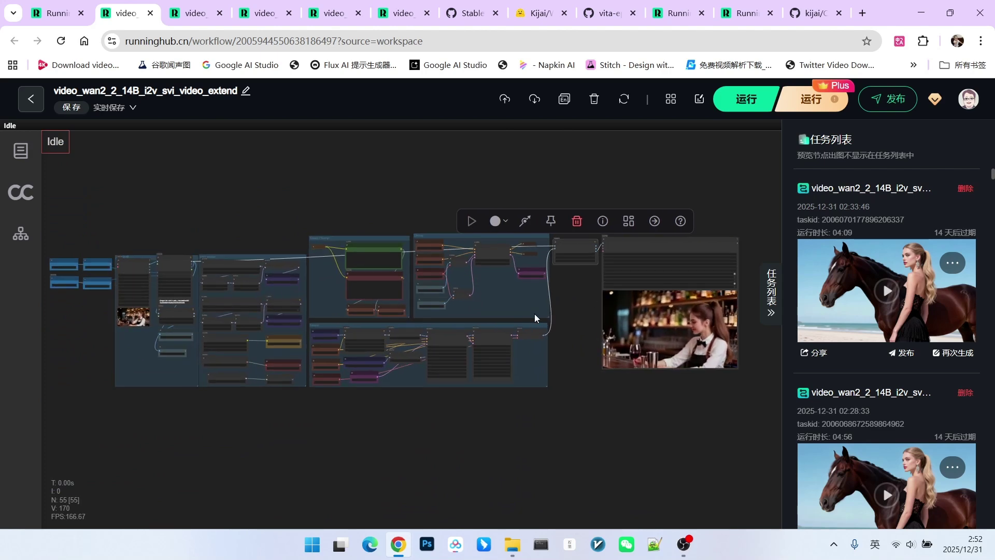
scroll(534, 312, "up", 5)
scroll(505, 322, "down", 2)
scroll(504, 321, "up", 5)
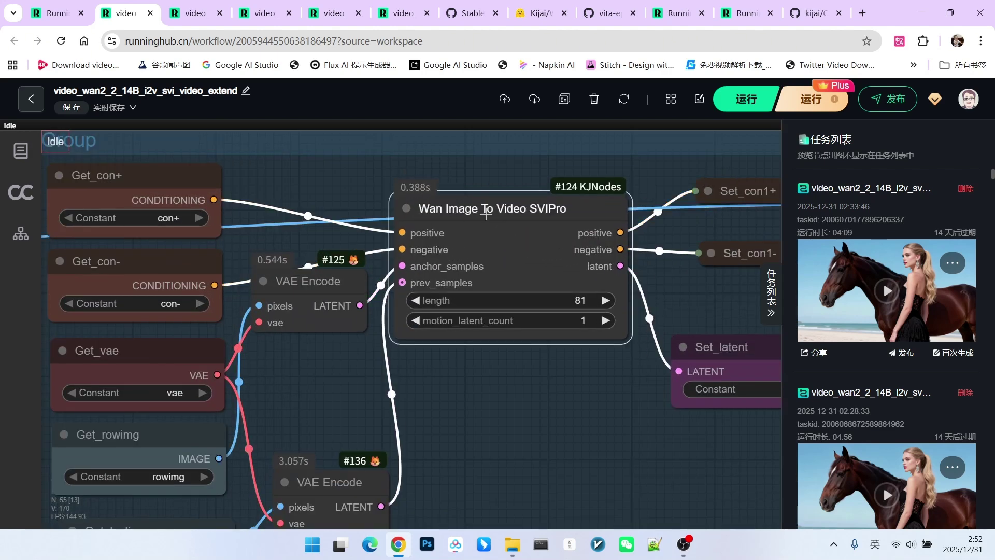
- Switch to the svi_pro_full workflow and select its Resize Image v2 node (832×480)
key("ctrl+Tab")
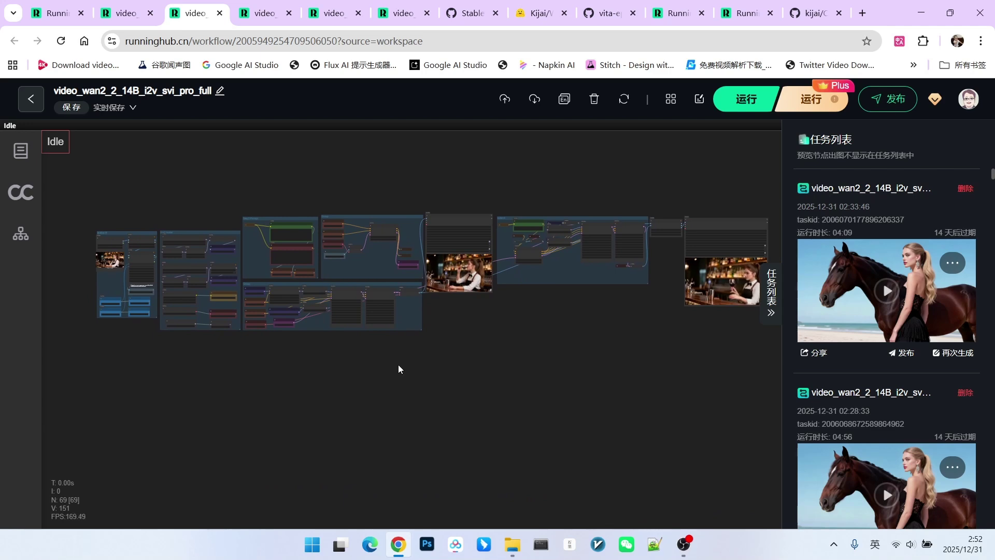
scroll(377, 359, "up", 2)
scroll(349, 350, "down", 1)
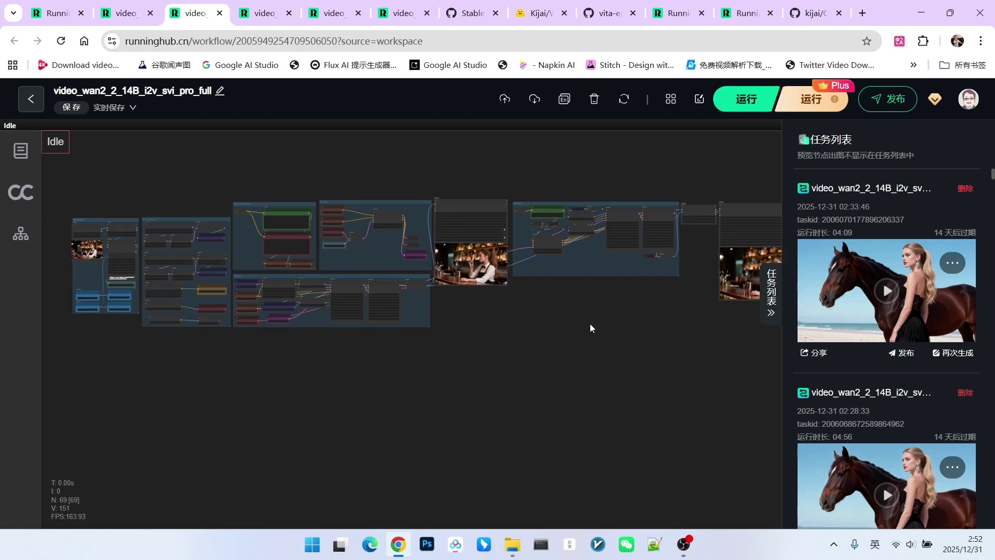
scroll(400, 291, "up", 1)
scroll(394, 304, "up", 1)
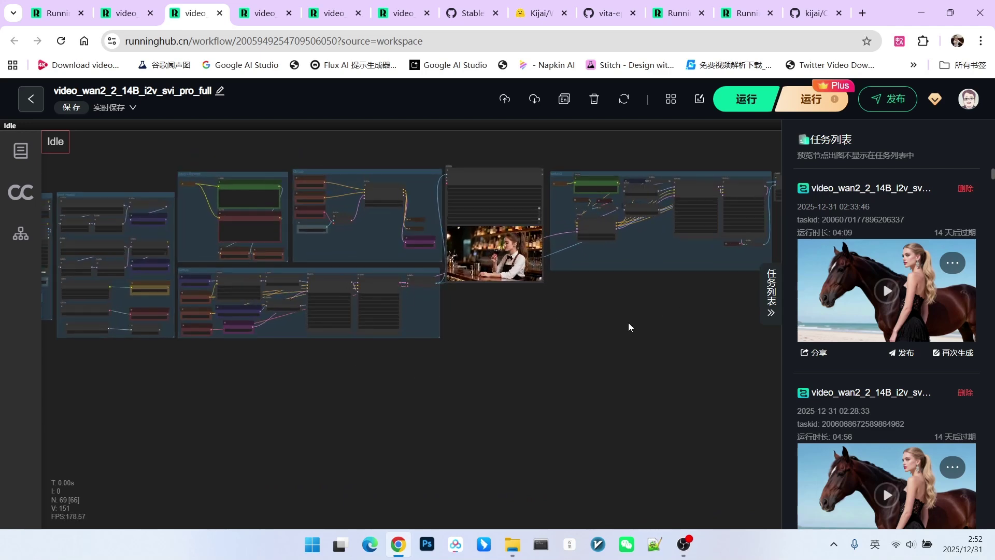
scroll(626, 317, "down", 2)
scroll(308, 368, "left", 2)
scroll(271, 265, "up", 5)
scroll(270, 264, "up", 5)
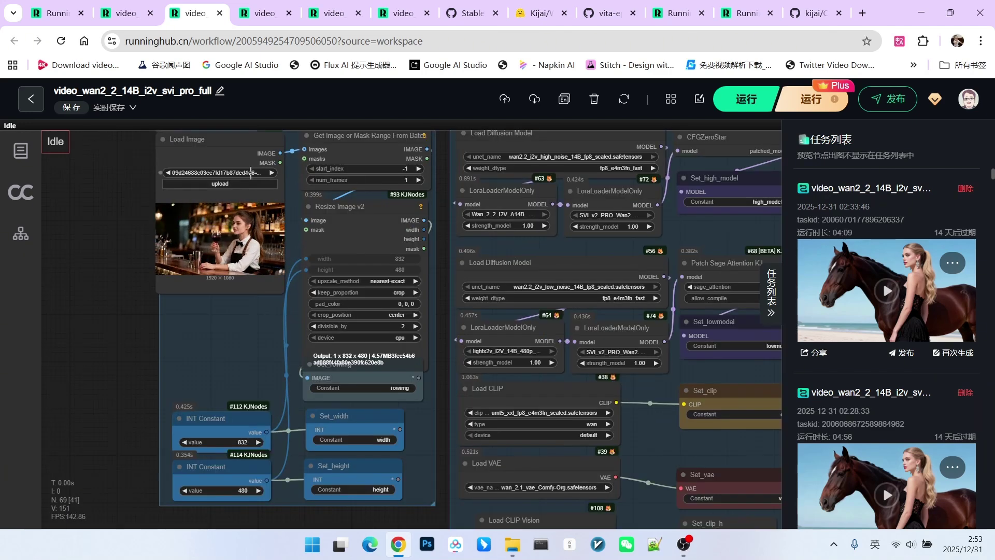
left_click_drag(214, 151, 223, 152)
left_click(334, 209)
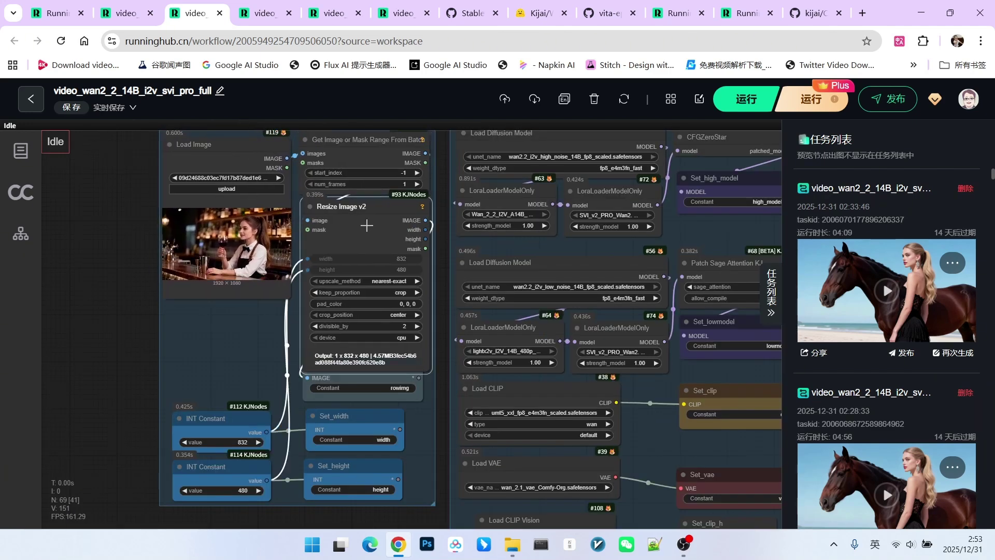
scroll(200, 367, "up", 1)
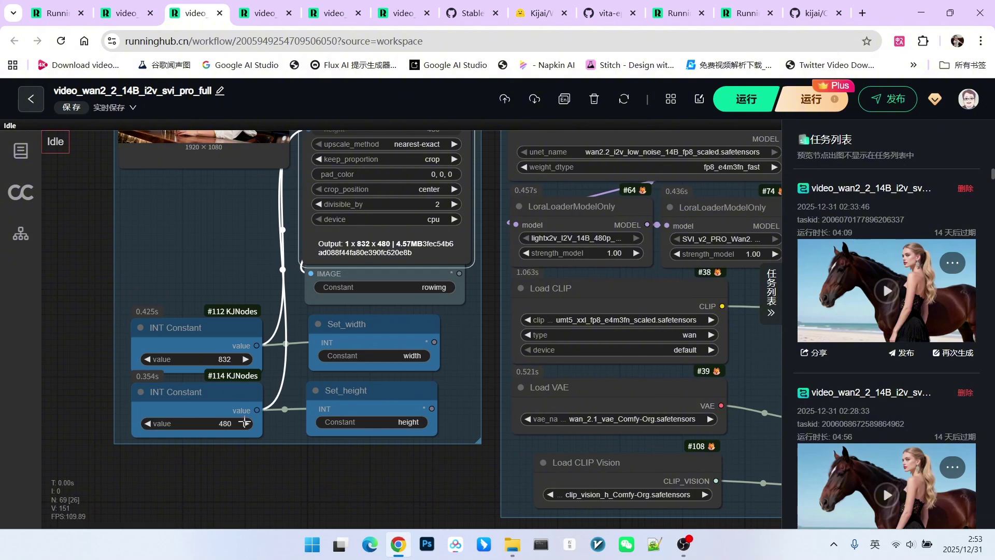
scroll(244, 421, "down", 2)
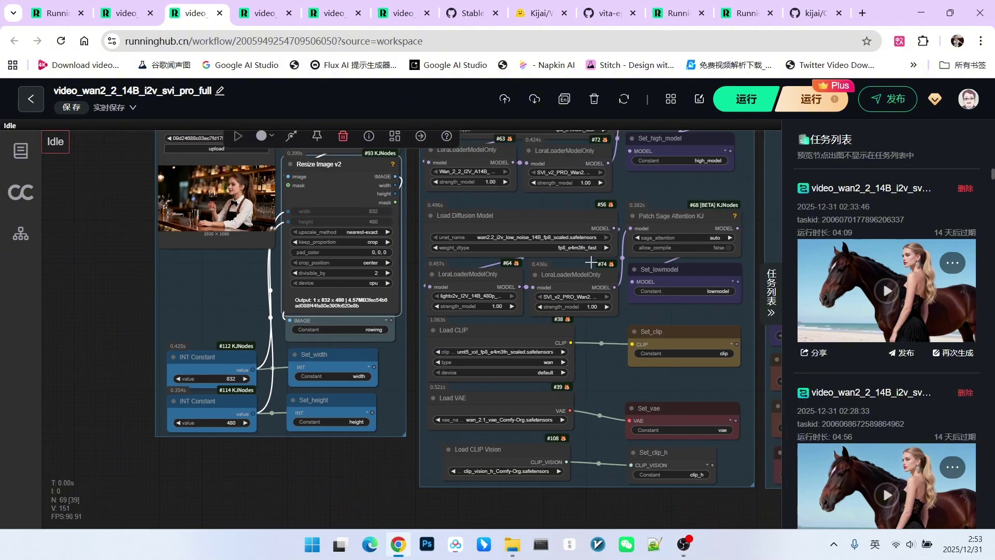
scroll(497, 314, "down", 2)
scroll(319, 482, "up", 2)
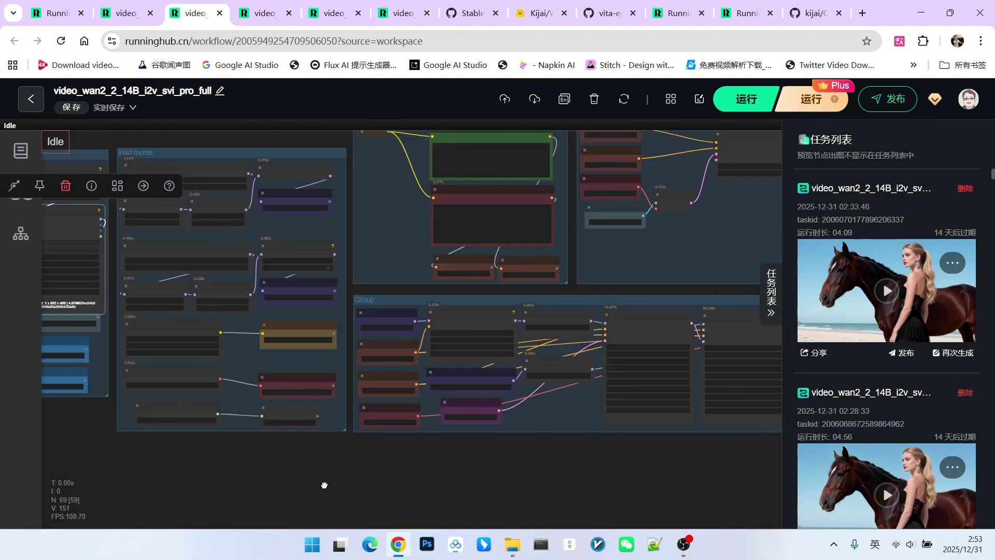
scroll(238, 204, "up", 5)
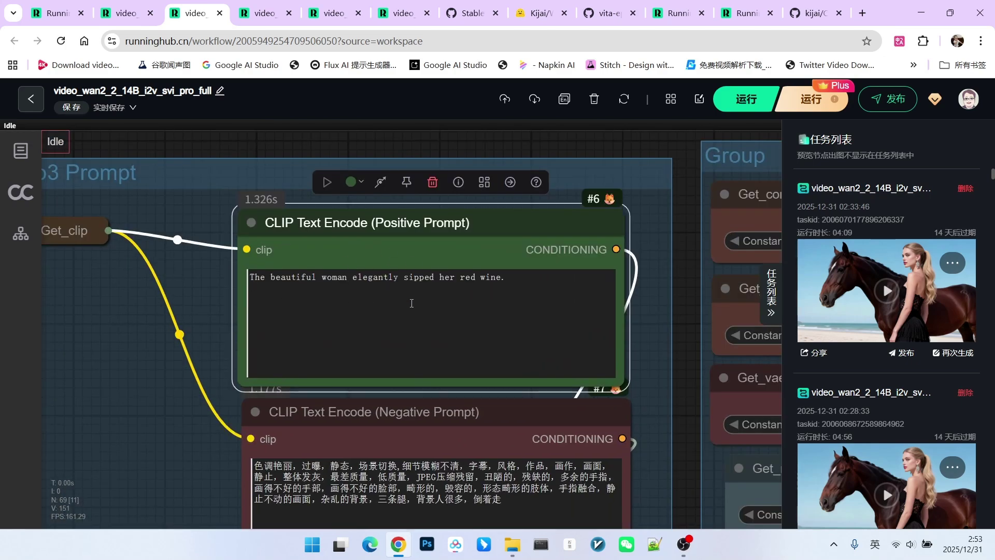
scroll(177, 264, "down", 5)
scroll(604, 240, "up", 3)
- Select Set_con1- and move Set_latent up beside the Wan Image To Video SVIPro node
left_click(627, 190)
left_click(618, 267)
left_click_drag(595, 393, 610, 345)
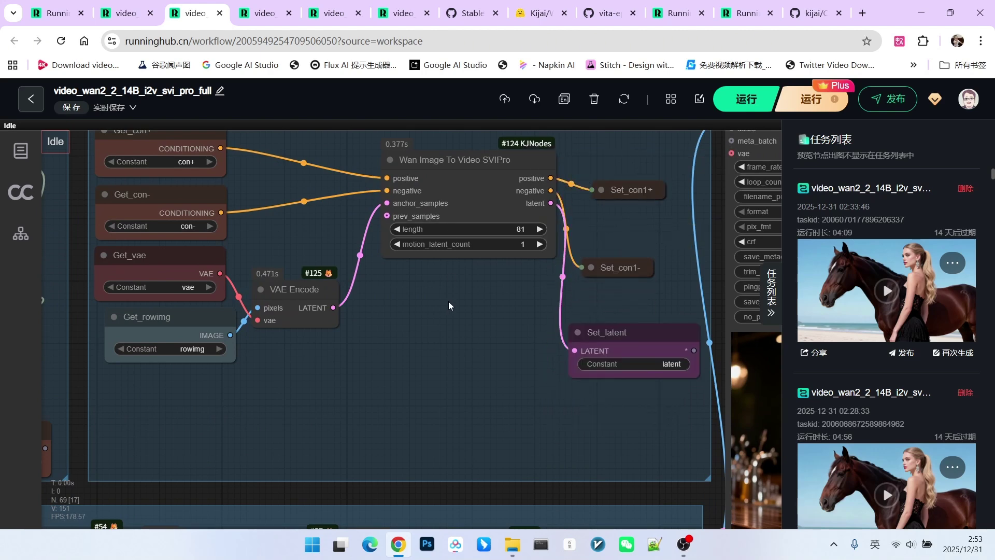
scroll(449, 301, "up", 1)
scroll(373, 249, "up", 2)
scroll(389, 244, "up", 1)
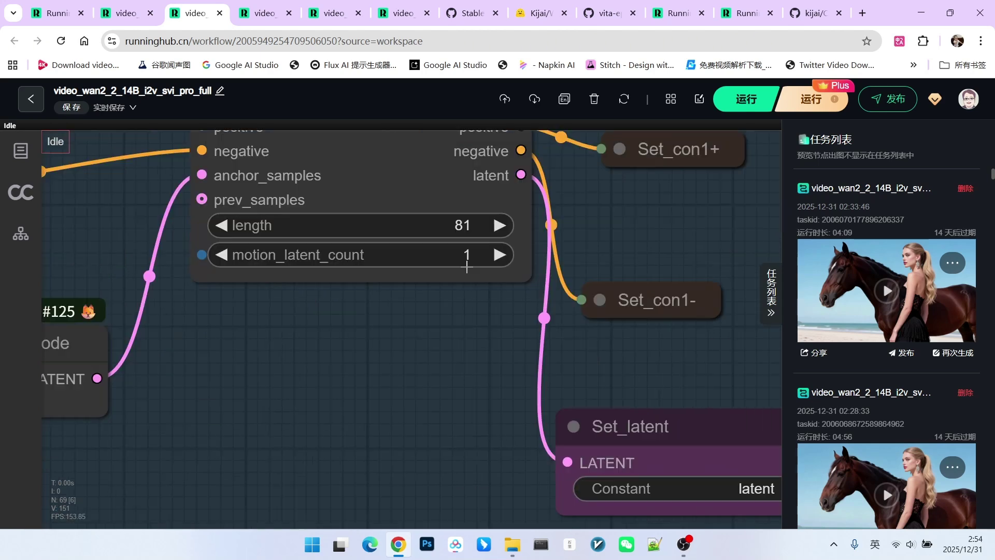
scroll(472, 259, "up", 3)
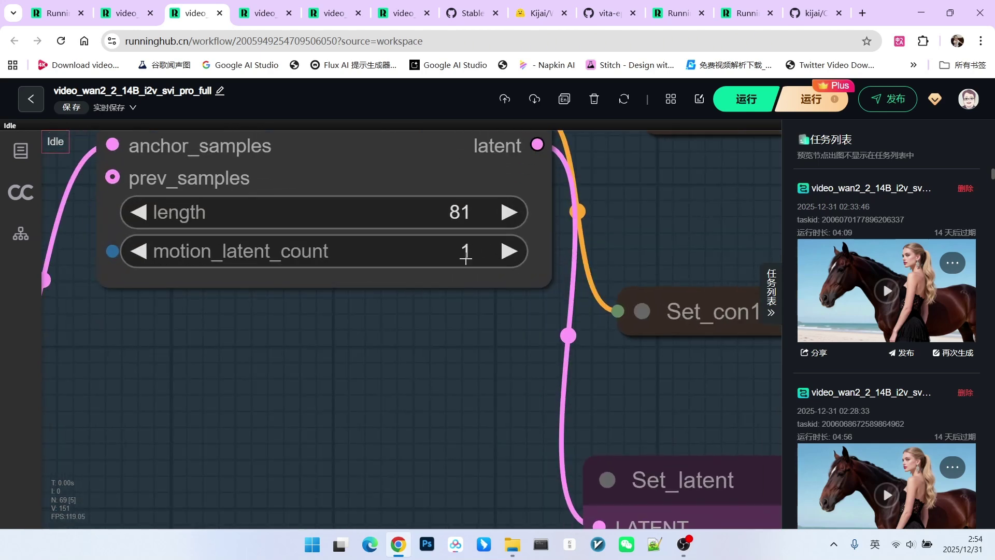
scroll(450, 276, "down", 3)
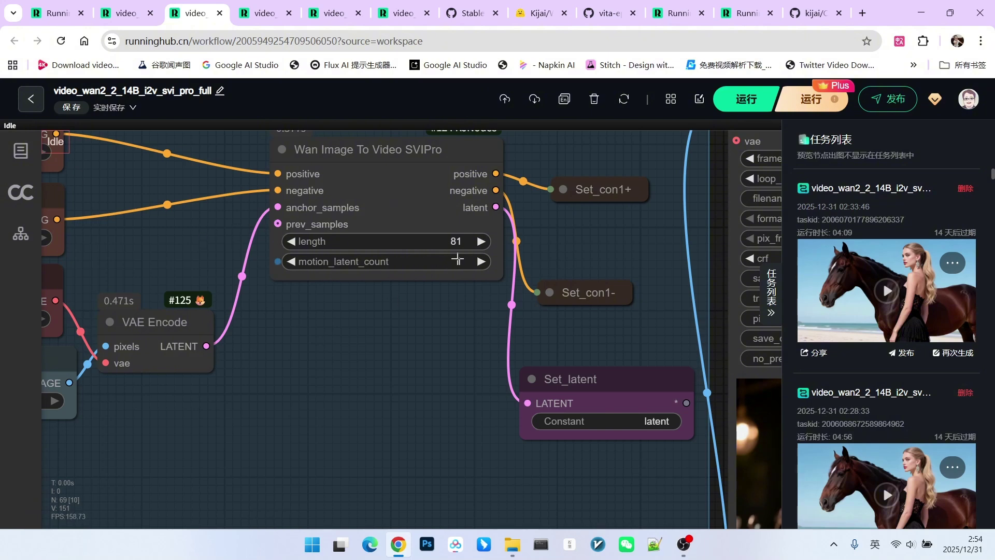
scroll(471, 263, "down", 5)
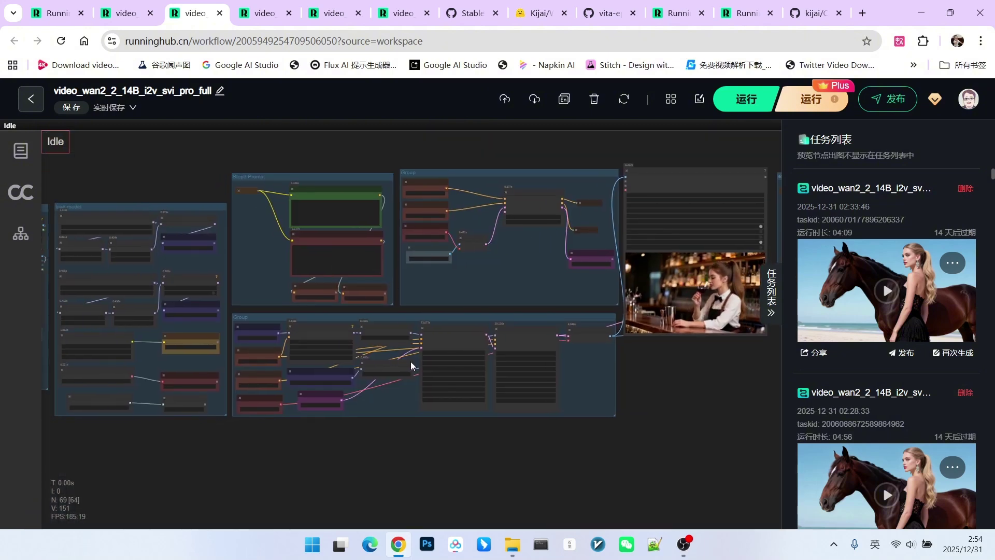
scroll(570, 403, "up", 3)
scroll(535, 363, "up", 2)
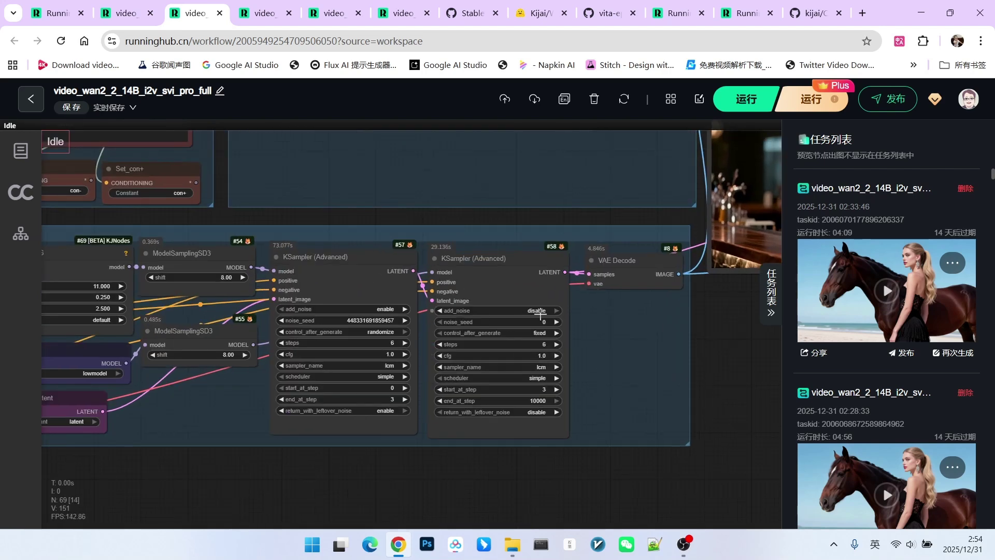
left_click_drag(667, 321, 350, 381)
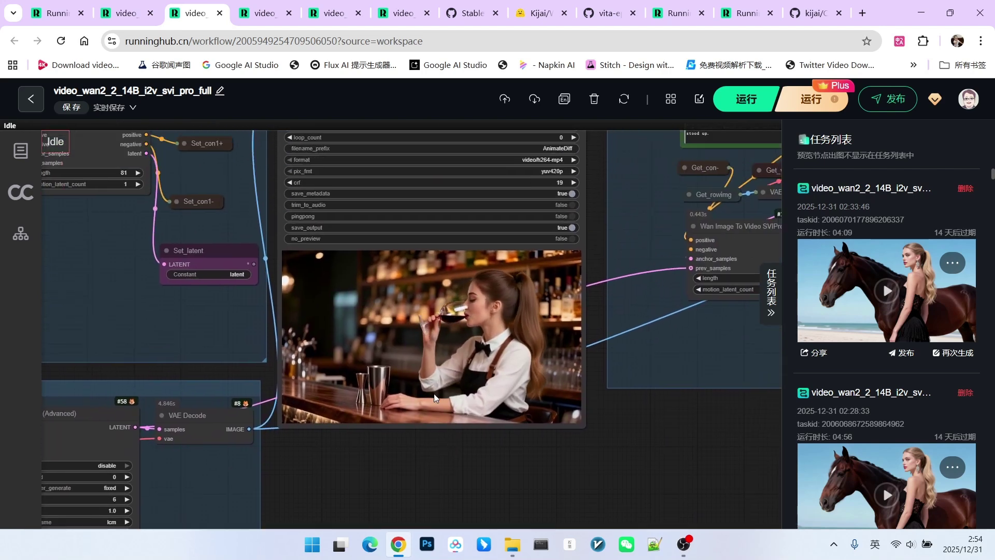
scroll(520, 332, "up", 1)
scroll(505, 314, "up", 1)
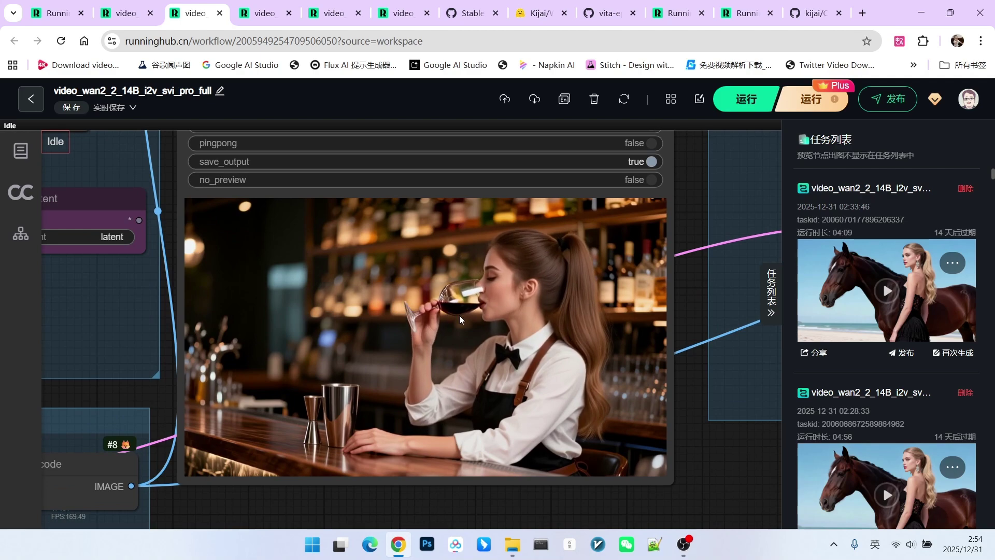
scroll(505, 278, "down", 3)
scroll(513, 269, "down", 3)
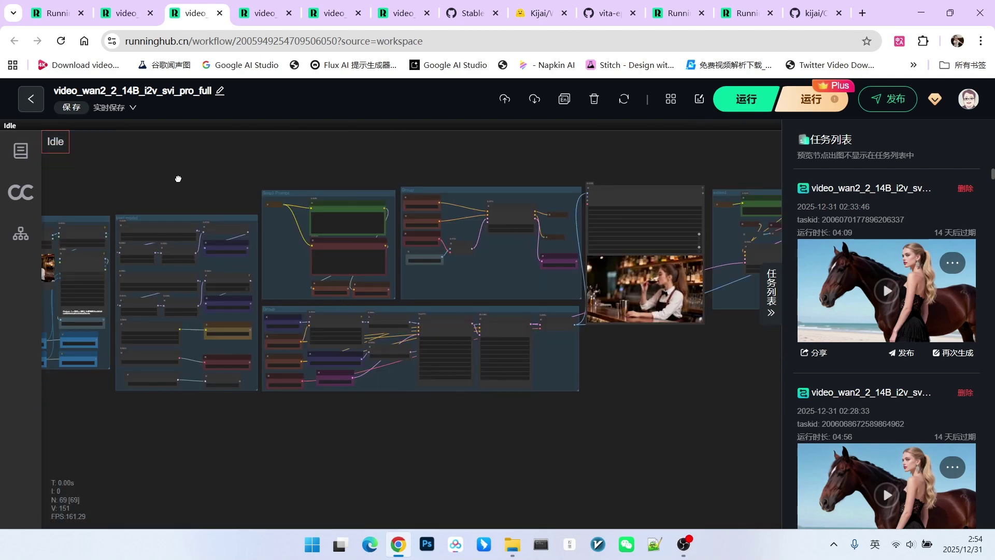
scroll(618, 400, "up", 1)
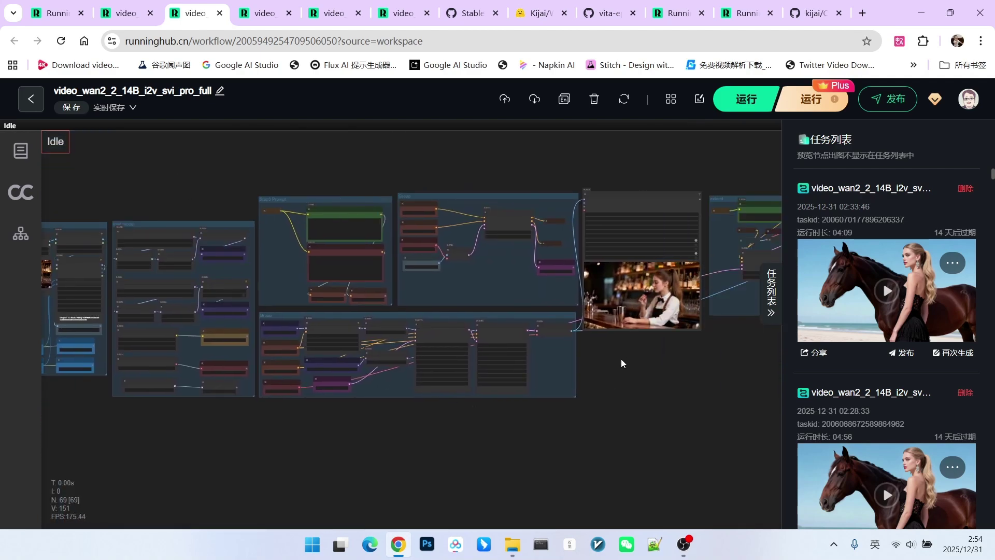
scroll(624, 388, "up", 1)
scroll(545, 327, "up", 2)
scroll(492, 279, "up", 1)
scroll(489, 290, "up", 2)
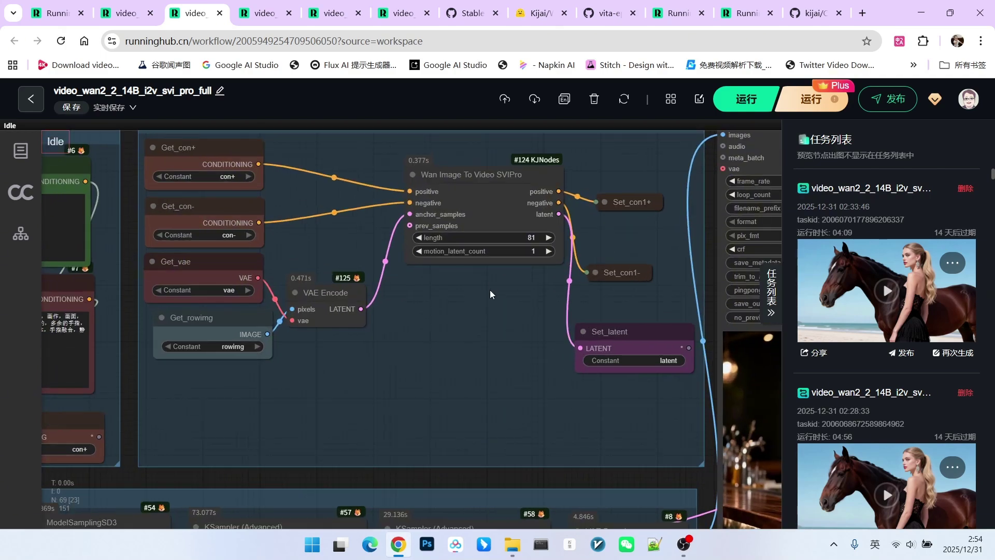
scroll(490, 290, "down", 2)
scroll(470, 280, "down", 2)
left_click_drag(466, 280, 434, 218)
scroll(513, 256, "up", 2)
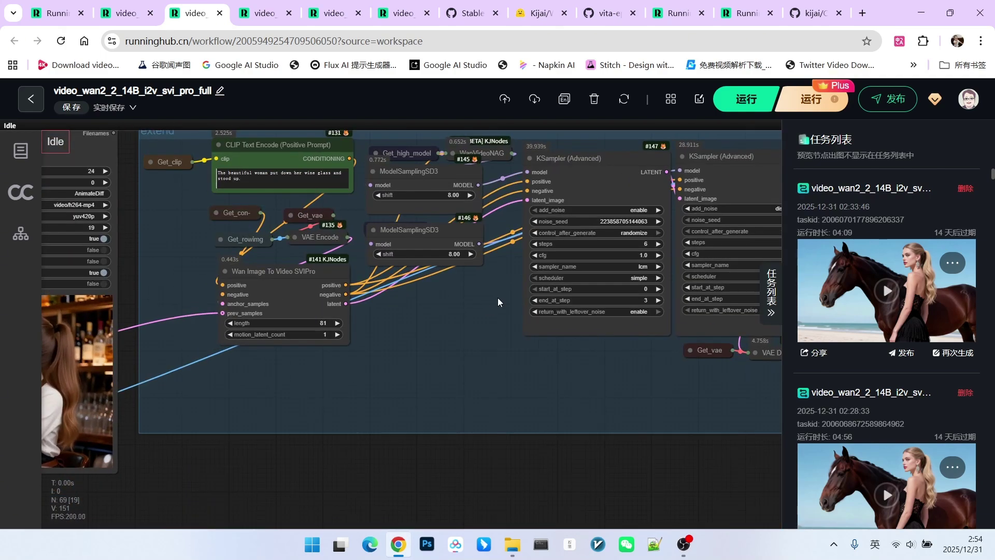
scroll(494, 351, "up", 1)
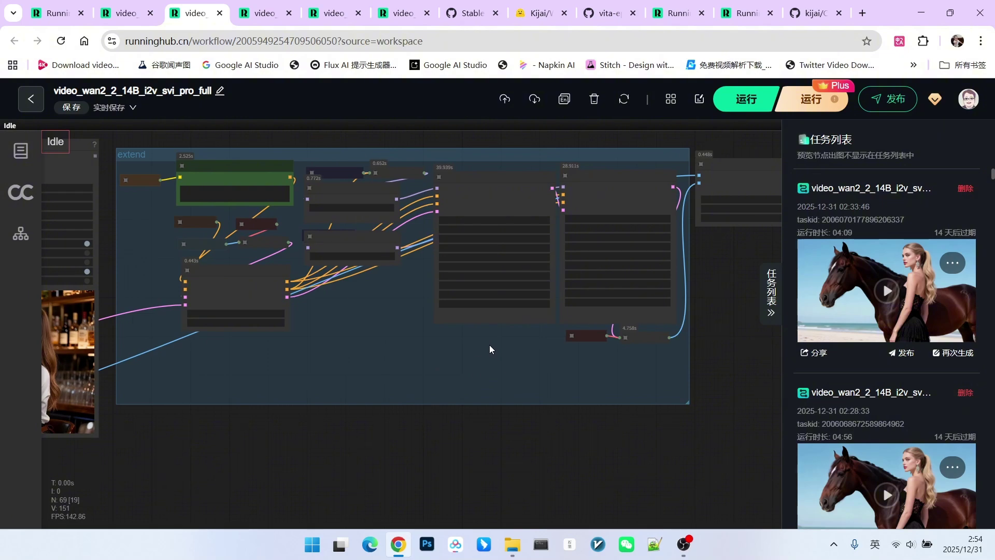
scroll(161, 231, "up", 1)
scroll(161, 230, "up", 2)
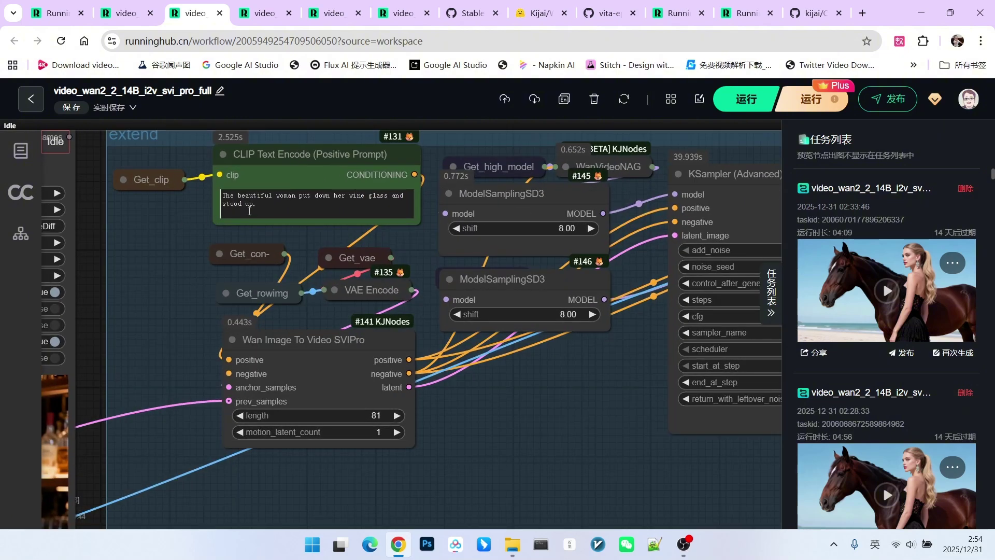
scroll(276, 204, "down", 1)
left_click_drag(268, 330, 308, 330)
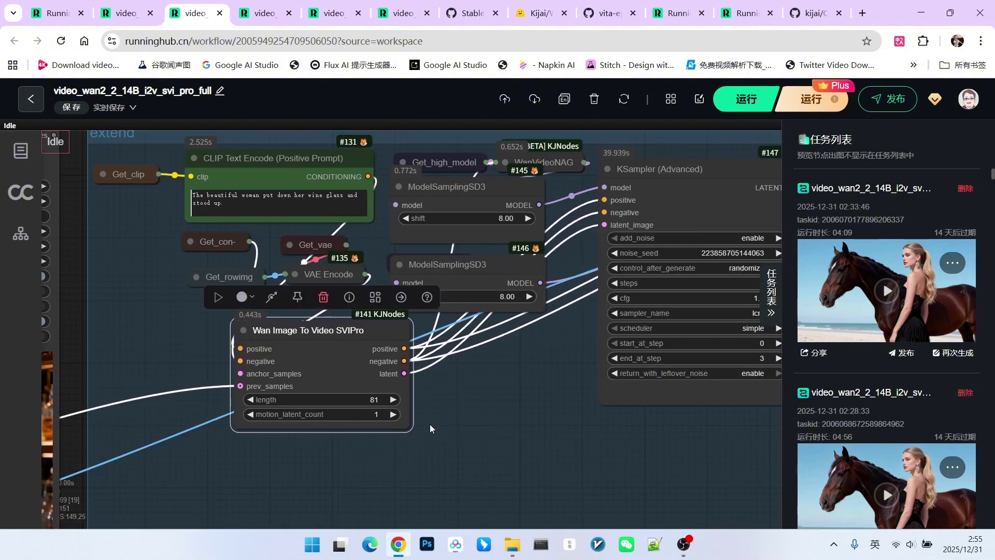
scroll(432, 424, "up", 1)
scroll(413, 381, "down", 2)
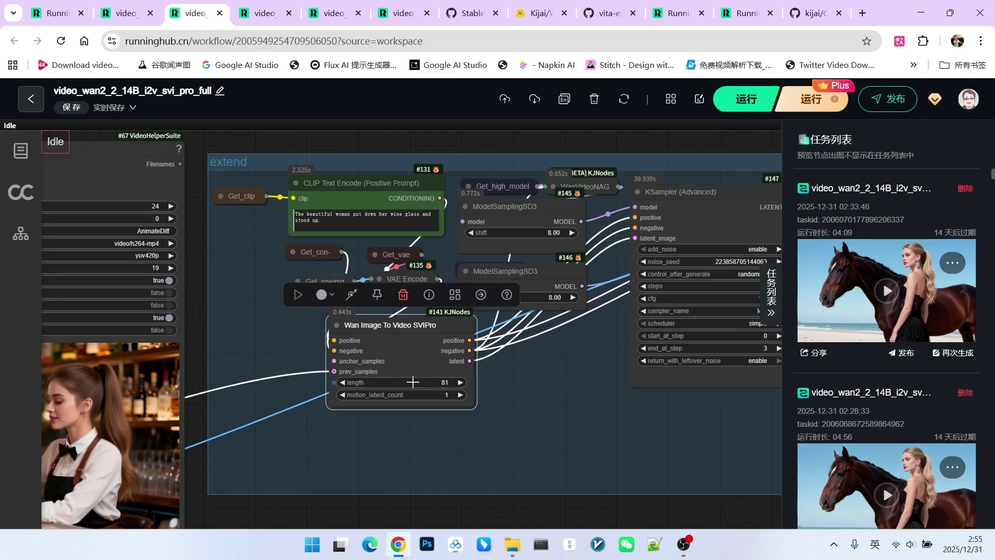
scroll(413, 382, "down", 2)
left_click_drag(412, 382, 527, 370)
scroll(632, 372, "up", 2)
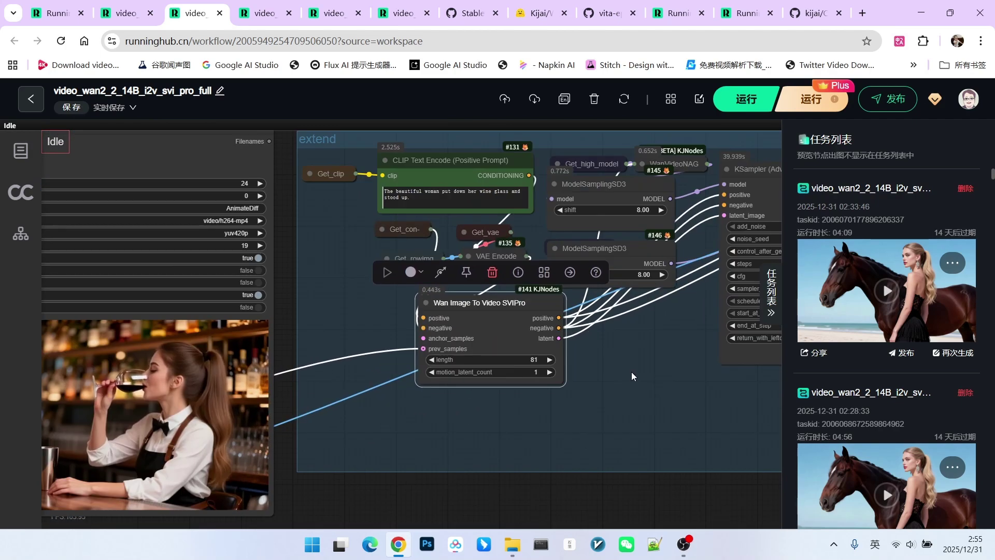
scroll(515, 347, "up", 3)
scroll(530, 448, "down", 5)
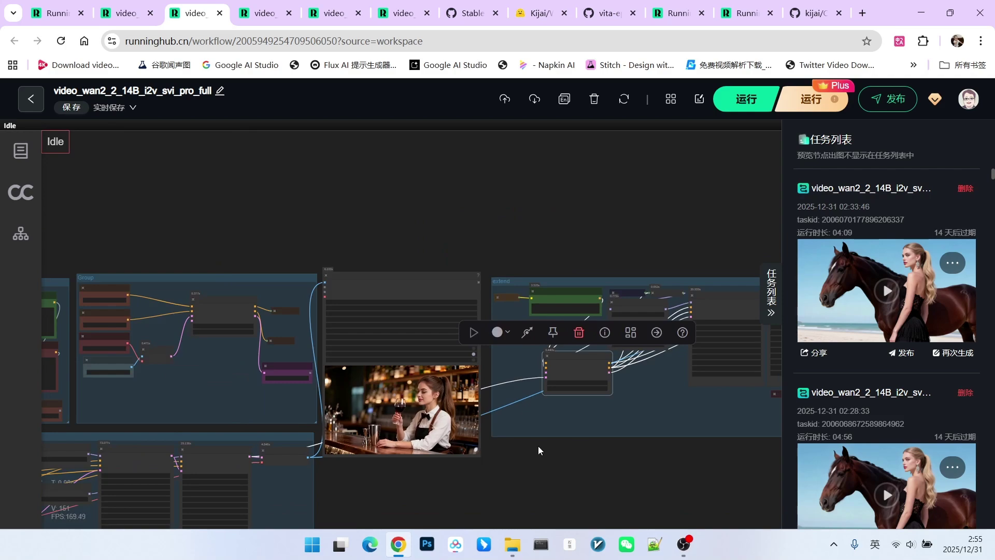
scroll(530, 447, "up", 2)
left_click_drag(620, 425, 435, 506)
scroll(116, 280, "up", 2)
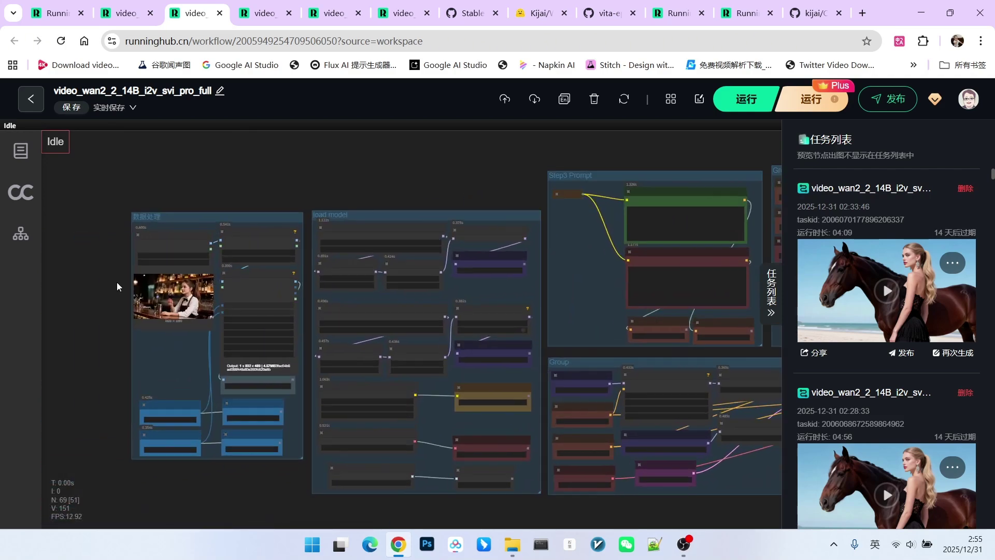
scroll(116, 281, "up", 3)
scroll(120, 257, "up", 2)
scroll(507, 259, "up", 3)
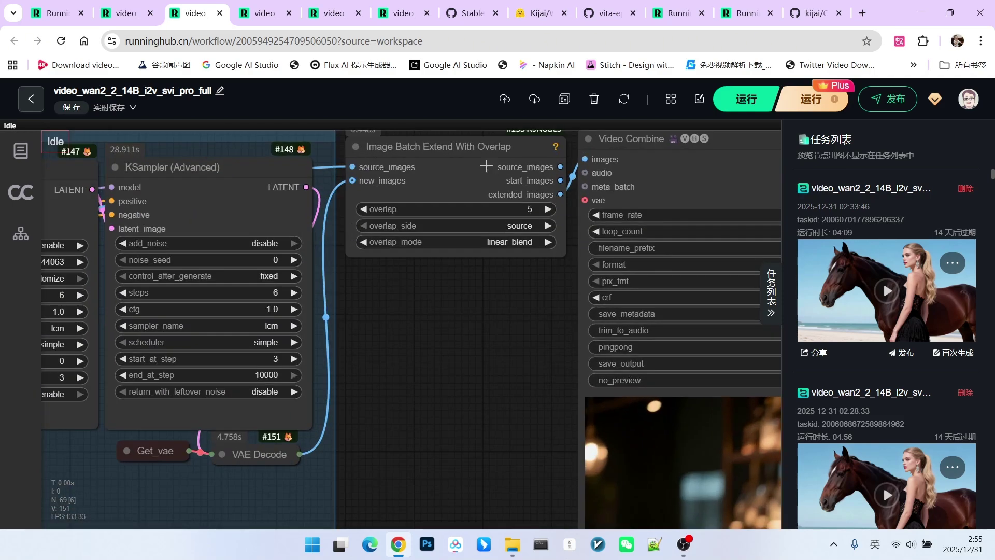
scroll(421, 303, "down", 3)
scroll(449, 384, "up", 2)
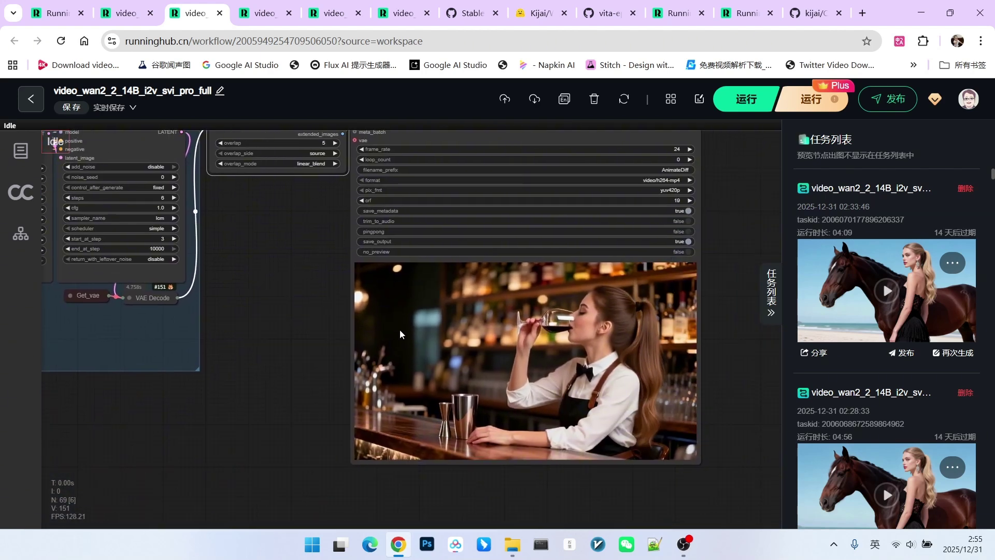
scroll(681, 393, "up", 4)
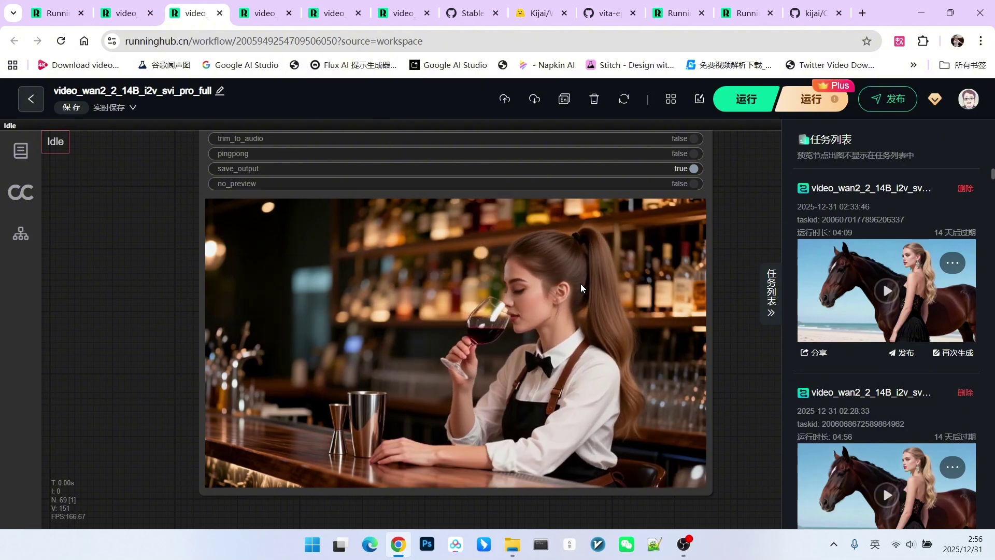
- Fit the whole svi_pro_full graph into view after watching the bartender output
key("period")
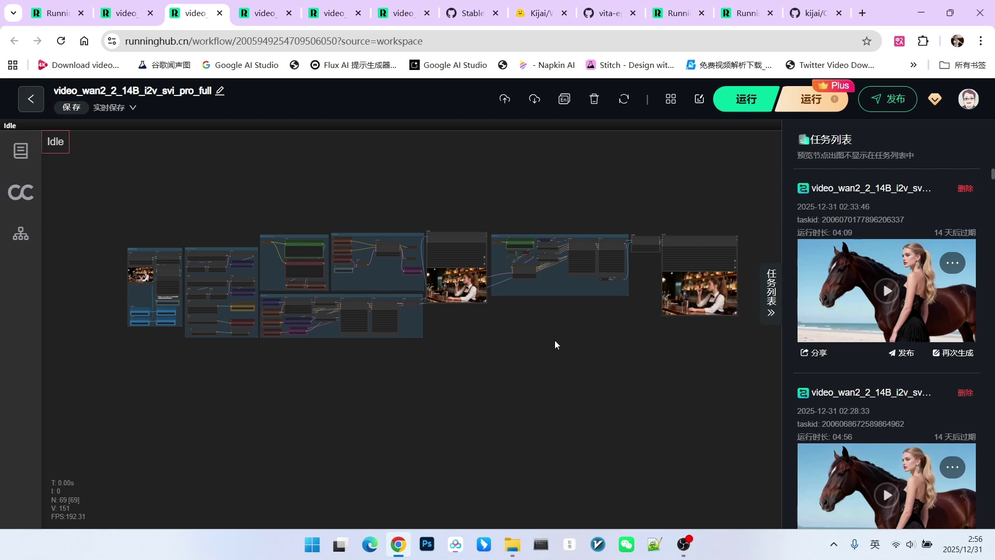
scroll(567, 346, "up", 1)
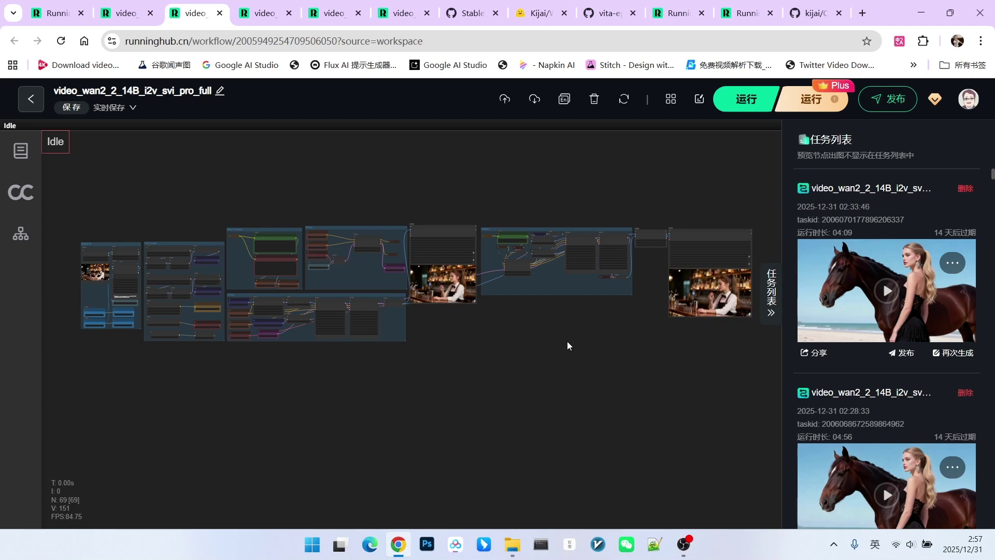
key("ctrl+Tab")
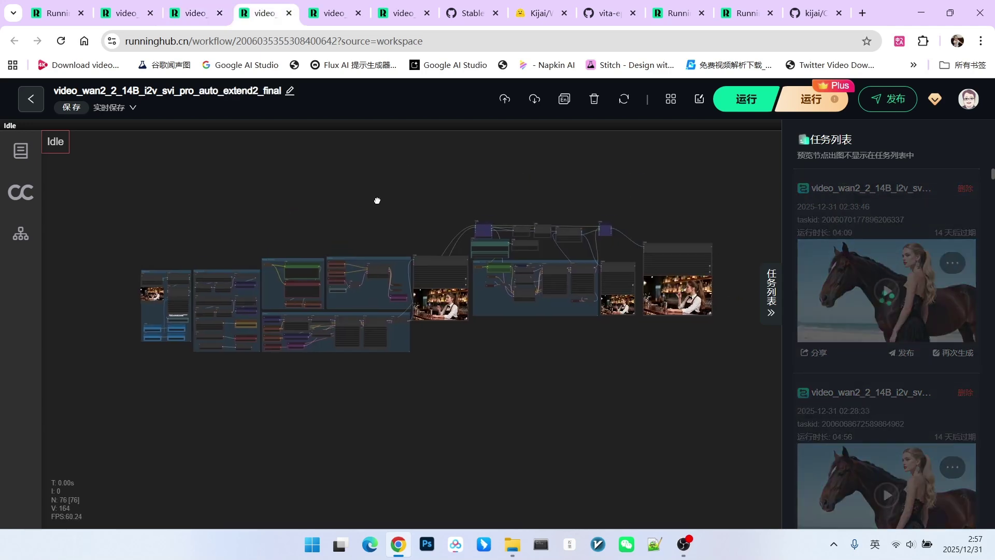
scroll(400, 259, "up", 1)
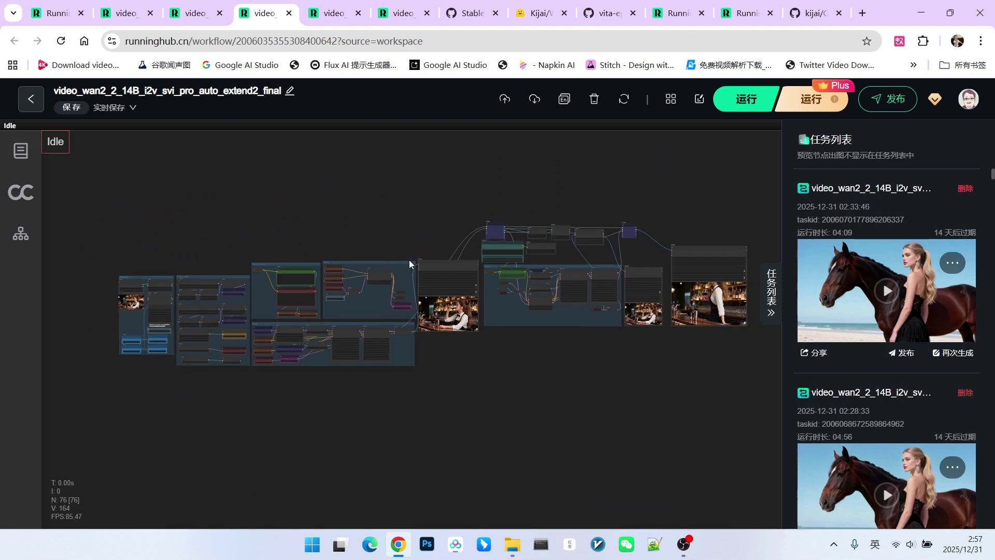
scroll(417, 233, "up", 1)
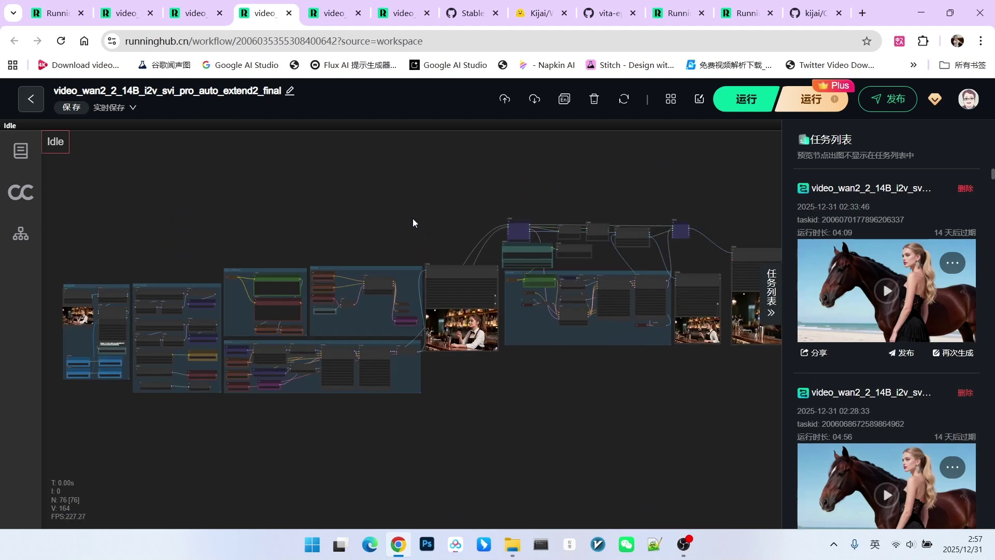
scroll(412, 218, "up", 1)
scroll(418, 218, "up", 2)
scroll(427, 211, "up", 3)
scroll(473, 213, "up", 5)
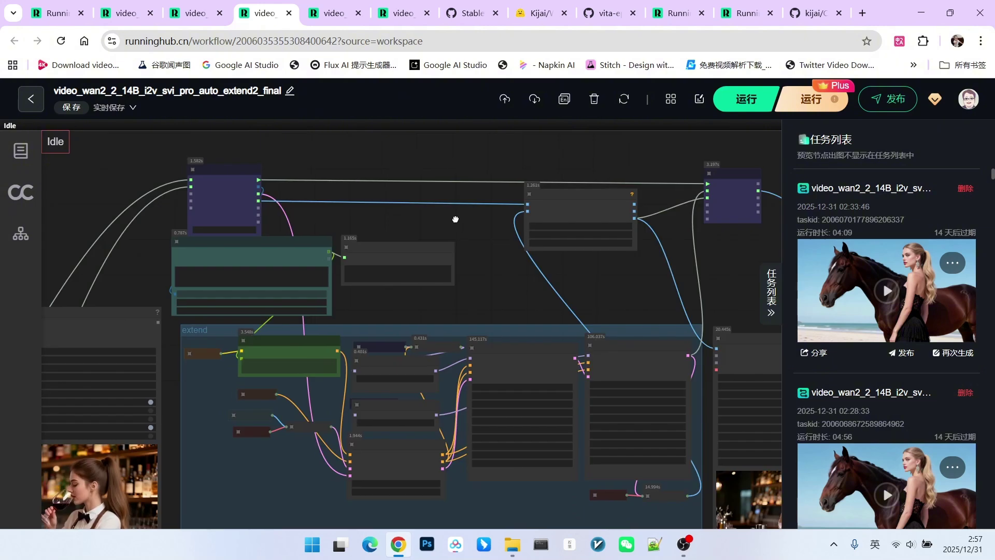
scroll(393, 197, "up", 2)
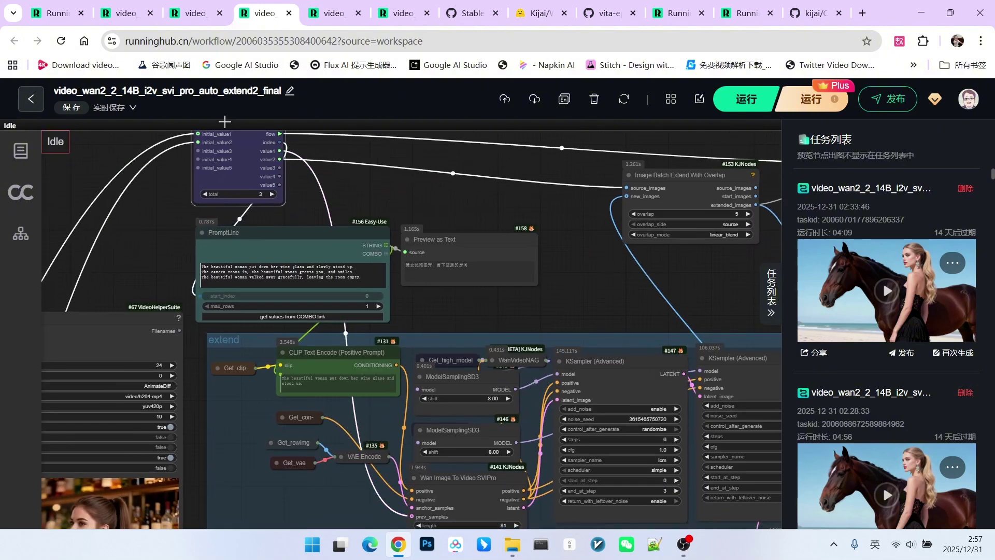
scroll(334, 177, "up", 2)
scroll(334, 177, "up", 1)
scroll(334, 177, "up", 1)
scroll(334, 178, "up", 1)
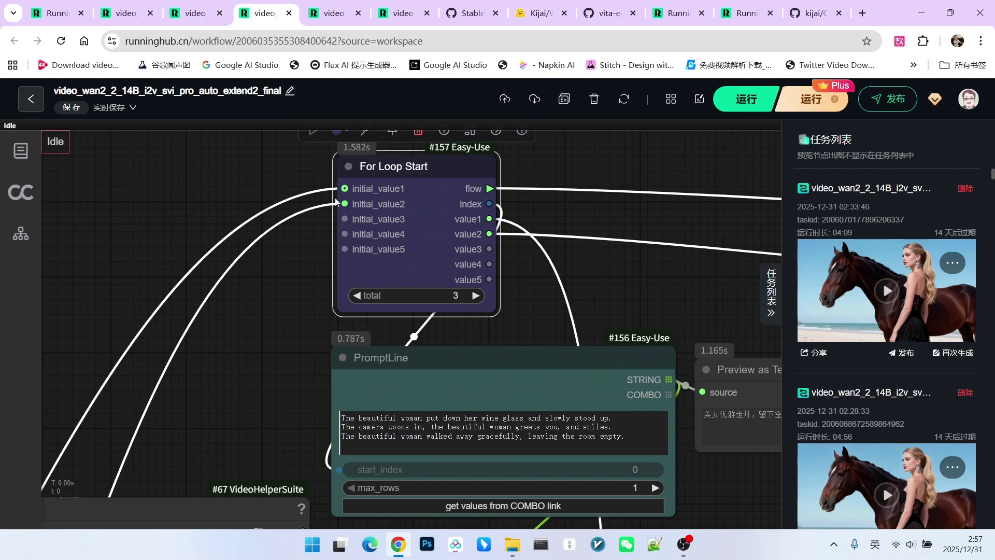
scroll(355, 220, "down", 3)
scroll(346, 232, "down", 1)
scroll(387, 210, "up", 3)
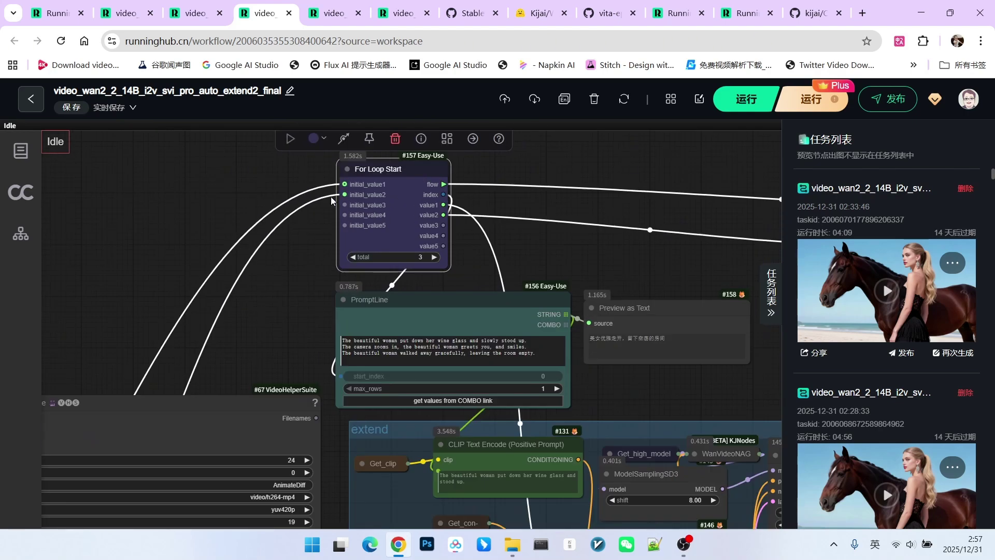
scroll(336, 216, "up", 2)
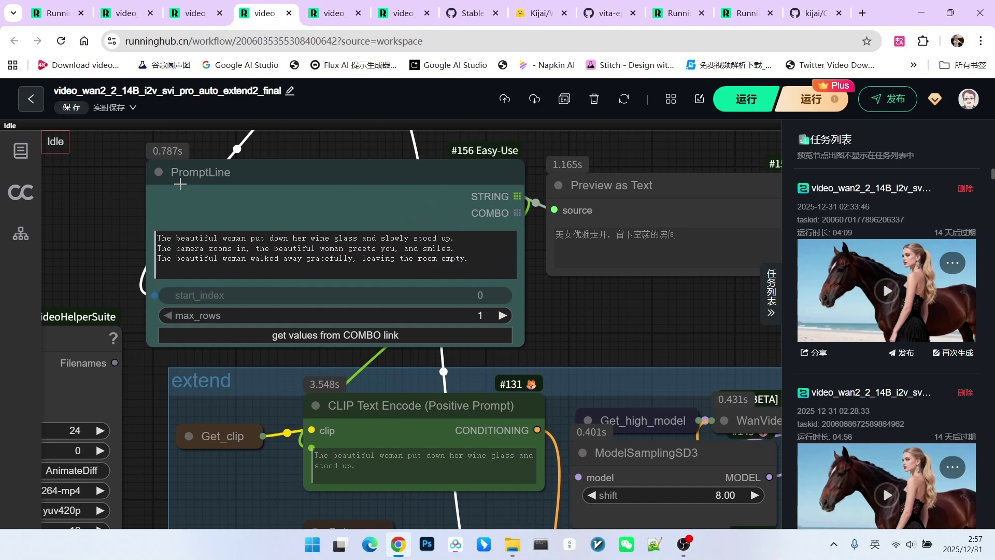
left_click_drag(469, 278, 203, 239)
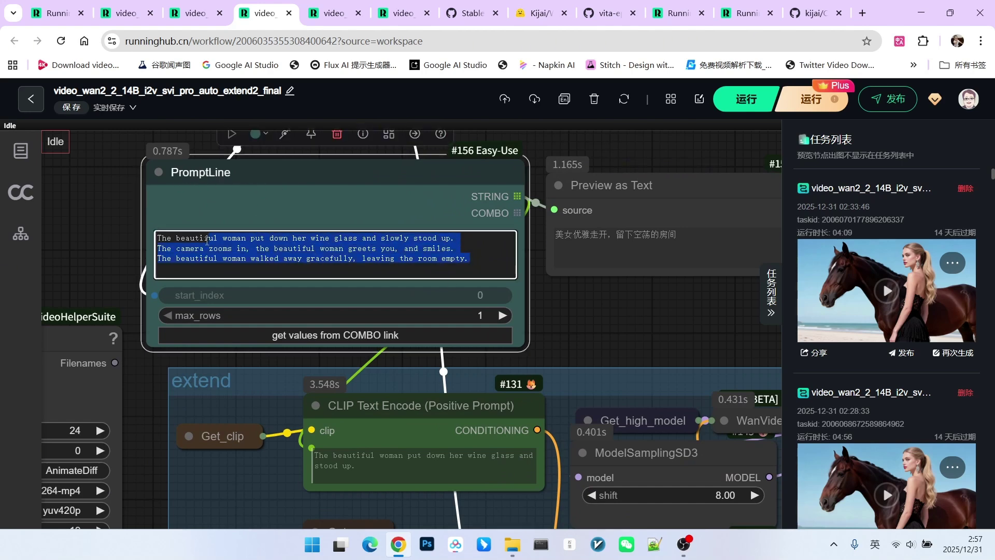
left_click(598, 295)
scroll(599, 295, "down", 3)
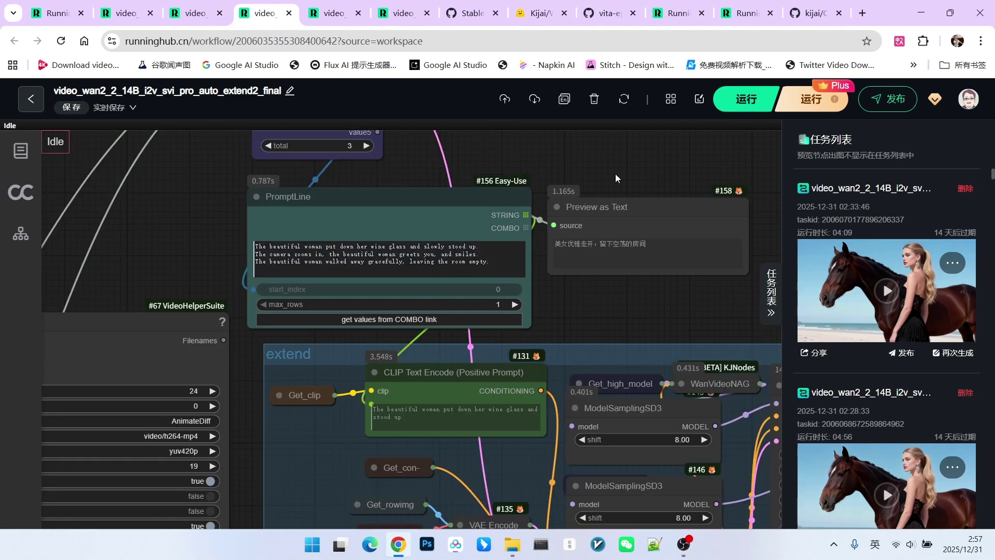
left_click_drag(615, 177, 591, 234)
left_click_drag(532, 226, 565, 237)
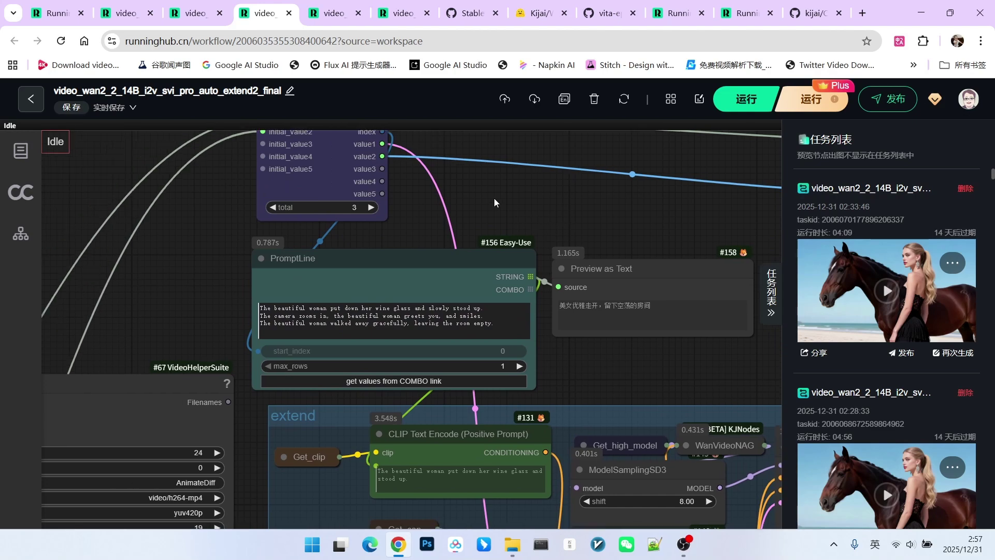
scroll(403, 307, "up", 2)
scroll(460, 250, "up", 1)
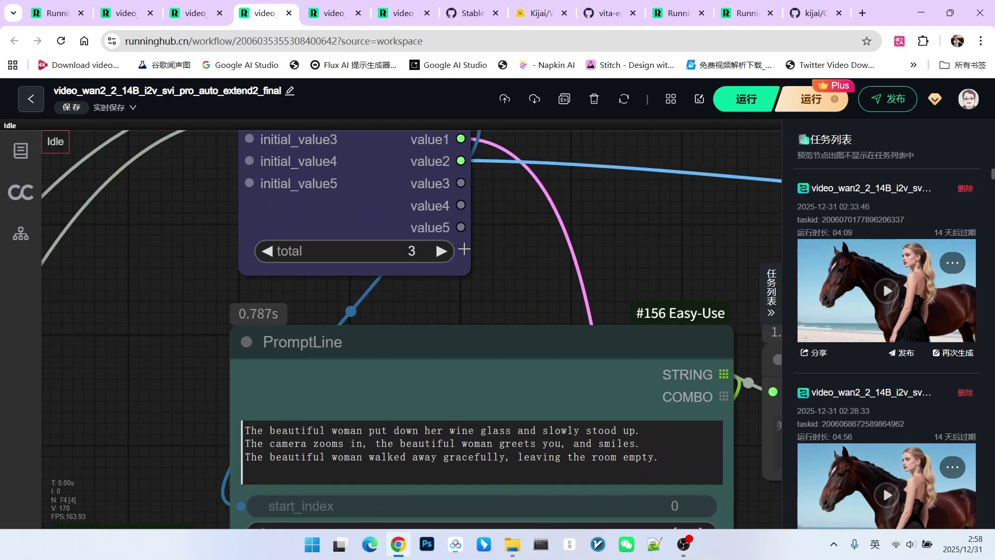
scroll(490, 262, "down", 1)
scroll(236, 307, "down", 4)
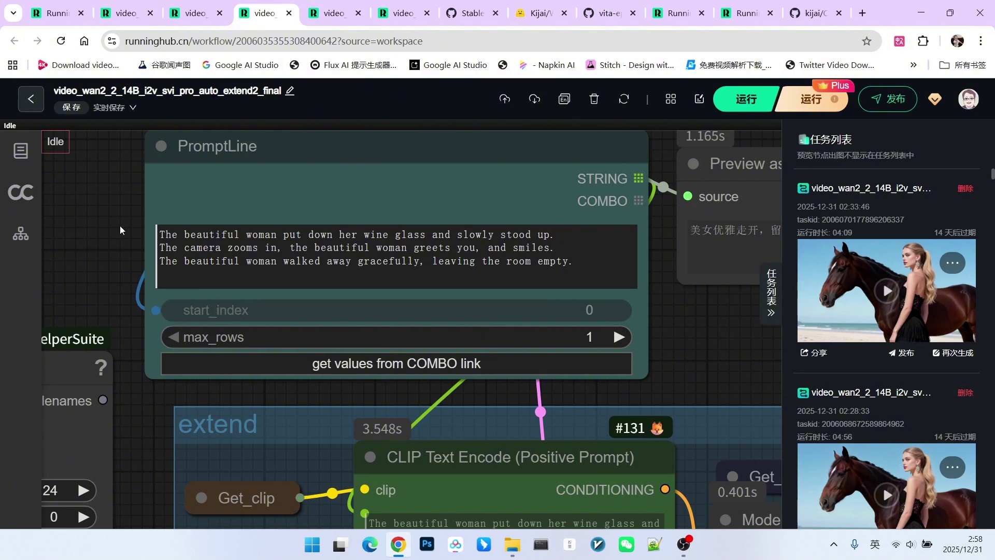
scroll(266, 268, "down", 5)
mouse_move(586, 348)
left_mouse_down()
mouse_move(520, 172)
mouse_move(495, 188)
left_mouse_up()
scroll(425, 316, "down", 1)
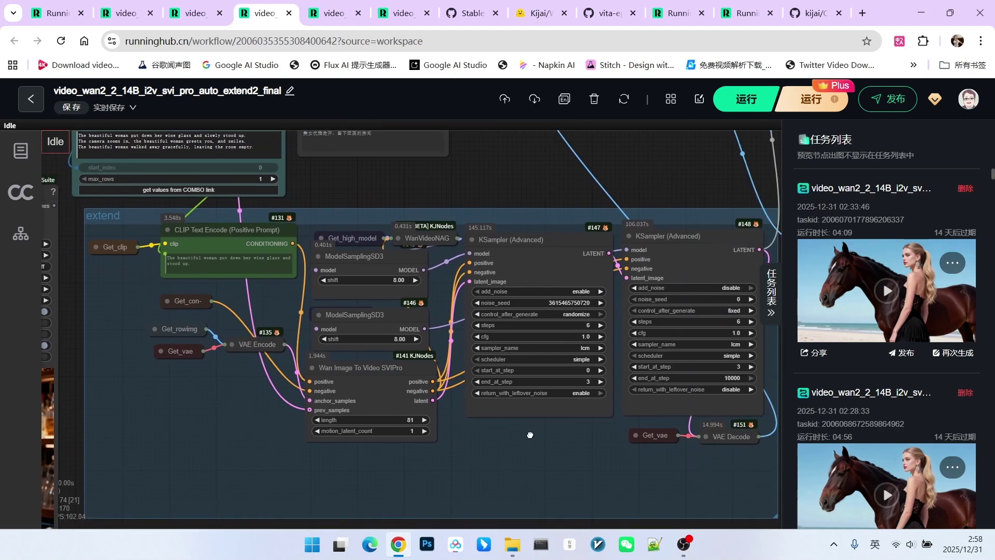
scroll(440, 375, "down", 1)
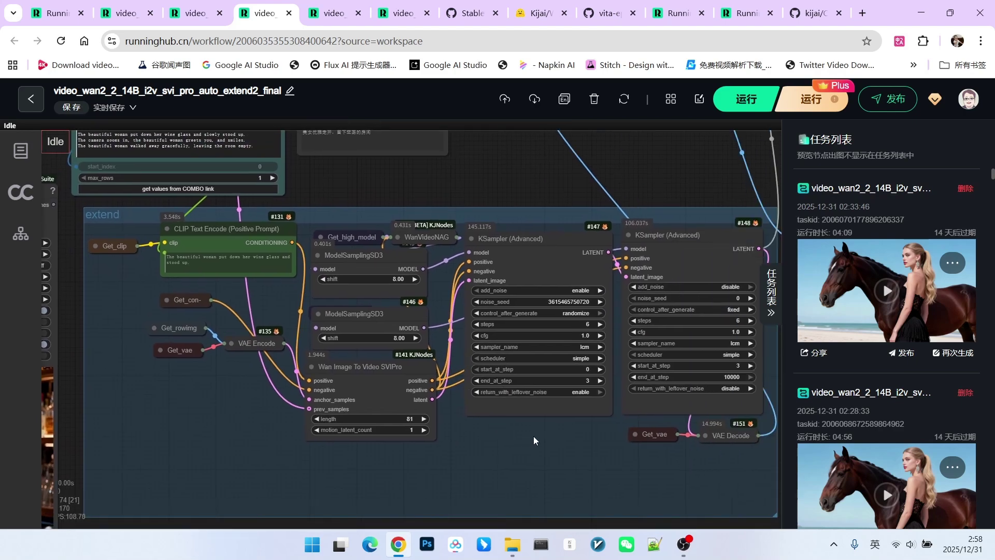
scroll(525, 439, "up", 2)
scroll(400, 386, "up", 2)
scroll(388, 400, "down", 2)
scroll(385, 385, "up", 5)
left_click_drag(385, 384, 396, 385)
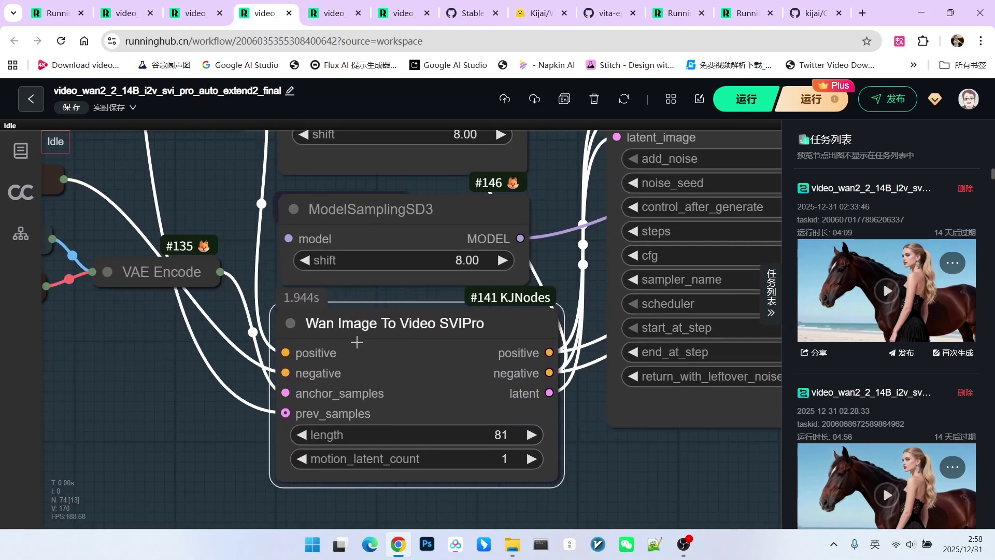
scroll(370, 376, "down", 1)
scroll(325, 398, "down", 4)
scroll(322, 411, "down", 5)
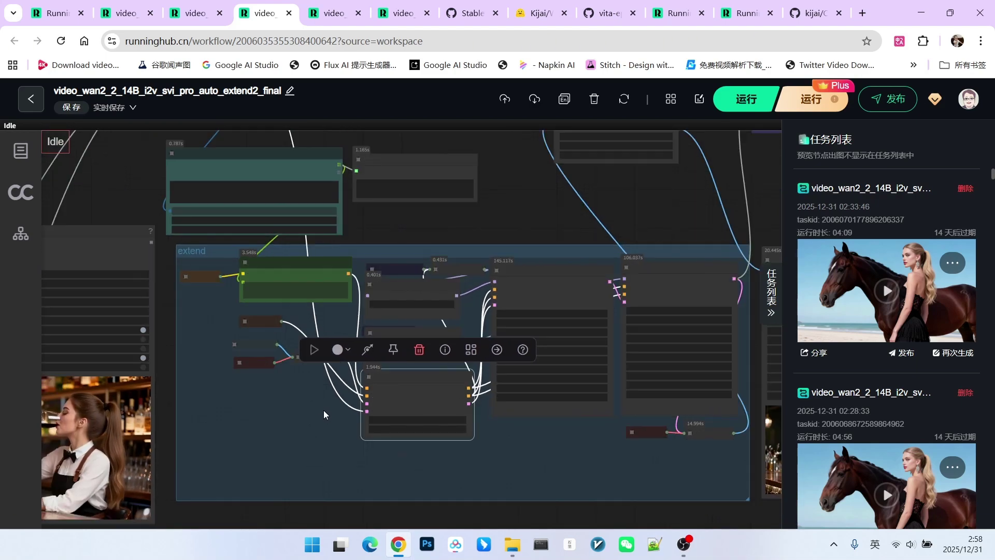
scroll(292, 428, "up", 3)
scroll(336, 410, "up", 3)
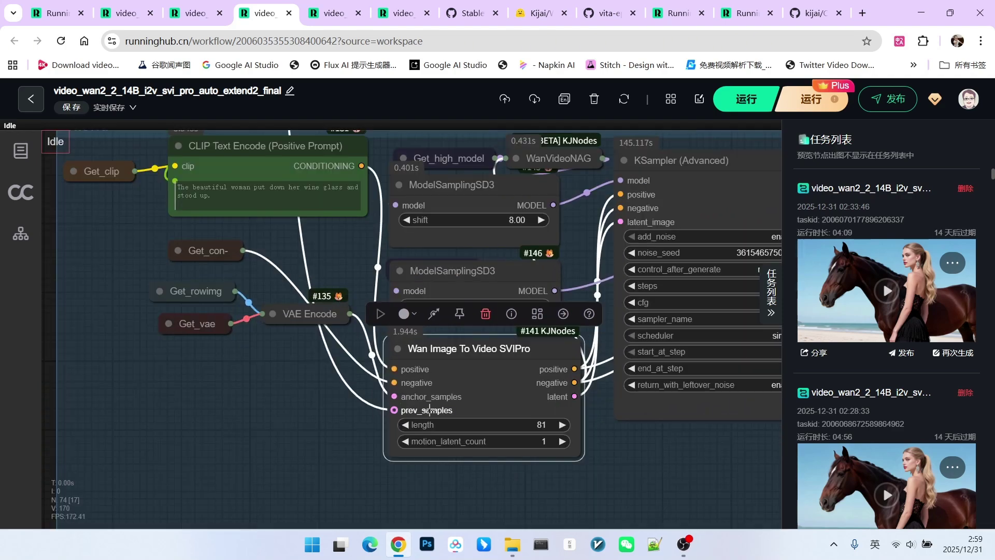
scroll(451, 414, "down", 5)
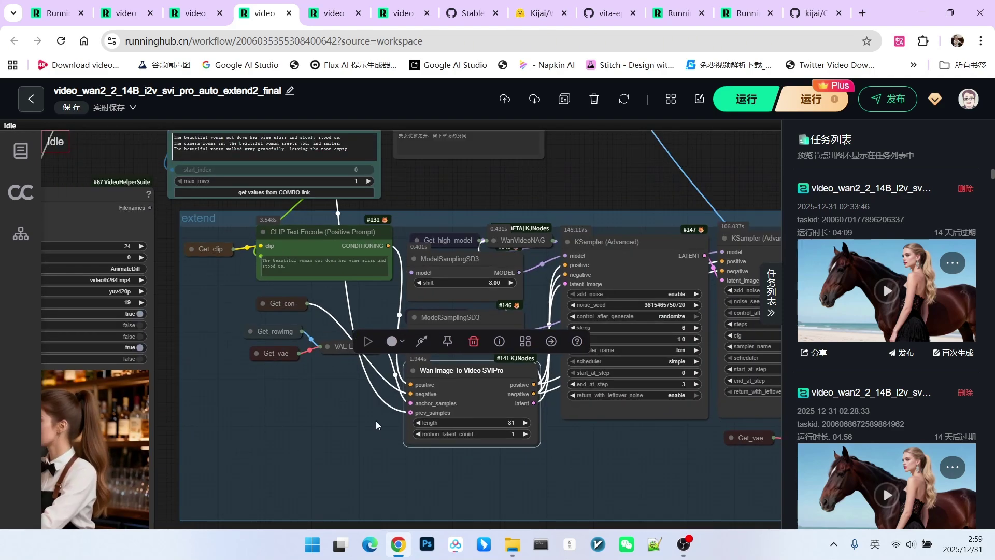
scroll(376, 416, "up", 4)
scroll(391, 424, "down", 2)
scroll(371, 311, "up", 3)
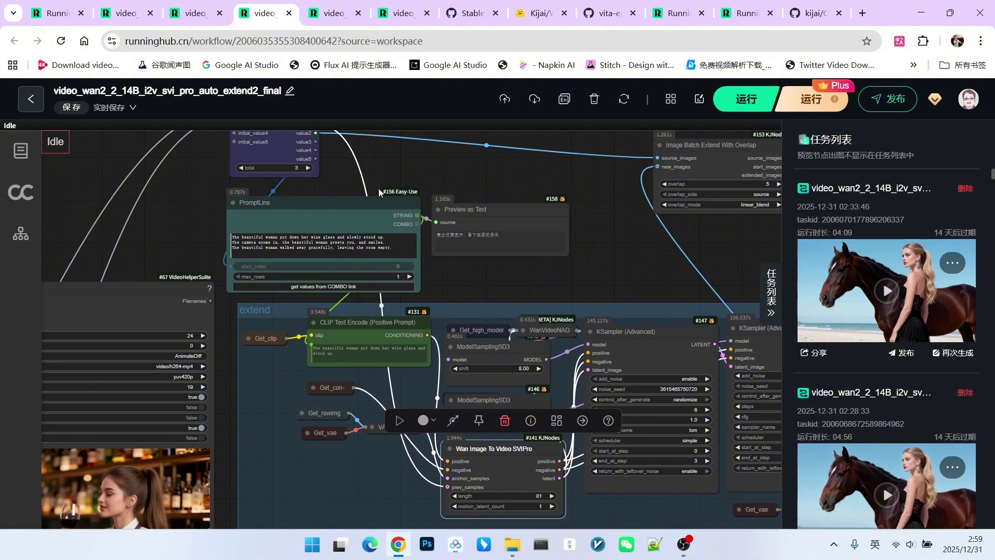
scroll(379, 186, "up", 3)
scroll(348, 204, "up", 4)
scroll(349, 203, "up", 3)
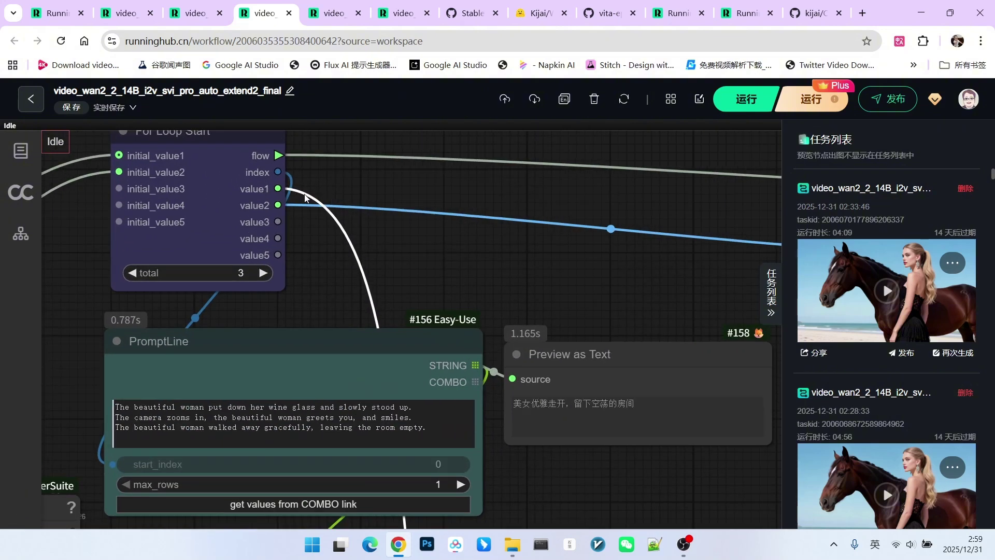
scroll(334, 206, "down", 5)
scroll(560, 272, "up", 3)
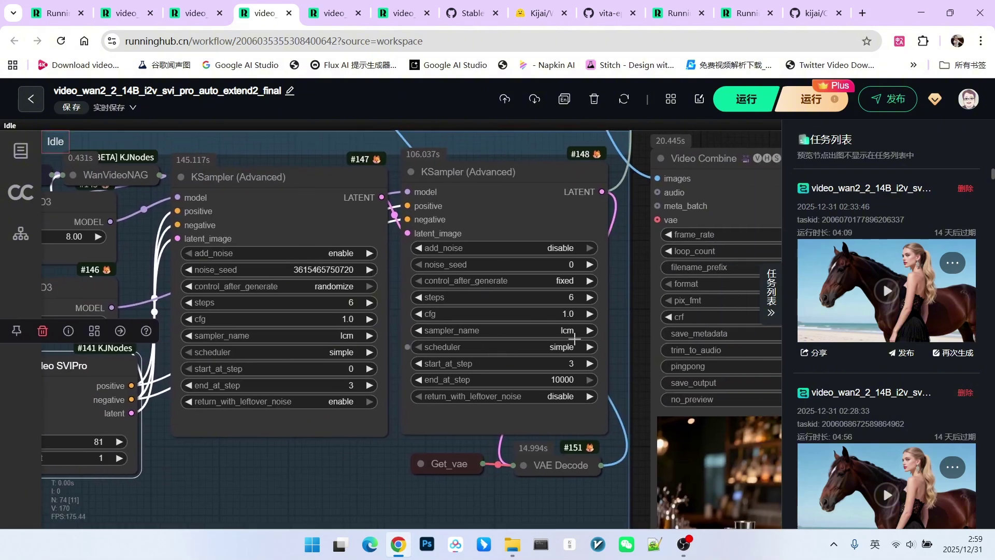
scroll(596, 316, "down", 2)
scroll(598, 327, "down", 2)
scroll(508, 211, "up", 2)
left_click_drag(509, 208, 594, 245)
scroll(594, 243, "up", 2)
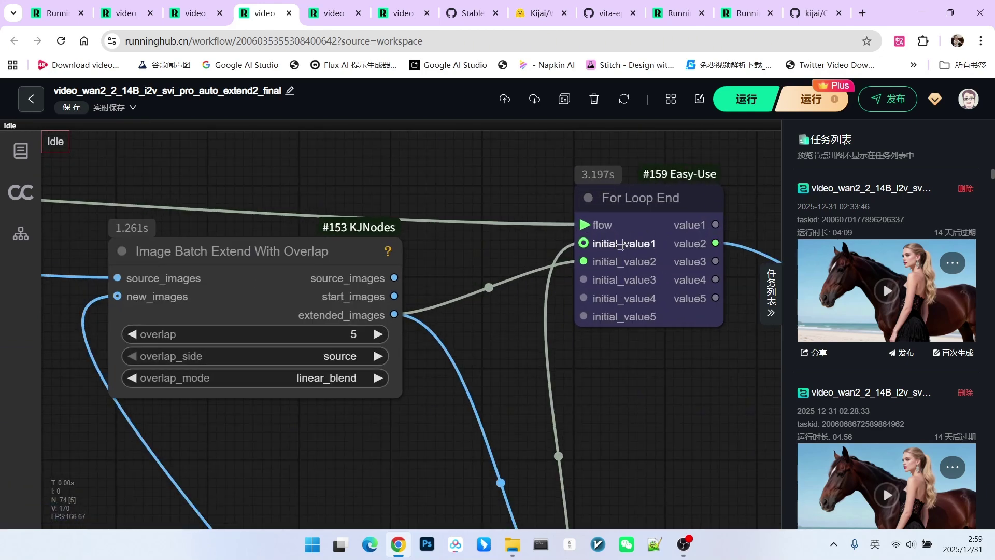
scroll(647, 238, "down", 2)
scroll(290, 277, "up", 2)
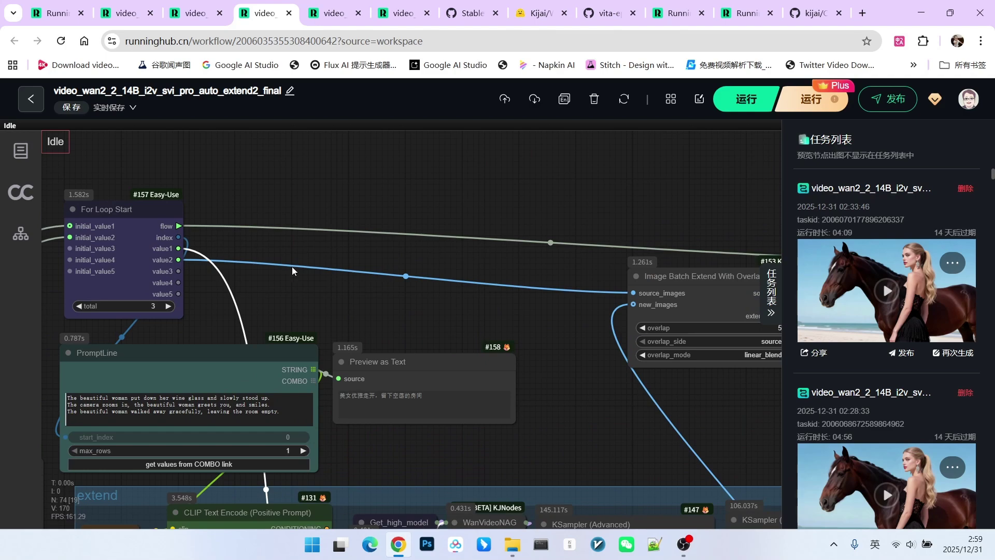
left_click_drag(598, 436, 383, 211)
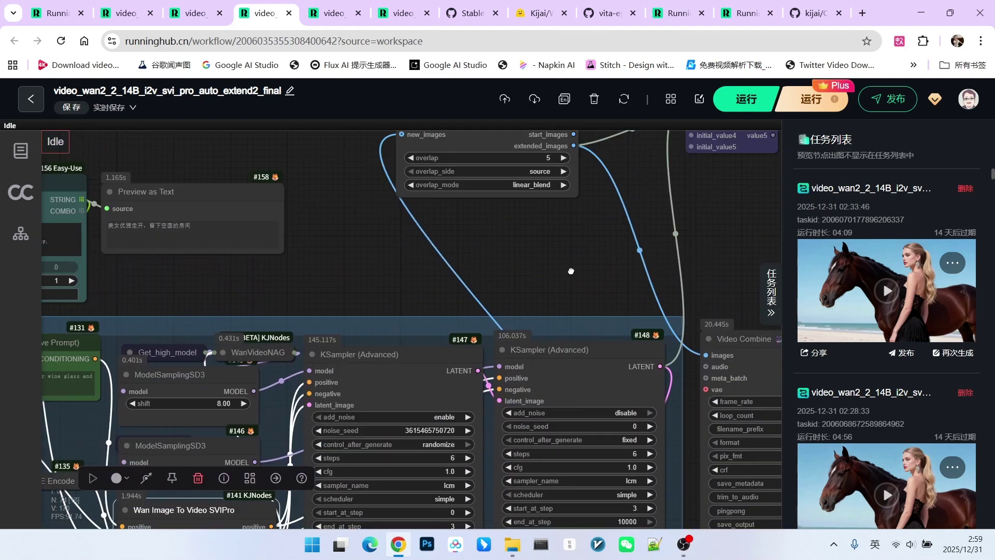
left_click_drag(563, 285, 518, 415)
mouse_move(704, 341)
left_mouse_down()
mouse_move(692, 238)
mouse_move(657, 378)
left_mouse_up()
scroll(607, 252, "up", 2)
scroll(608, 252, "down", 3)
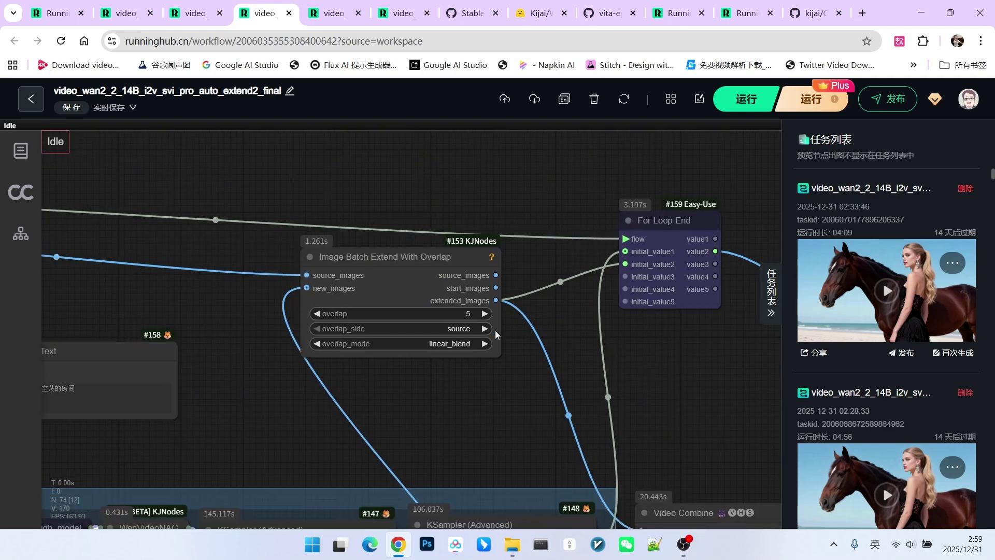
left_click(376, 254)
scroll(592, 262, "down", 3)
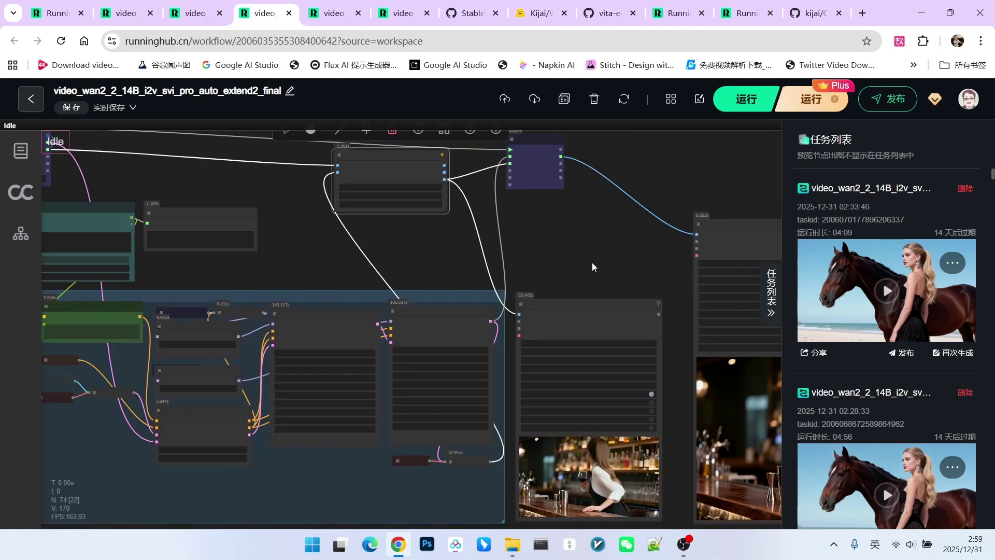
scroll(581, 251, "up", 1)
scroll(406, 200, "up", 2)
scroll(743, 417, "up", 2)
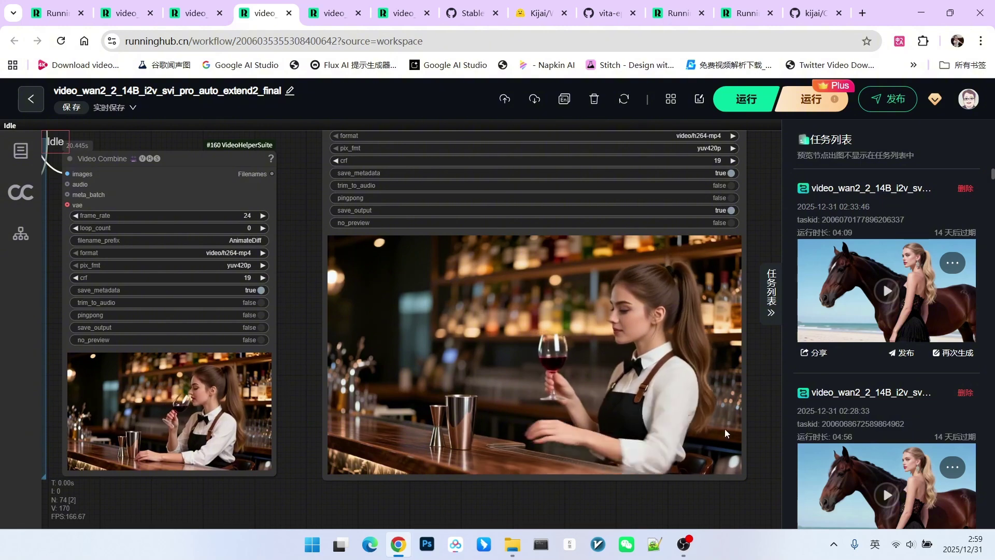
scroll(706, 278, "up", 1)
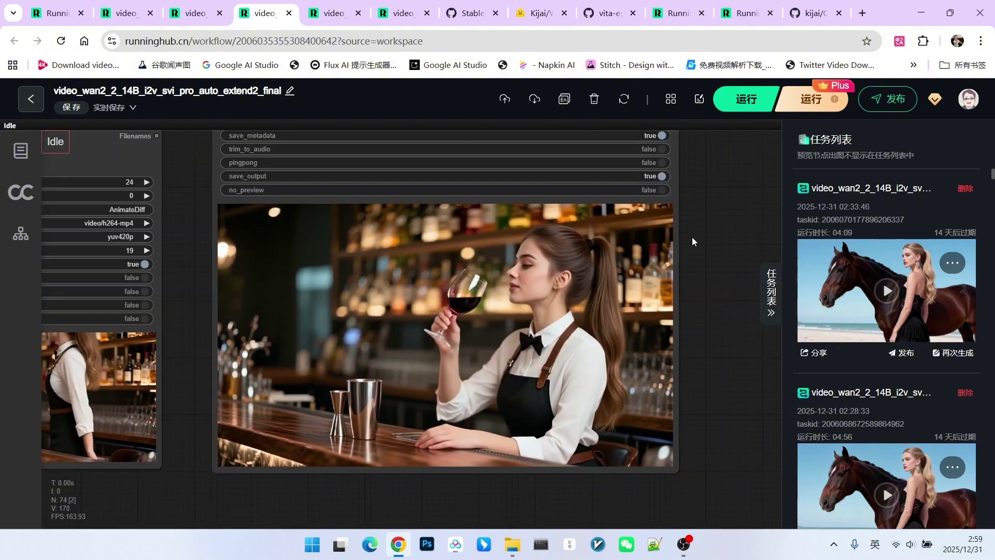
scroll(704, 227, "down", 2)
scroll(423, 400, "down", 3)
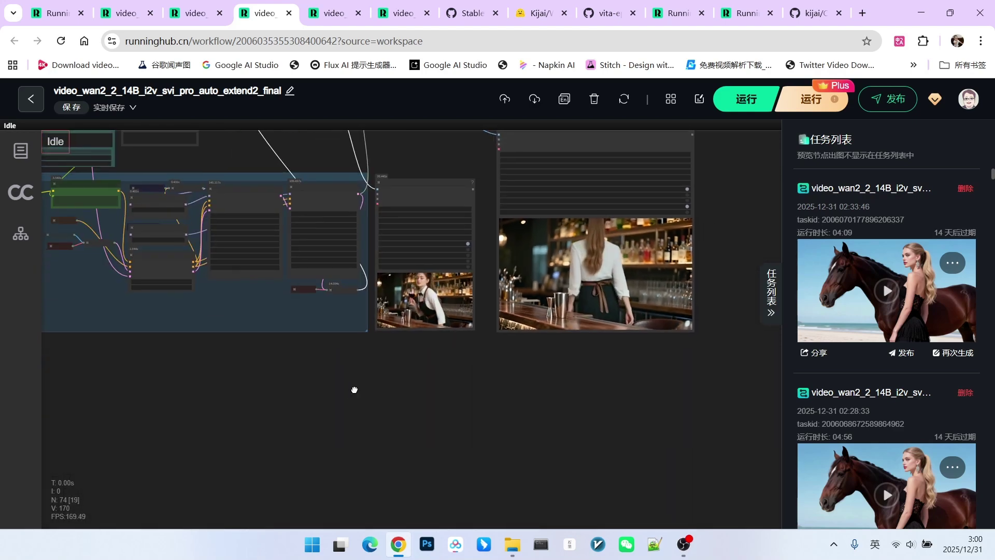
scroll(294, 254, "up", 2)
scroll(294, 254, "up", 3)
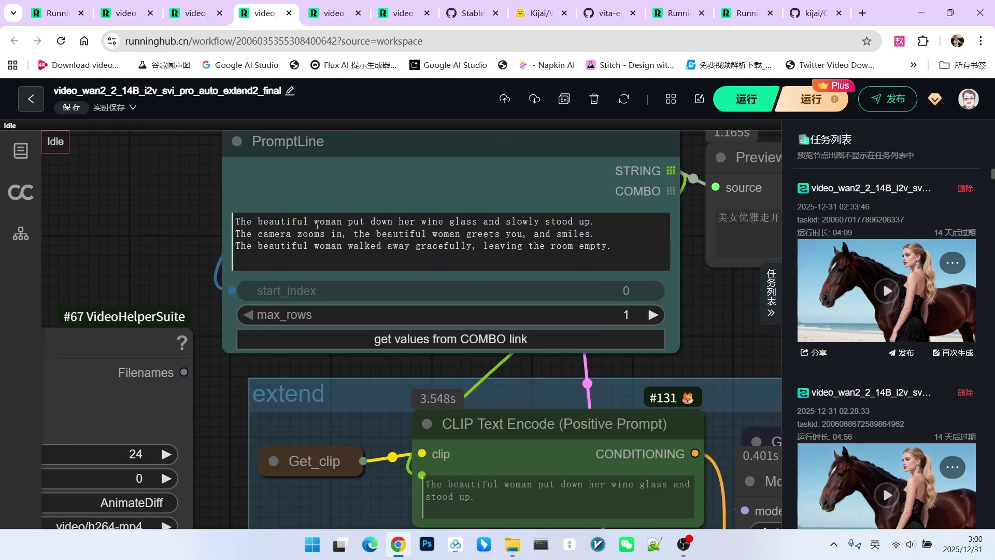
scroll(273, 226, "up", 2)
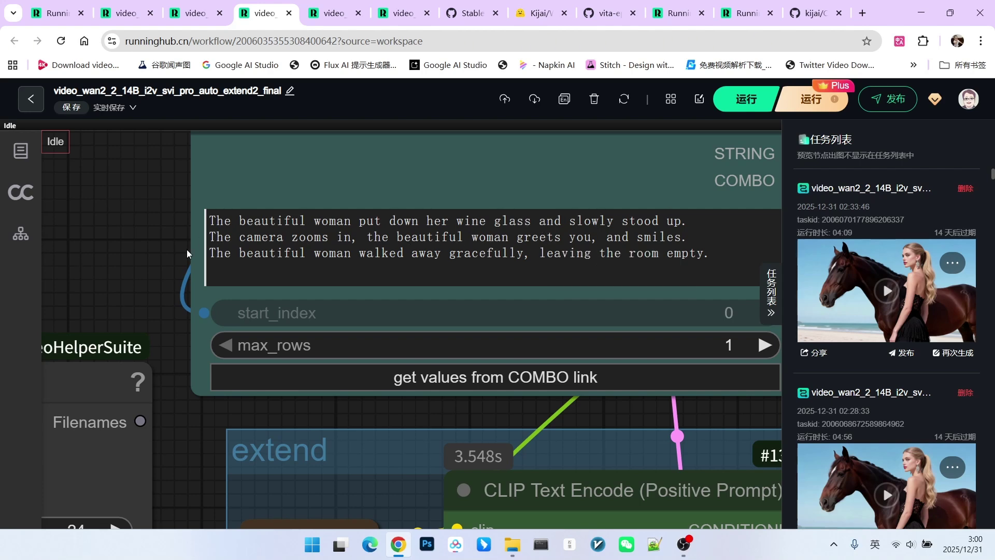
scroll(168, 230, "down", 1)
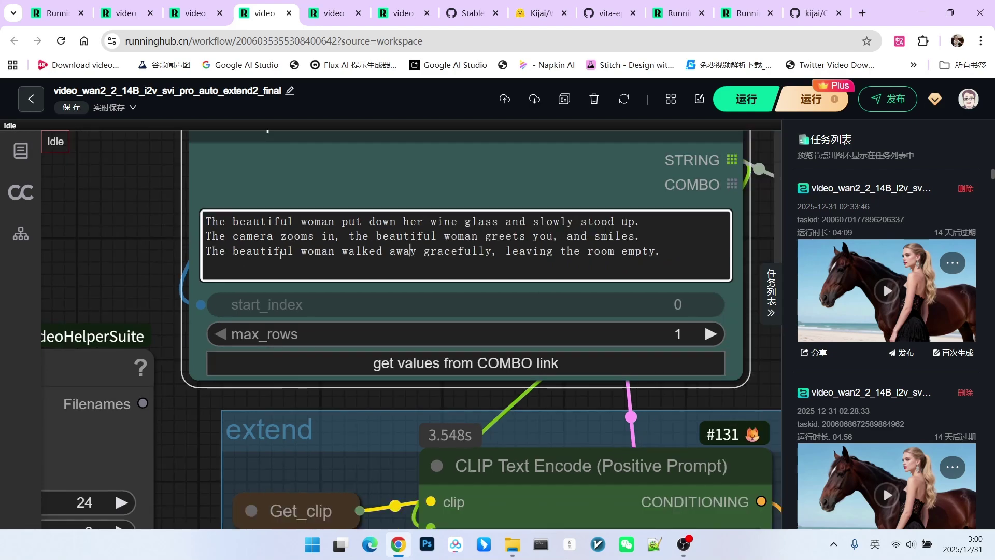
left_click_drag(275, 250, 482, 251)
scroll(156, 247, "down", 2)
scroll(157, 248, "down", 4)
scroll(492, 275, "up", 3)
left_click_drag(492, 275, 757, 406)
scroll(637, 322, "up", 3)
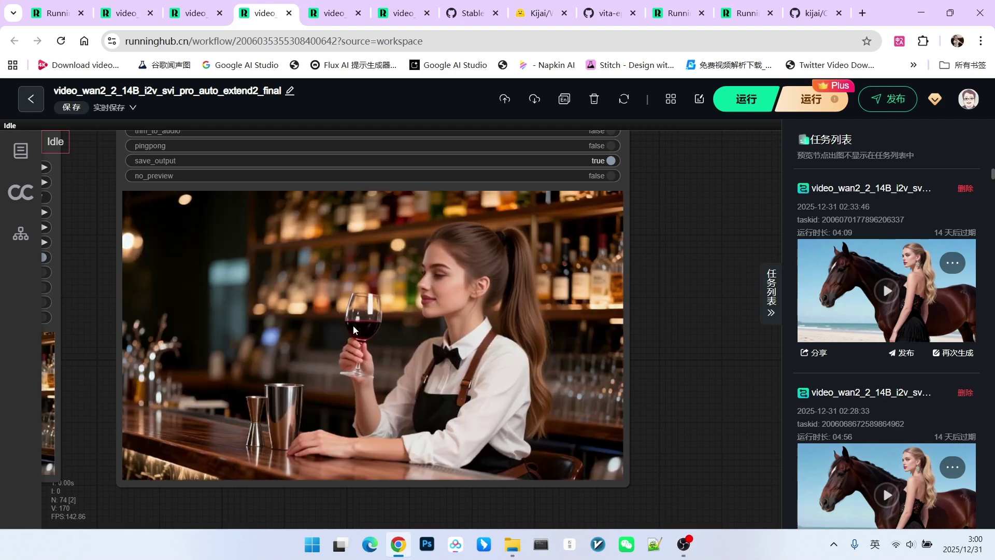
scroll(371, 325, "down", 5)
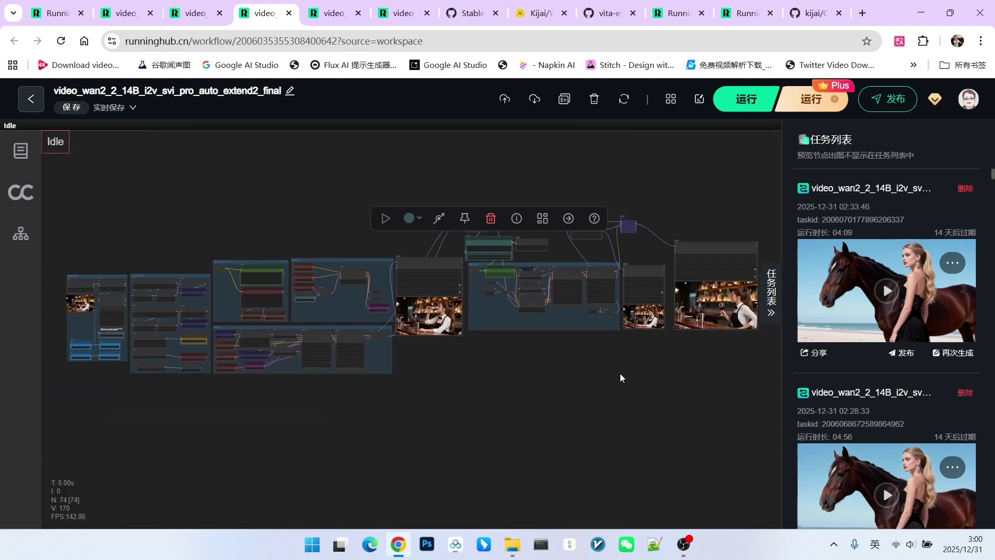
scroll(614, 244, "up", 5)
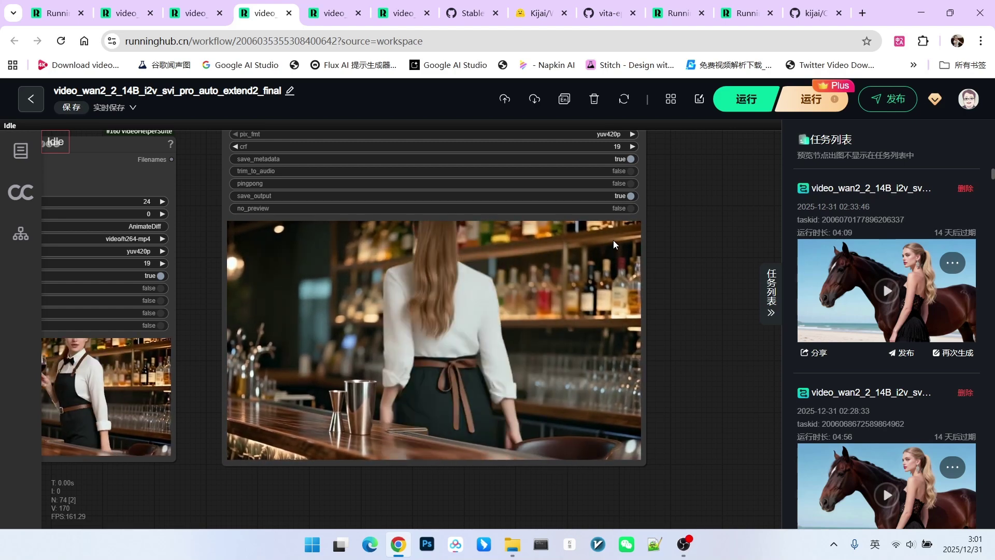
scroll(614, 241, "down", 5)
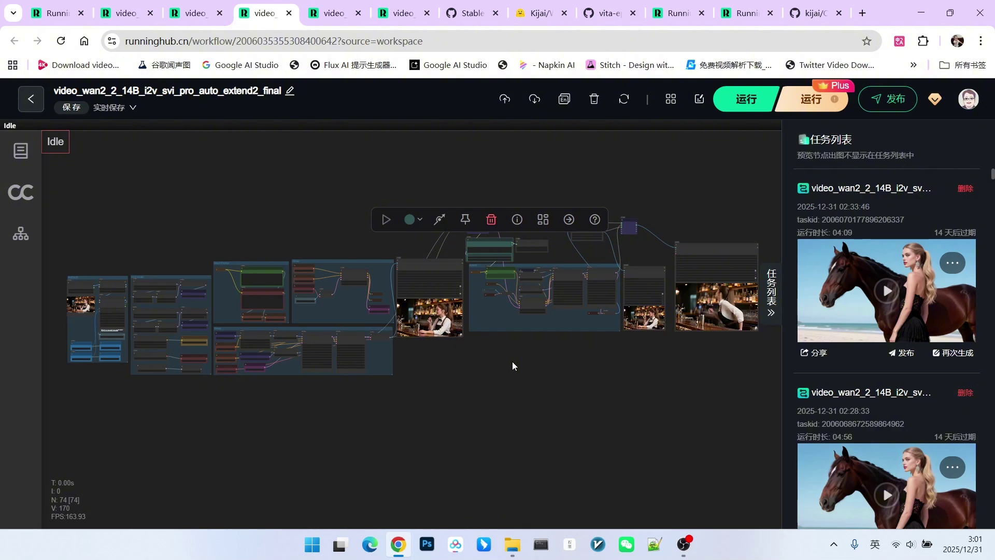
scroll(223, 214, "up", 5)
scroll(223, 213, "up", 1)
scroll(333, 171, "up", 2)
scroll(439, 255, "up", 2)
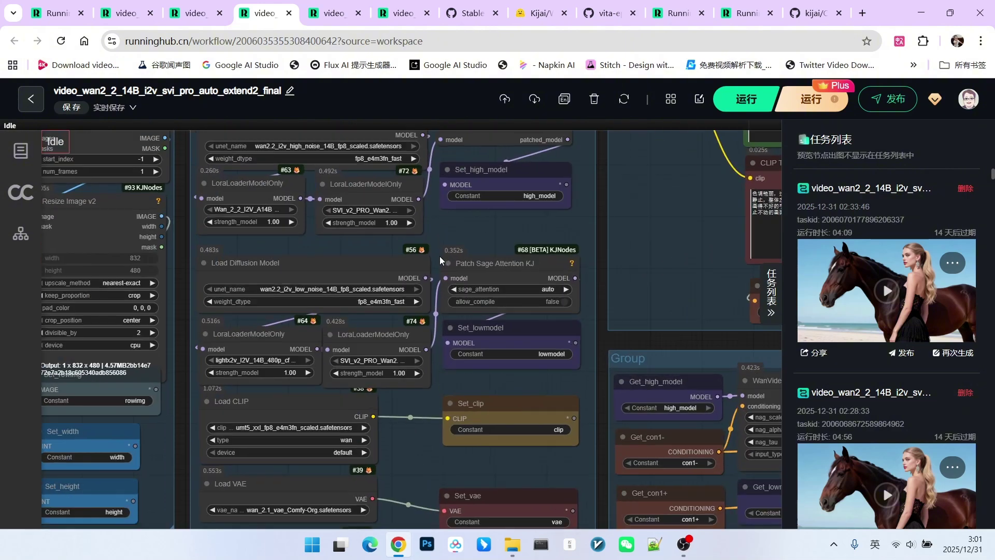
left_click_drag(459, 234, 467, 257)
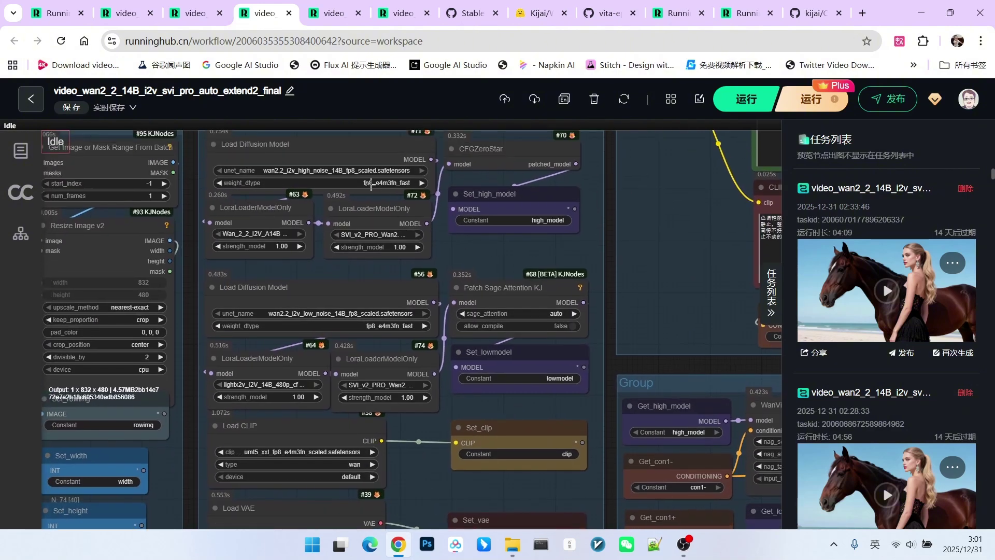
left_click(333, 150)
scroll(565, 372, "down", 5)
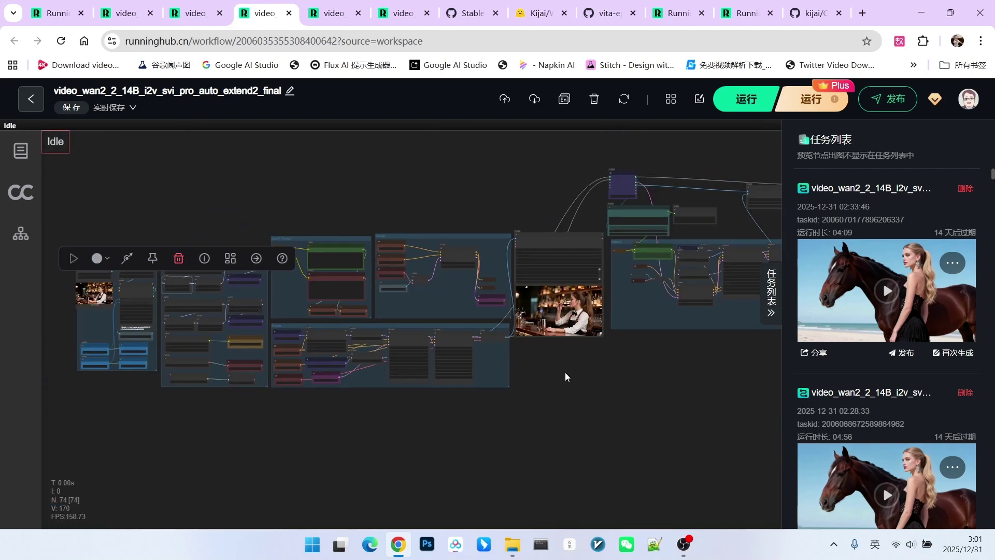
scroll(367, 333, "up", 1)
scroll(617, 405, "up", 1)
left_click_drag(618, 405, 513, 393)
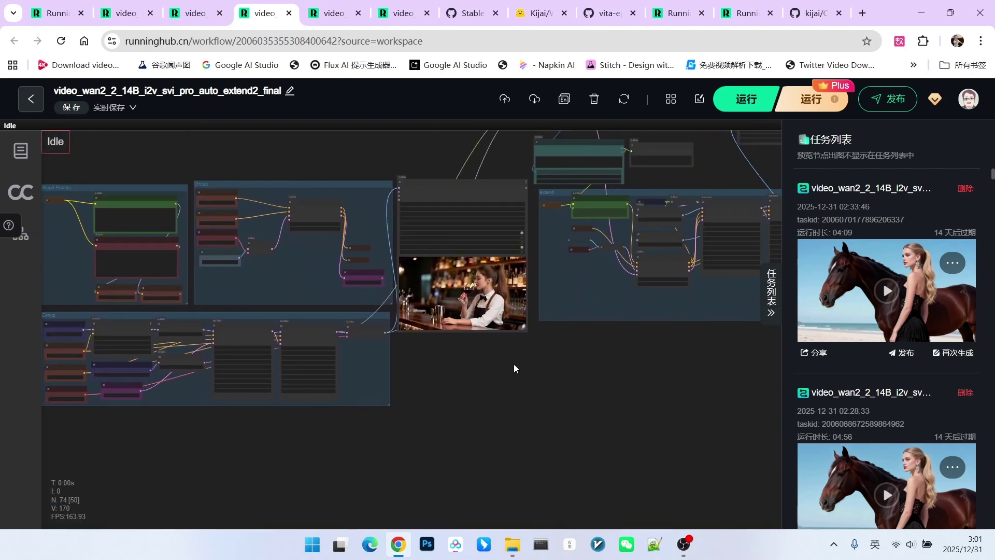
scroll(575, 367, "down", 3)
scroll(178, 289, "up", 3)
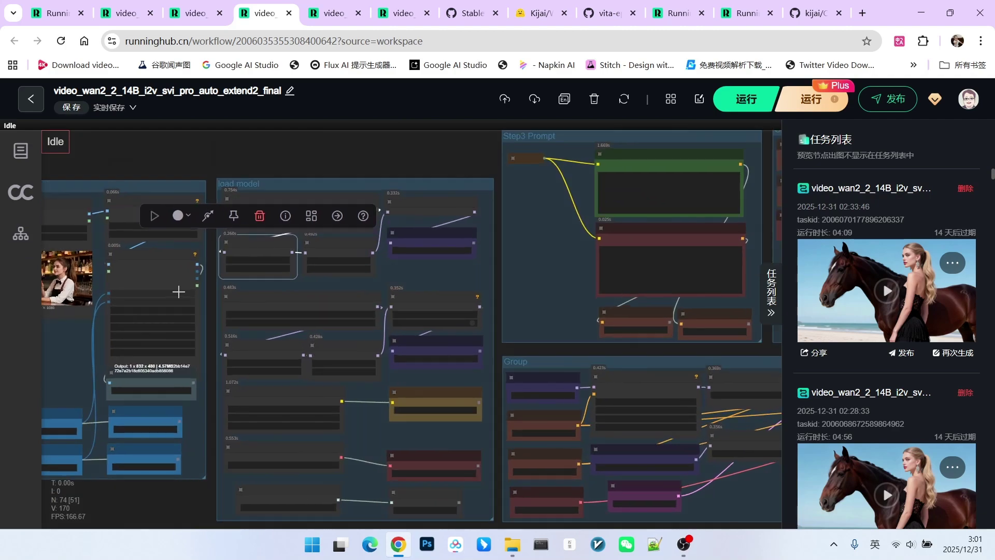
scroll(285, 234, "up", 2)
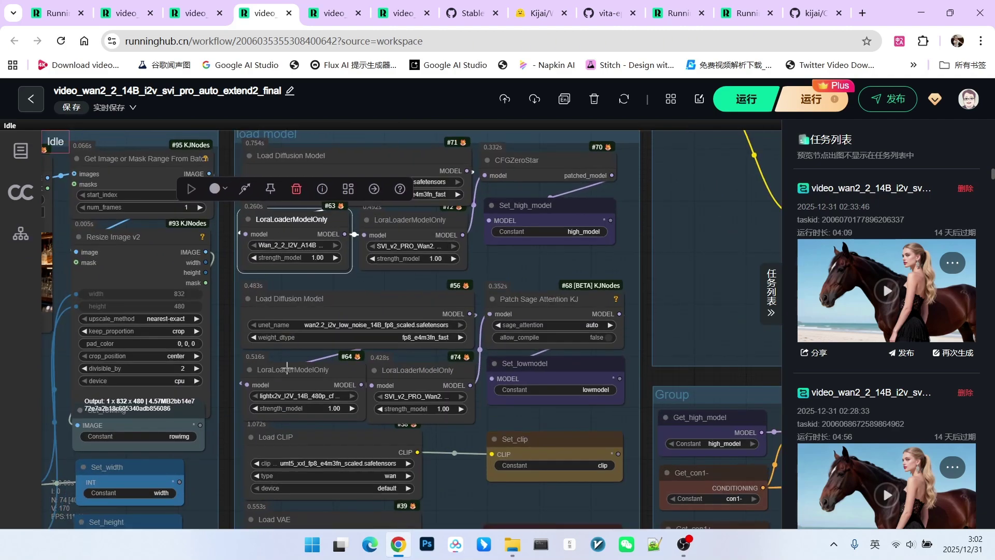
scroll(321, 287, "right", 1)
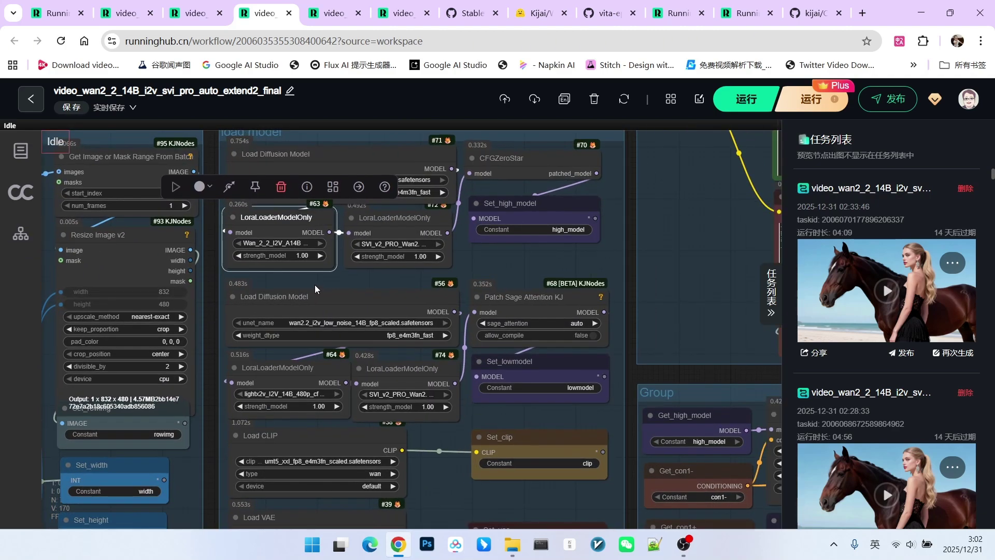
scroll(313, 282, "down", 3)
scroll(441, 424, "down", 3)
scroll(478, 417, "down", 2)
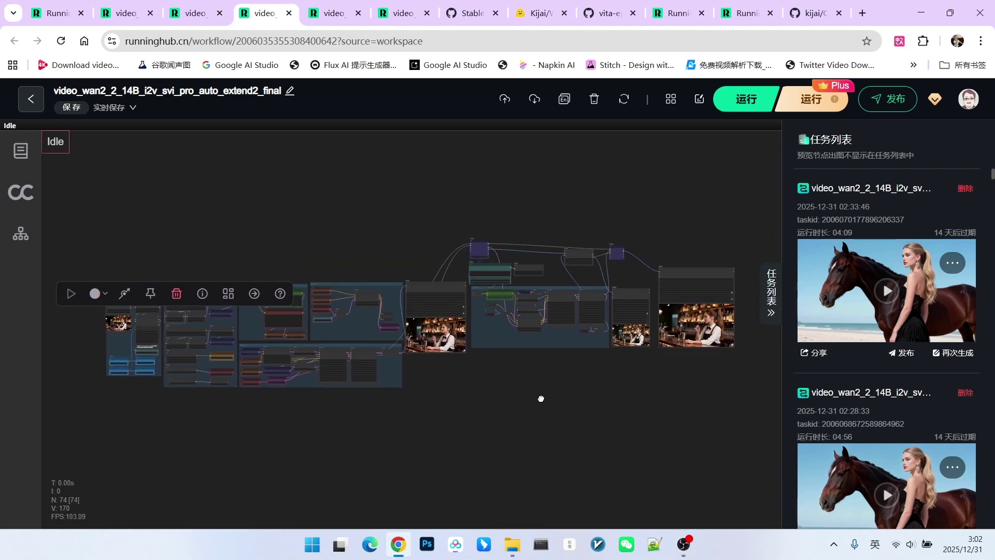
scroll(521, 397, "right", 1)
scroll(521, 398, "right", 1)
scroll(501, 400, "left", 2)
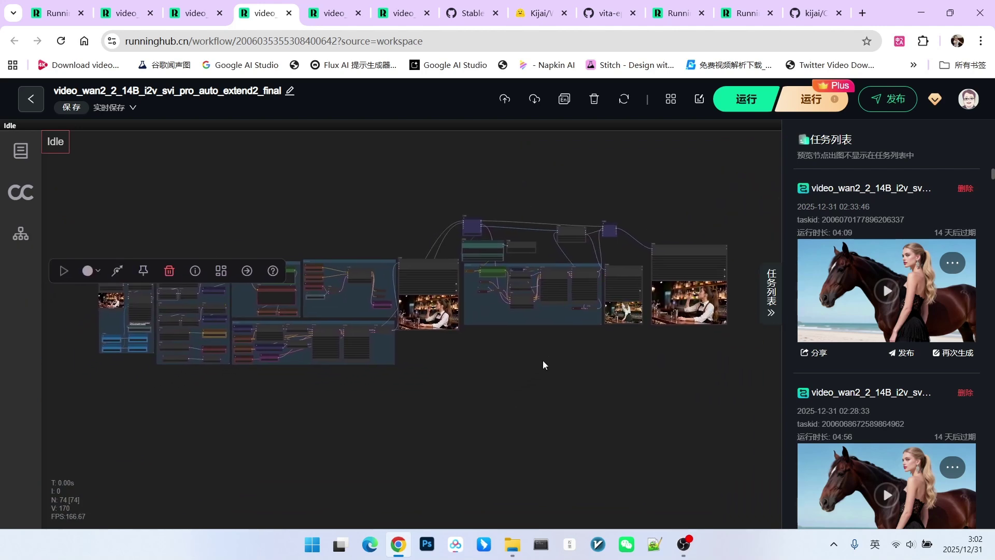